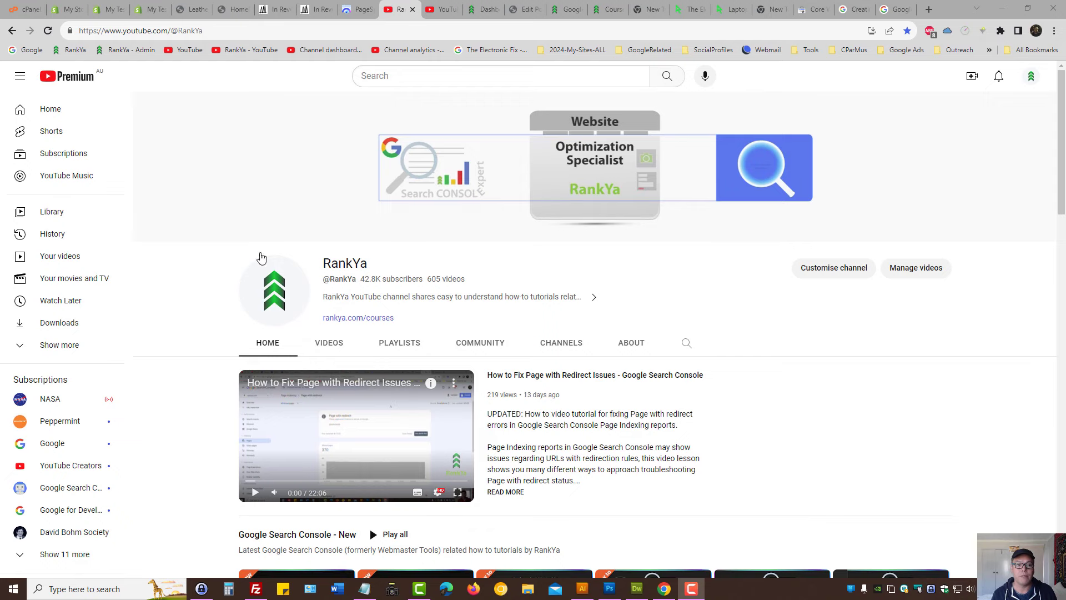
Step: Switch from the Status Anxiety belt product tab to the Shopify Themes admin page
{"action": "left_click", "coordinate": [275, 9]}
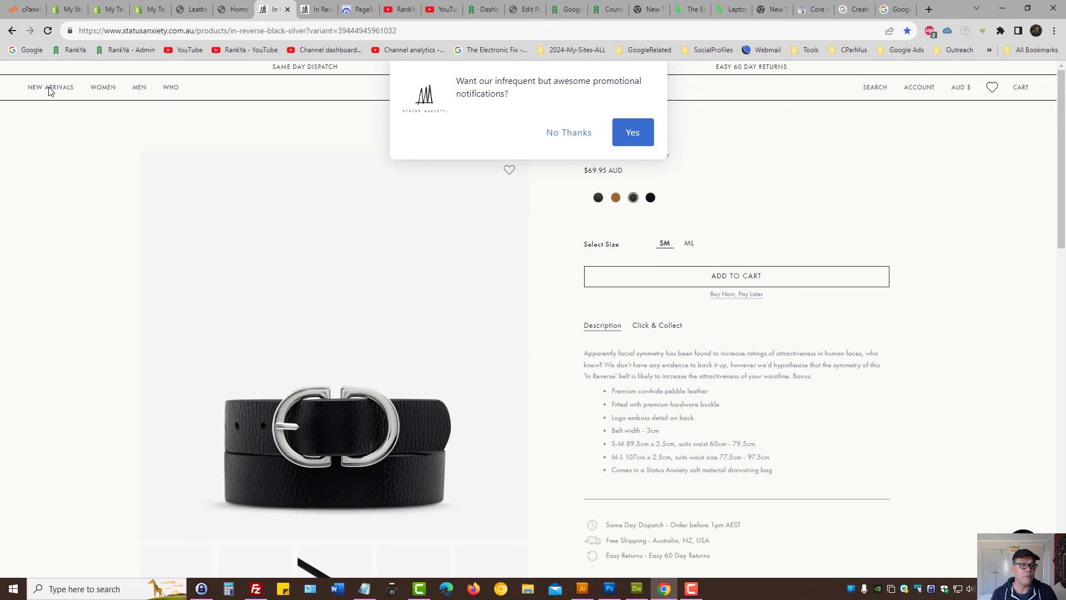
{"action": "left_click", "coordinate": [65, 9]}
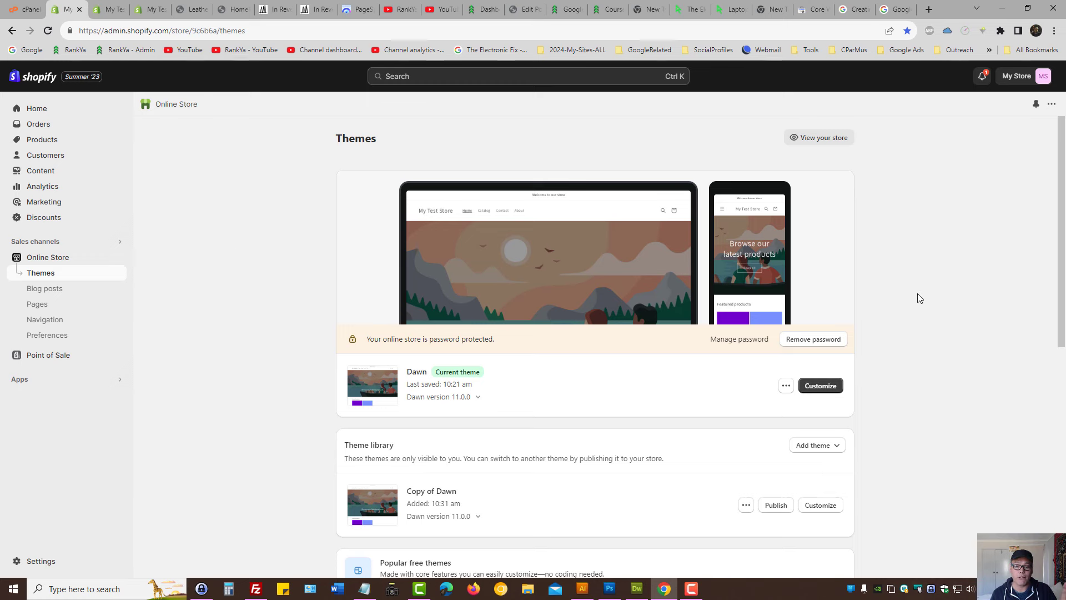
Step: Visit the Core Web Vitals report, the Shopify Themes page, then Google's helpful-content documentation
{"action": "left_click", "coordinate": [814, 8]}
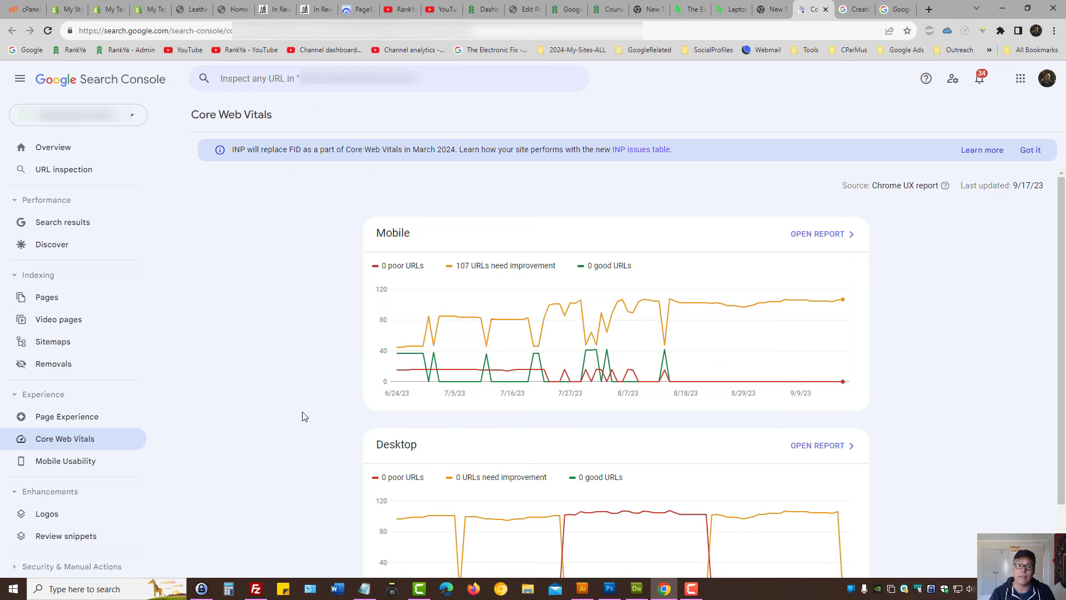
{"action": "key", "text": "ctrl+2"}
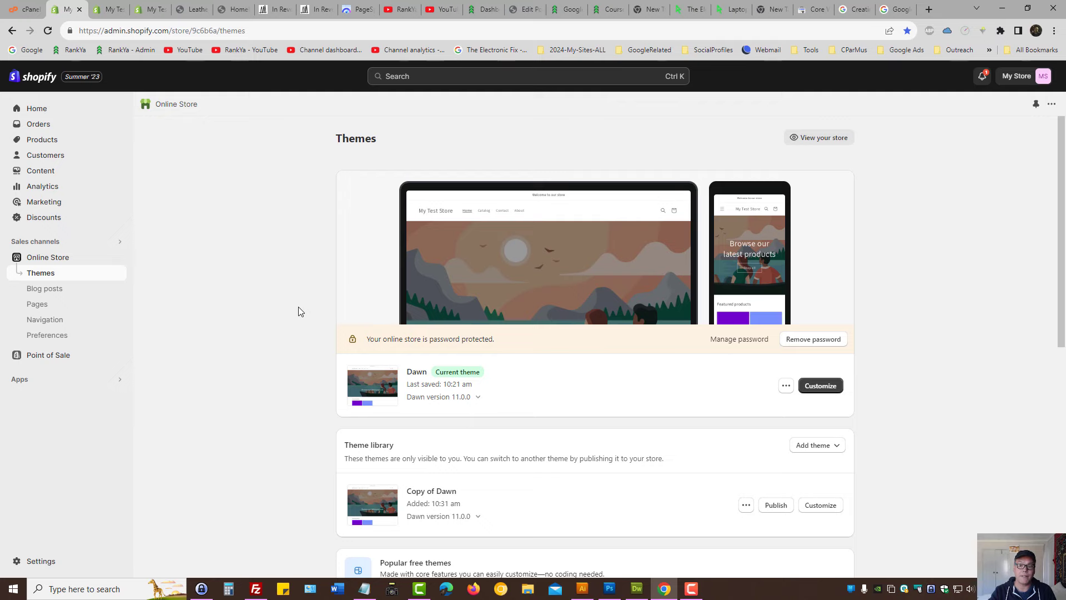
{"action": "left_click", "coordinate": [856, 9]}
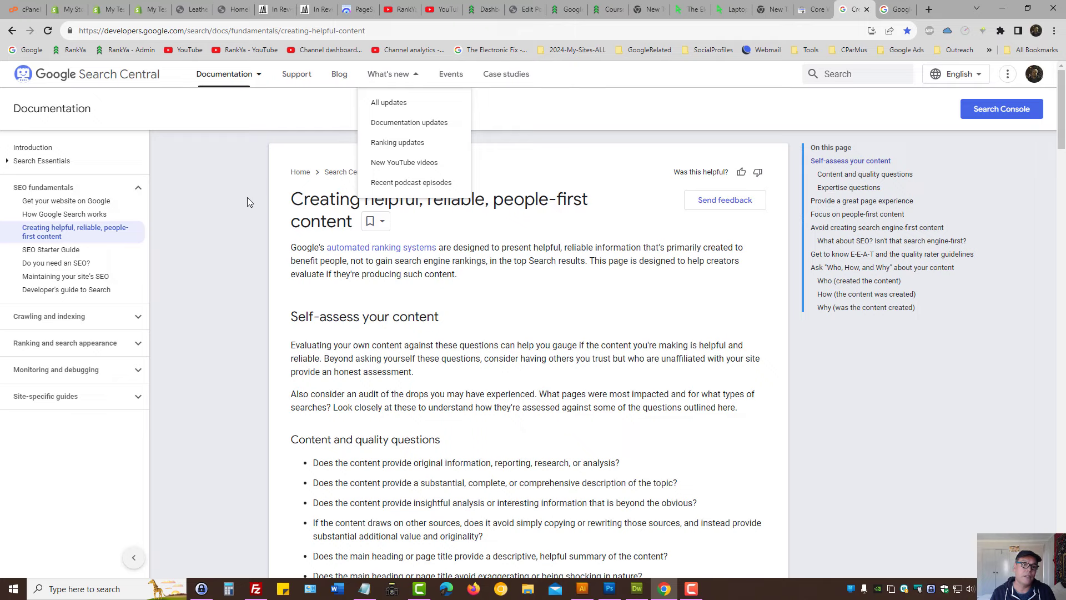
Step: Switch through the CSS coverage report and belt product page back to the Shopify Themes admin page
{"action": "left_click", "coordinate": [288, 10]}
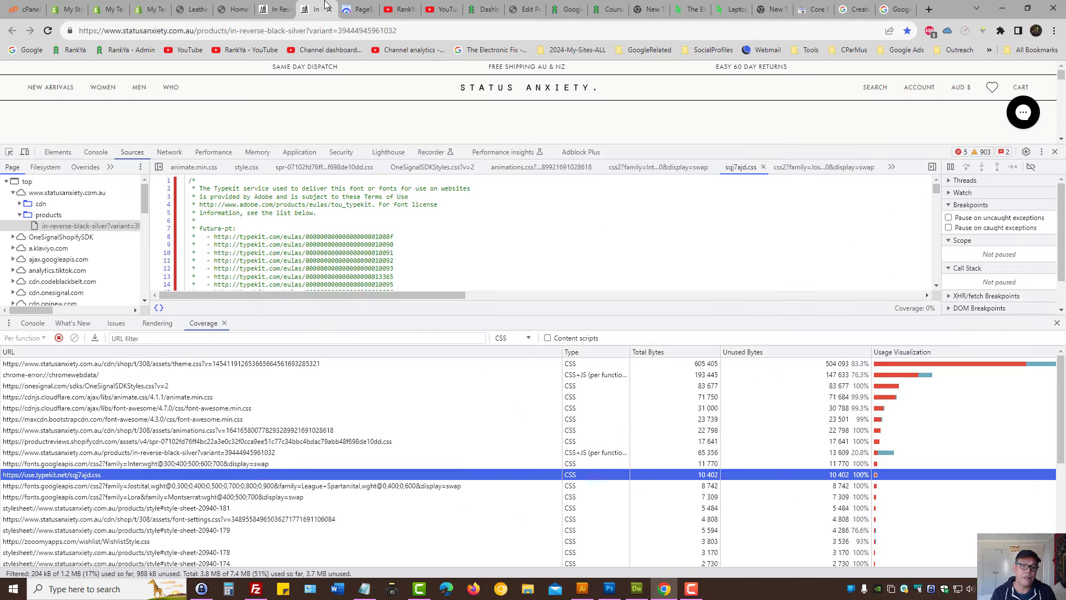
{"action": "left_click", "coordinate": [272, 9]}
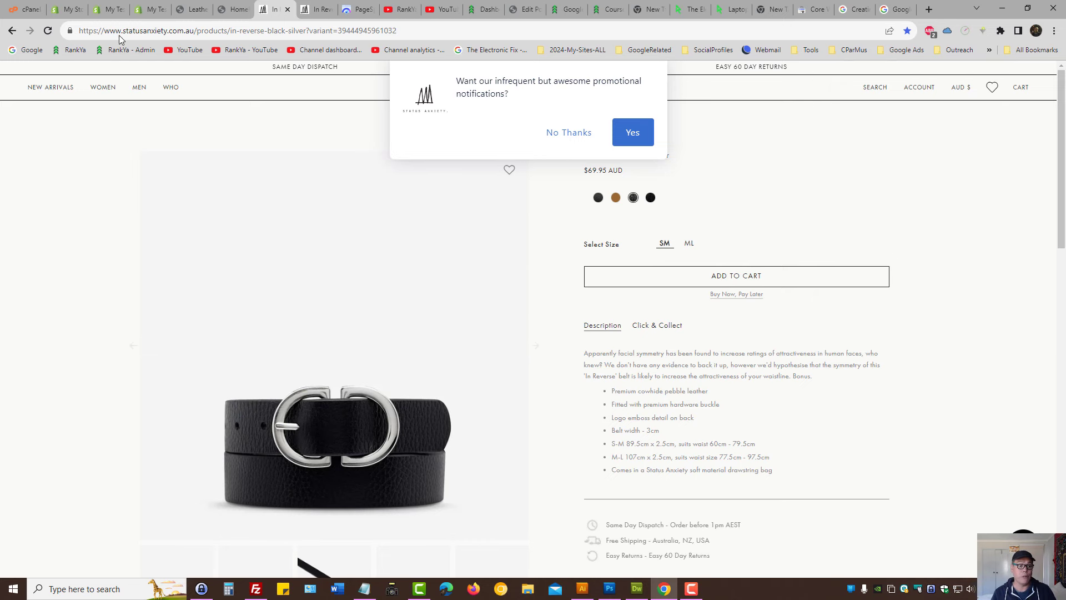
{"action": "left_click", "coordinate": [67, 9]}
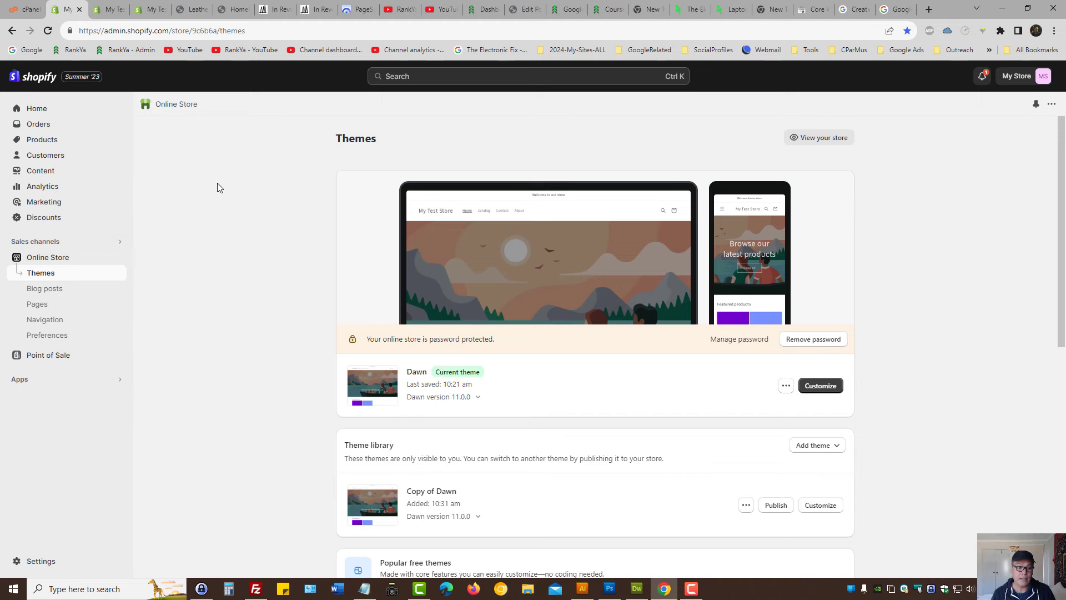
Step: Open Test Product 1's editor, focus its description and Leather Belt title, then show the RankYa YouTube channel
{"action": "left_click", "coordinate": [113, 9]}
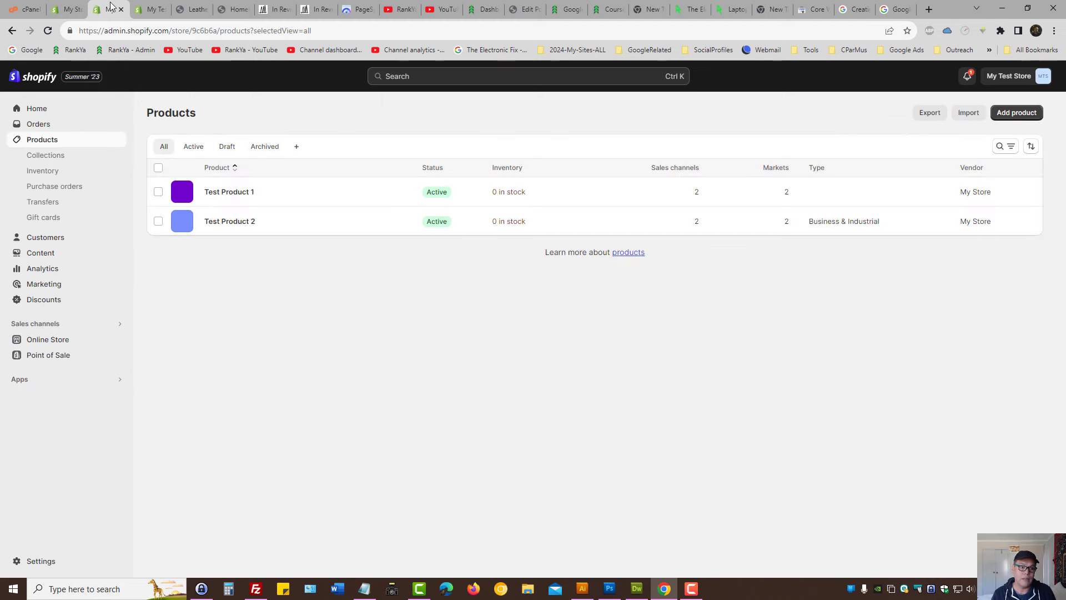
{"action": "key", "text": "ctrl+Tab"}
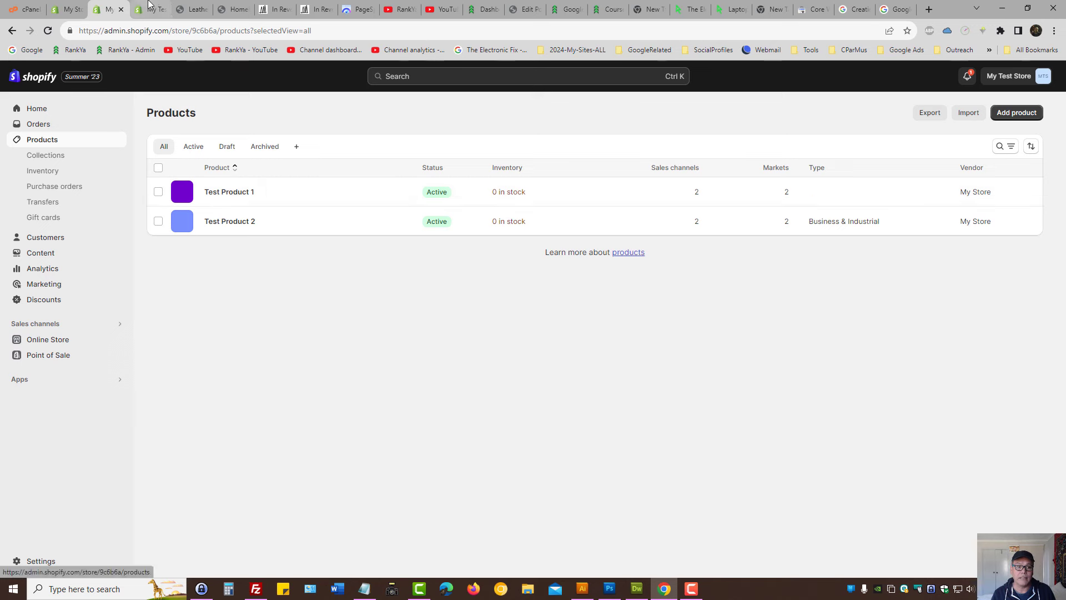
{"action": "left_click", "coordinate": [464, 268]}
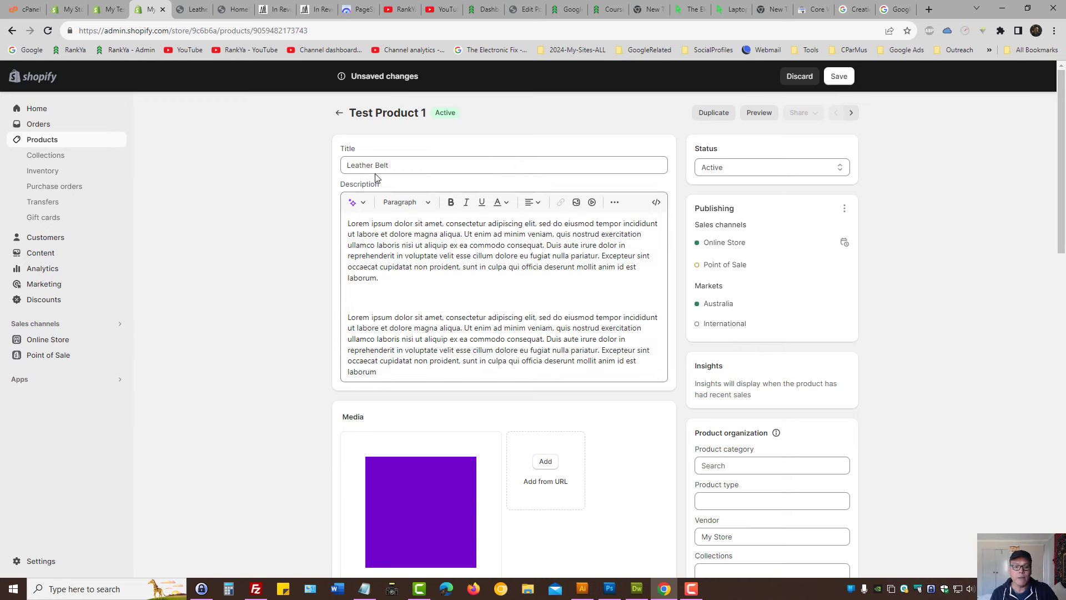
{"action": "left_click", "coordinate": [374, 165]}
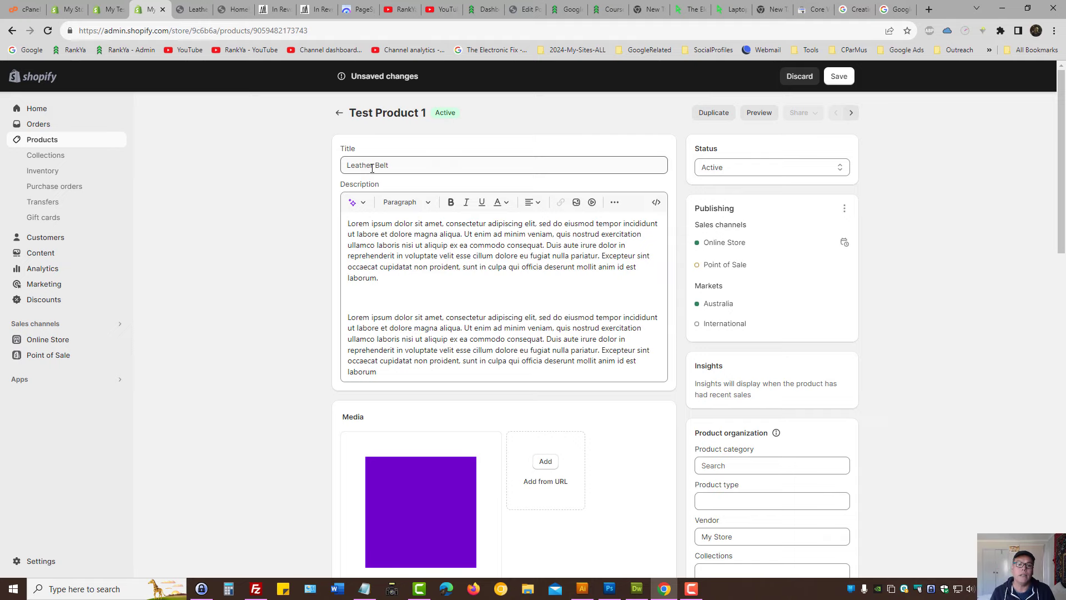
{"action": "left_click", "coordinate": [398, 9]}
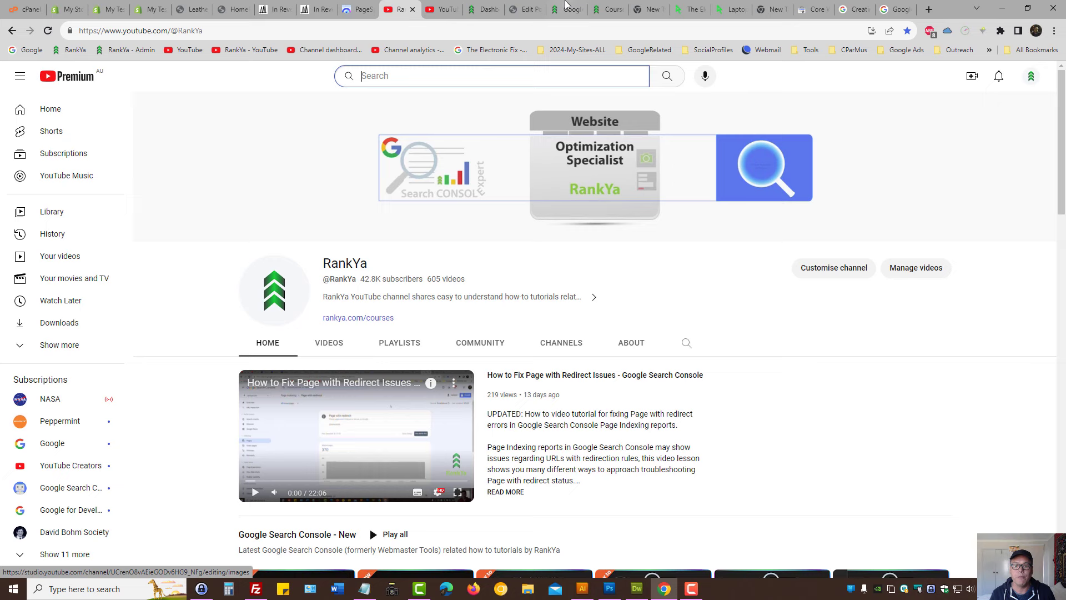
Step: Return to the Test Product 1 editor and preview its purple media image full size, then close the preview
{"action": "left_click", "coordinate": [566, 9]}
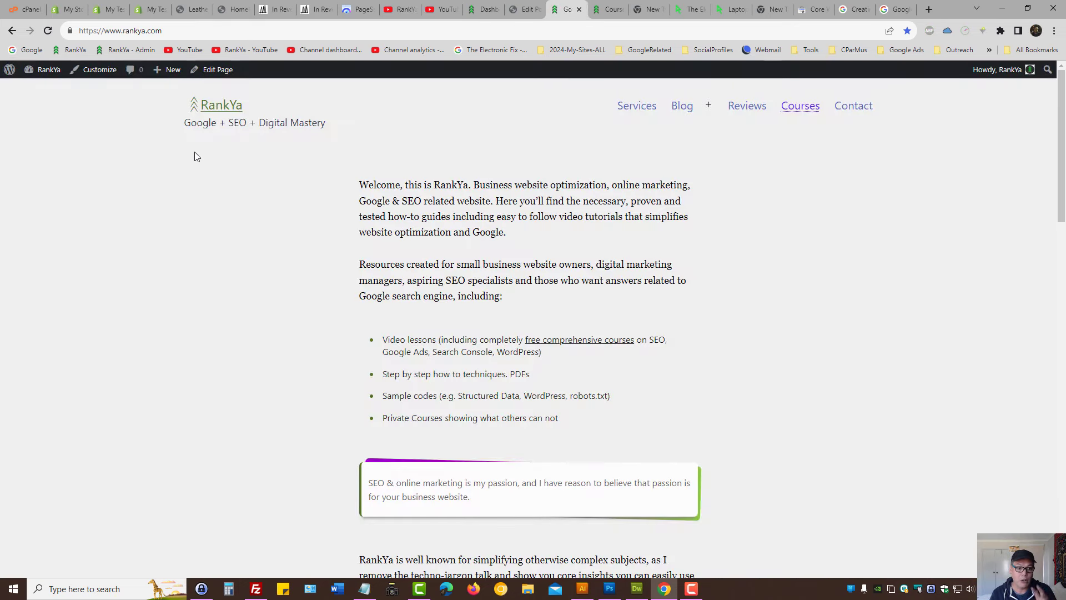
{"action": "left_click", "coordinate": [156, 5]}
{"action": "left_click", "coordinate": [483, 296]}
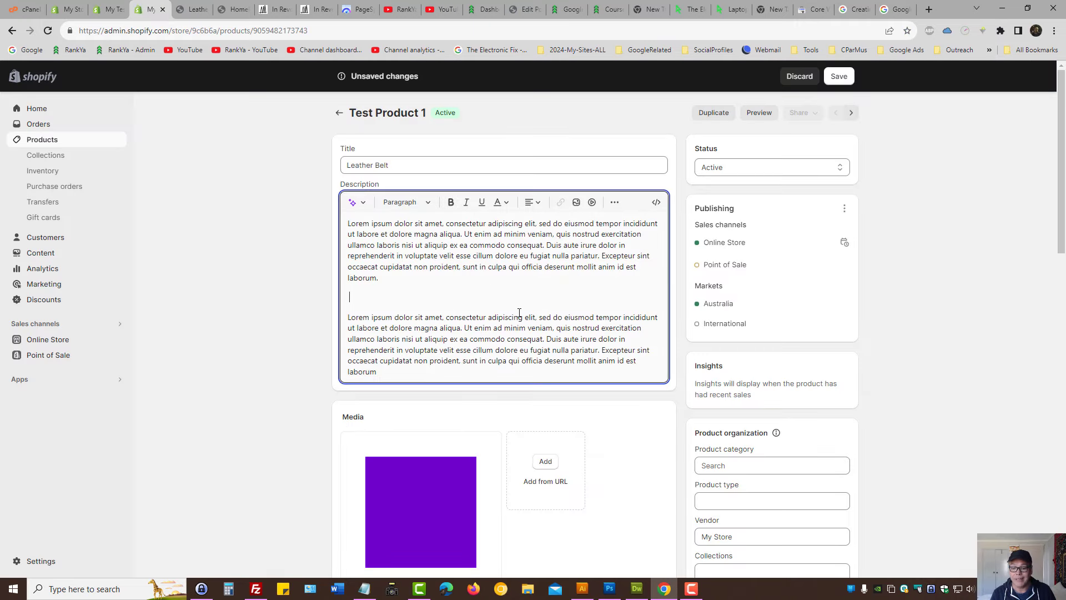
{"action": "scroll", "coordinate": [519, 314], "scroll_direction": "down", "scroll_amount": 2}
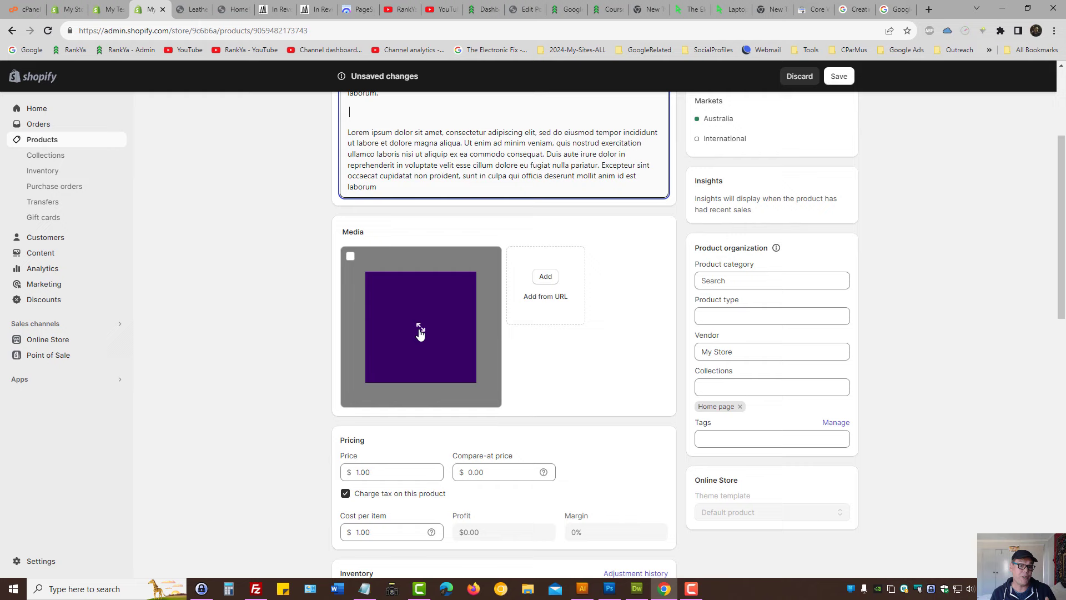
{"action": "left_click", "coordinate": [427, 334]}
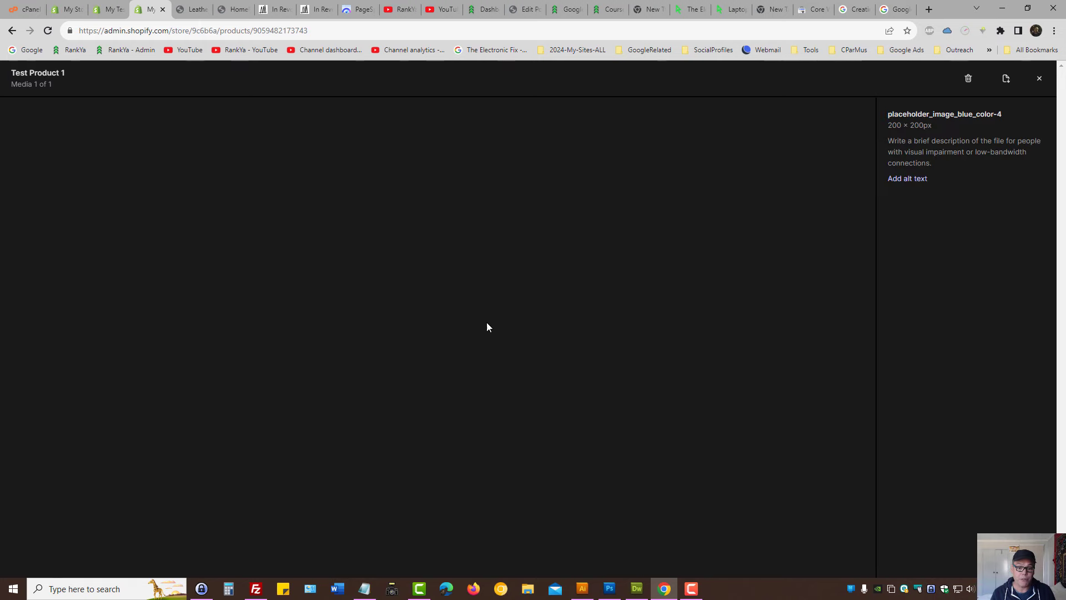
{"action": "left_click", "coordinate": [1039, 78]}
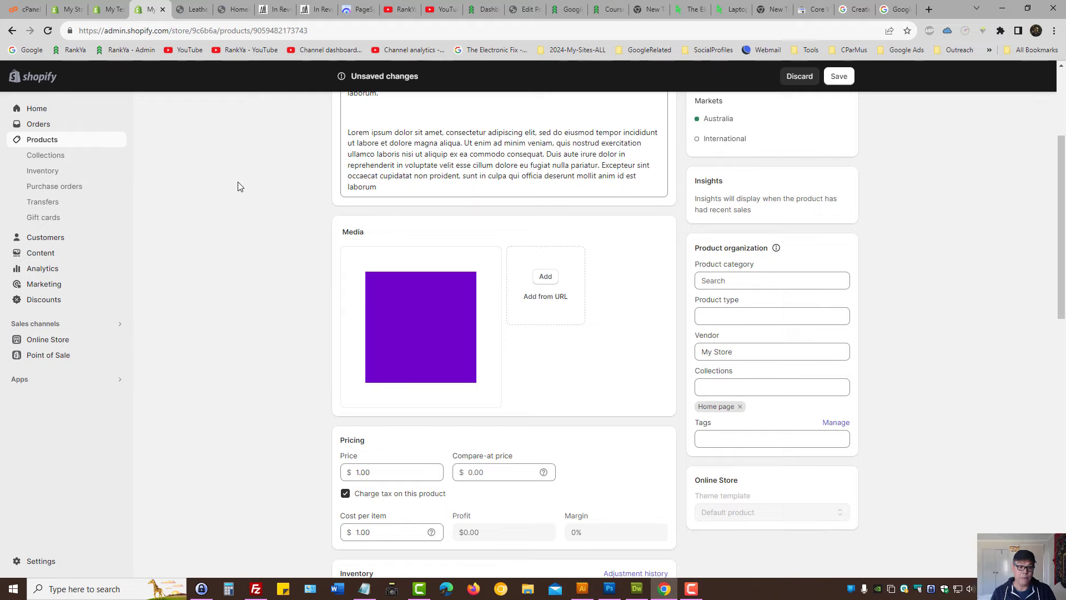
Step: Switch among the coverage and PageSpeed reports and land back on the Status Anxiety belt product page
{"action": "left_click", "coordinate": [317, 9]}
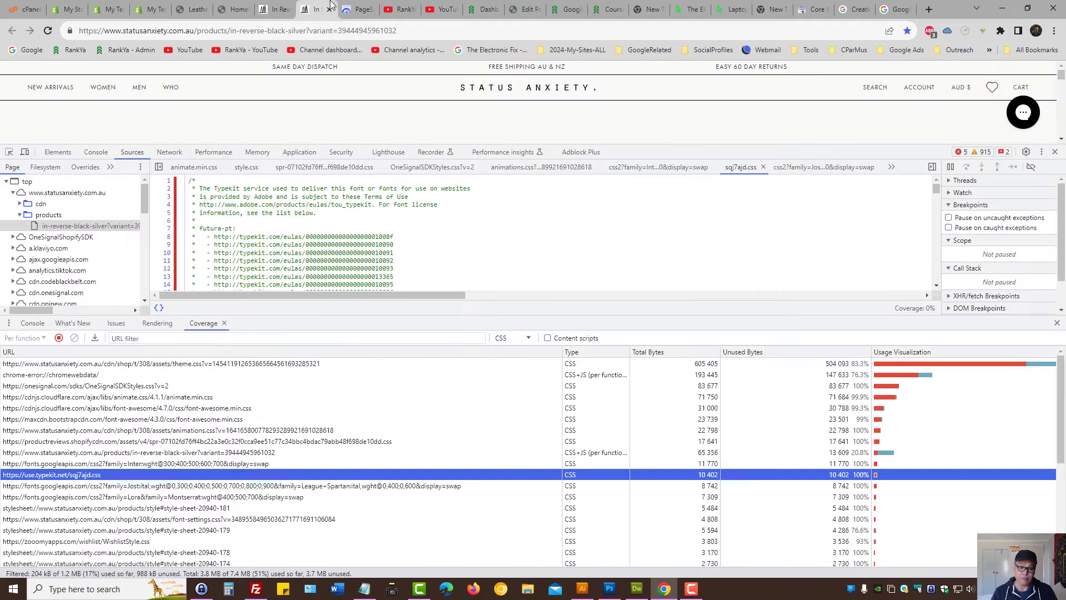
{"action": "left_click", "coordinate": [276, 10]}
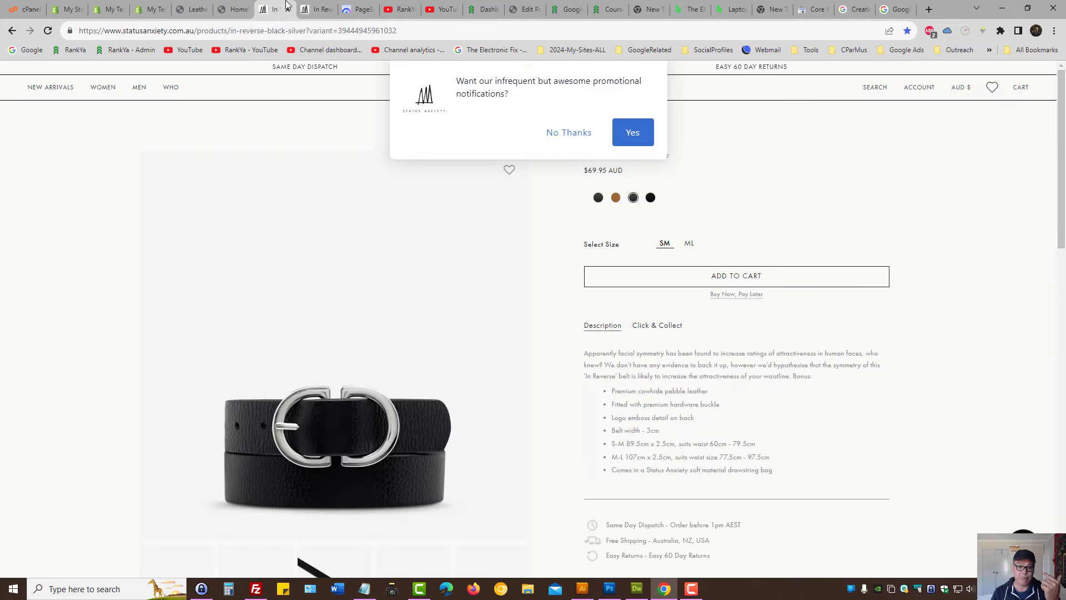
{"action": "left_click", "coordinate": [317, 10]}
{"action": "left_click", "coordinate": [331, 9]}
{"action": "left_click", "coordinate": [287, 9]}
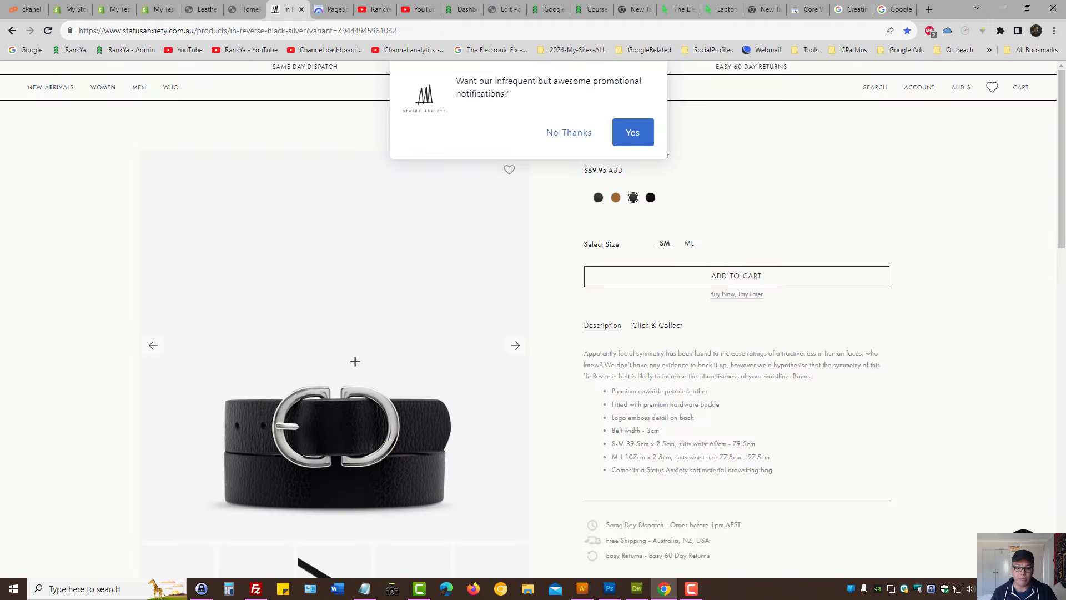
{"action": "scroll", "coordinate": [433, 359], "scroll_direction": "down", "scroll_amount": 2}
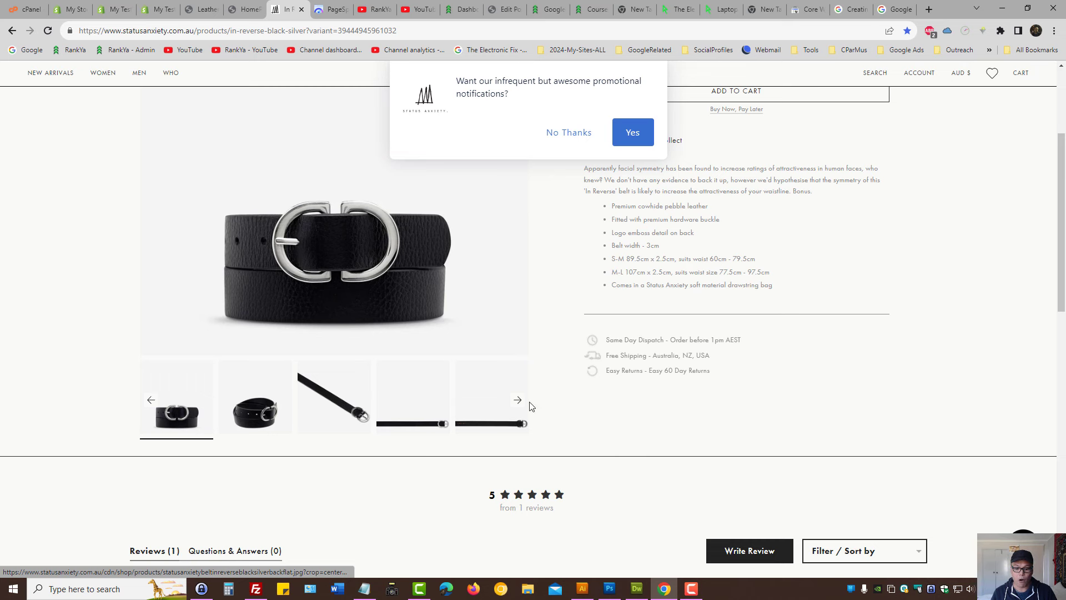
Step: Advance the product thumbnail carousel and show the olive-top and third lifestyle photos as the main image
{"action": "left_click", "coordinate": [517, 401]}
{"action": "left_click", "coordinate": [518, 404]}
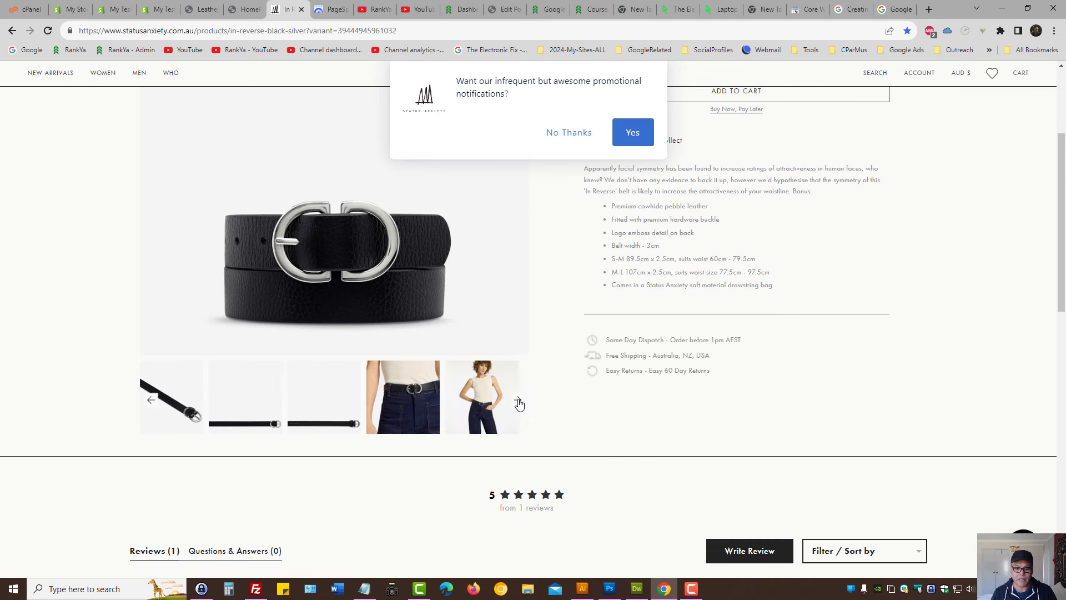
{"action": "left_click", "coordinate": [518, 405]}
{"action": "left_click", "coordinate": [518, 405]}
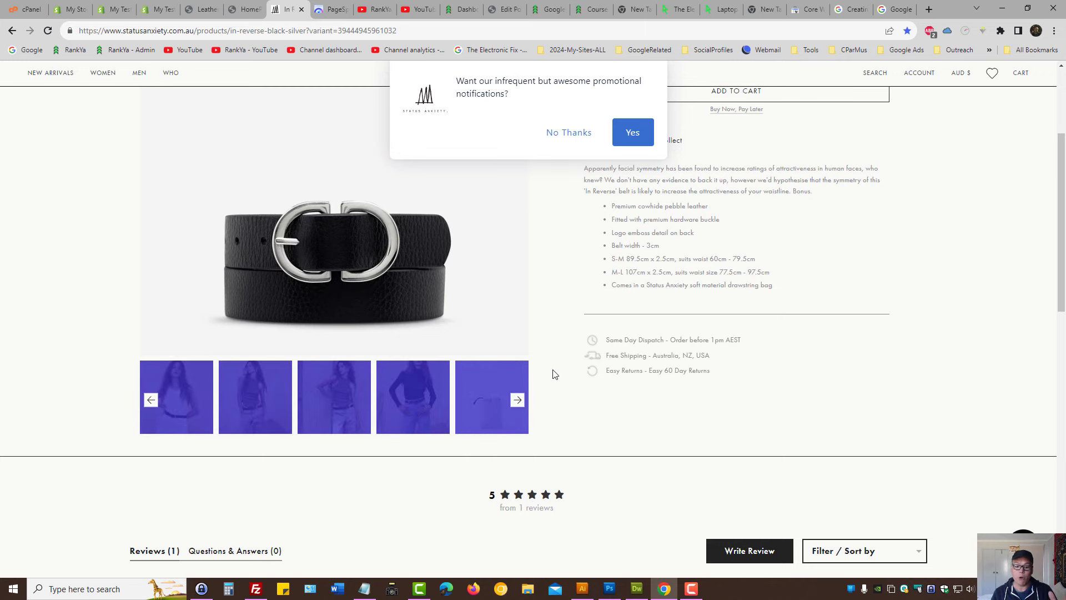
{"action": "left_click", "coordinate": [572, 408]}
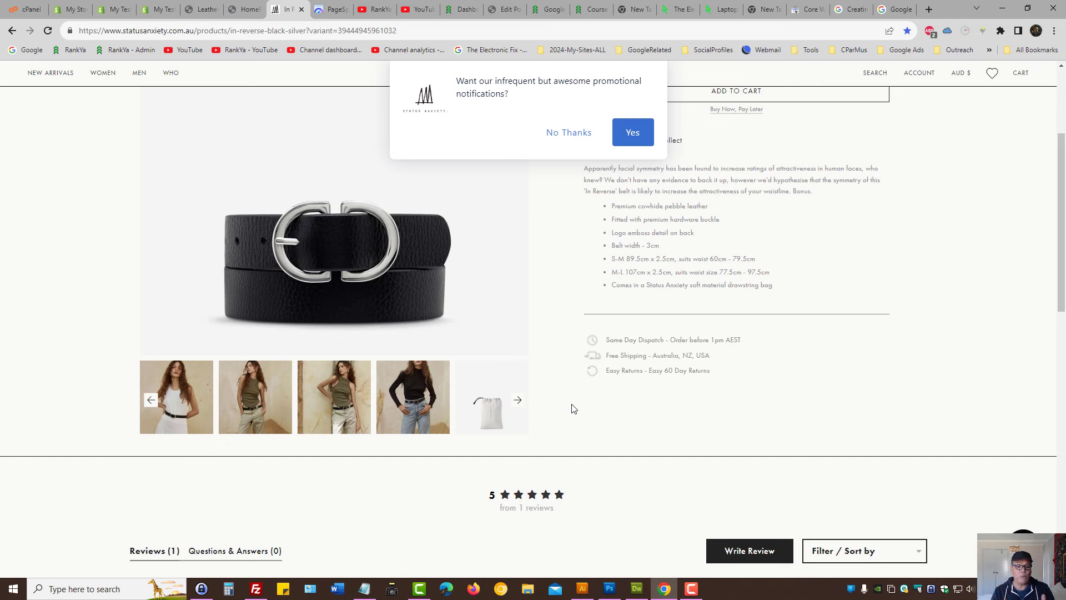
{"action": "left_click", "coordinate": [256, 399]}
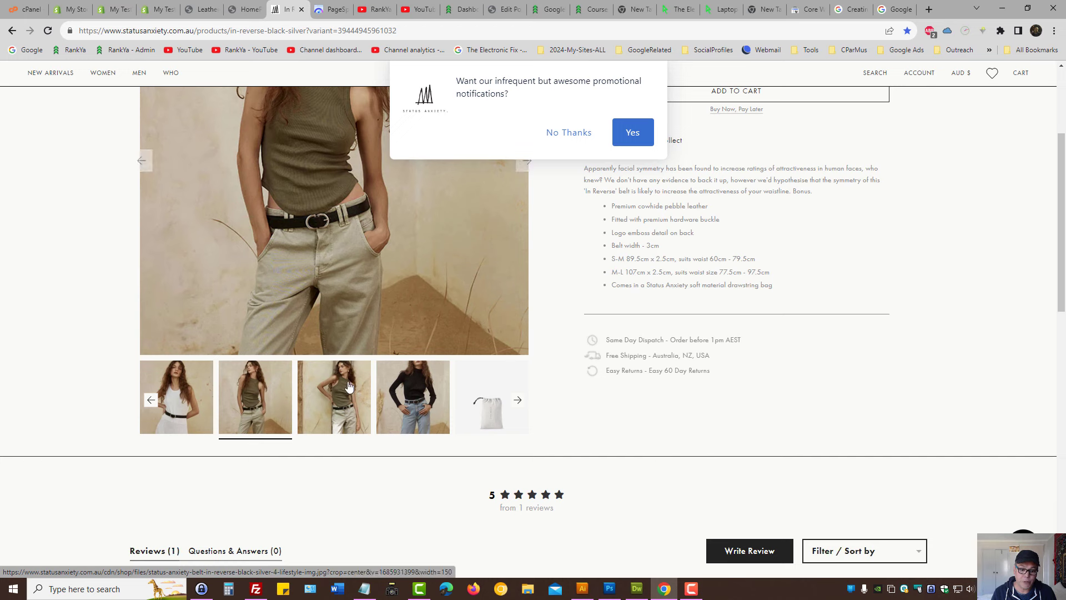
{"action": "left_click", "coordinate": [334, 399]}
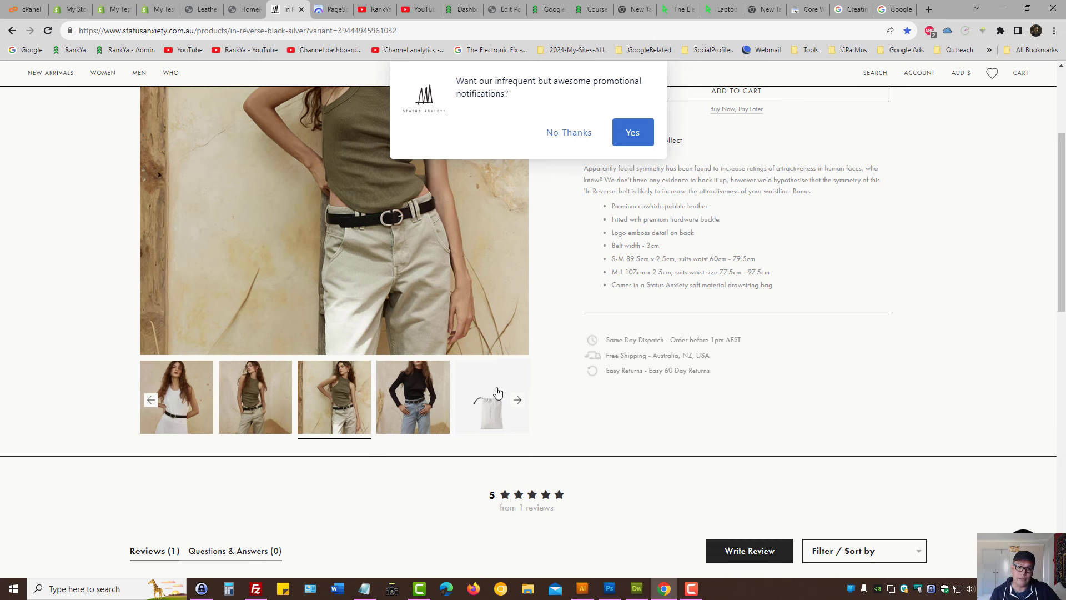
Step: Duplicate the In Reverse belt product page in a new tab and move that tab further left
{"action": "mouse_move", "coordinate": [334, 220]}
{"action": "left_click", "coordinate": [250, 30]}
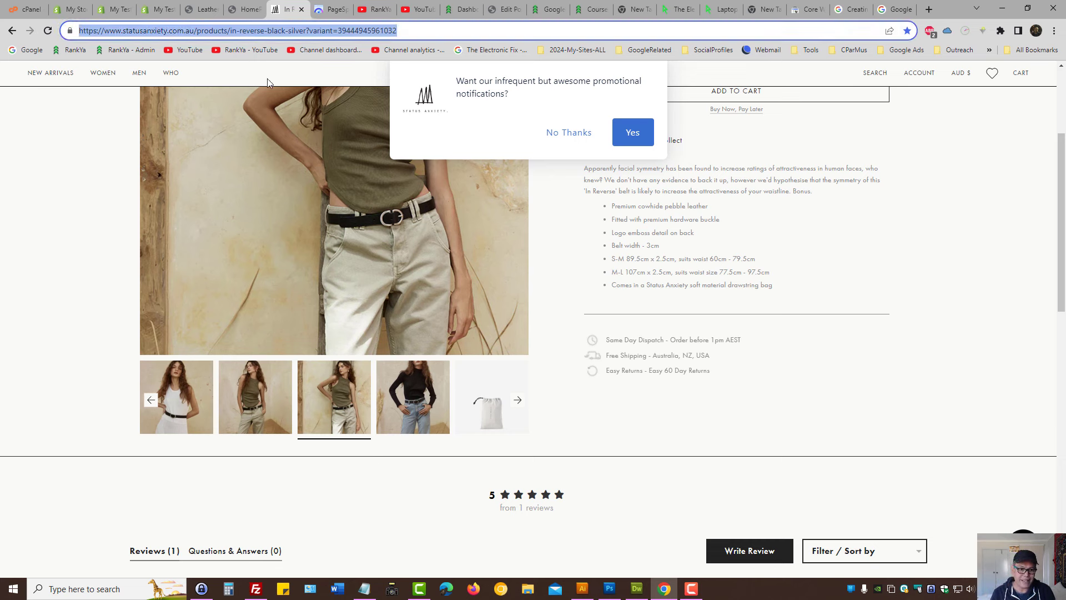
{"action": "key", "text": "ctrl+c"}
{"action": "left_click", "coordinate": [928, 10]}
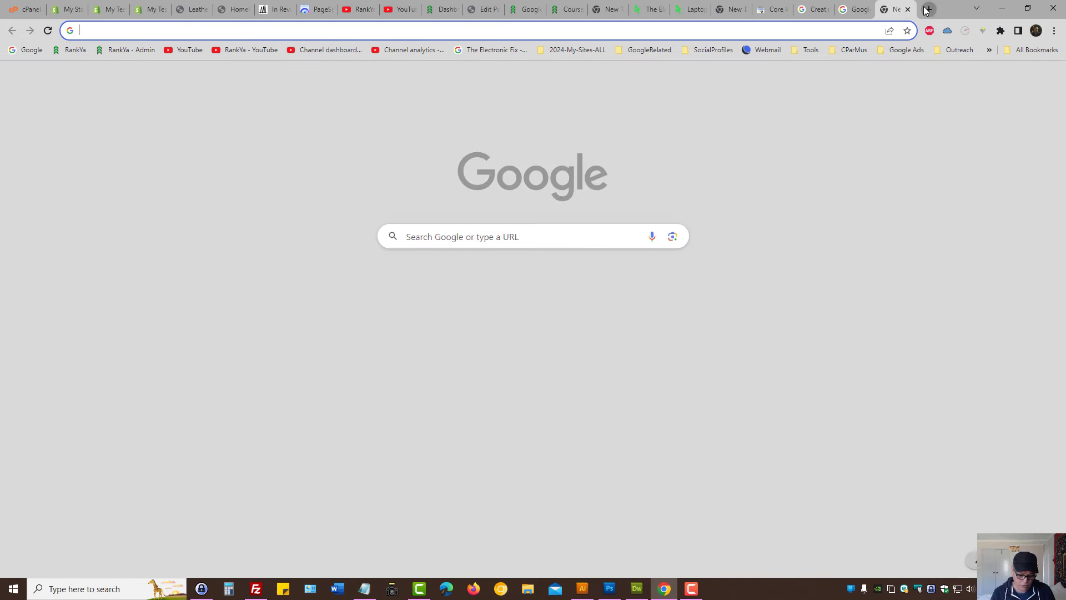
{"action": "key", "text": "ctrl+v"}
{"action": "key", "text": "Return"}
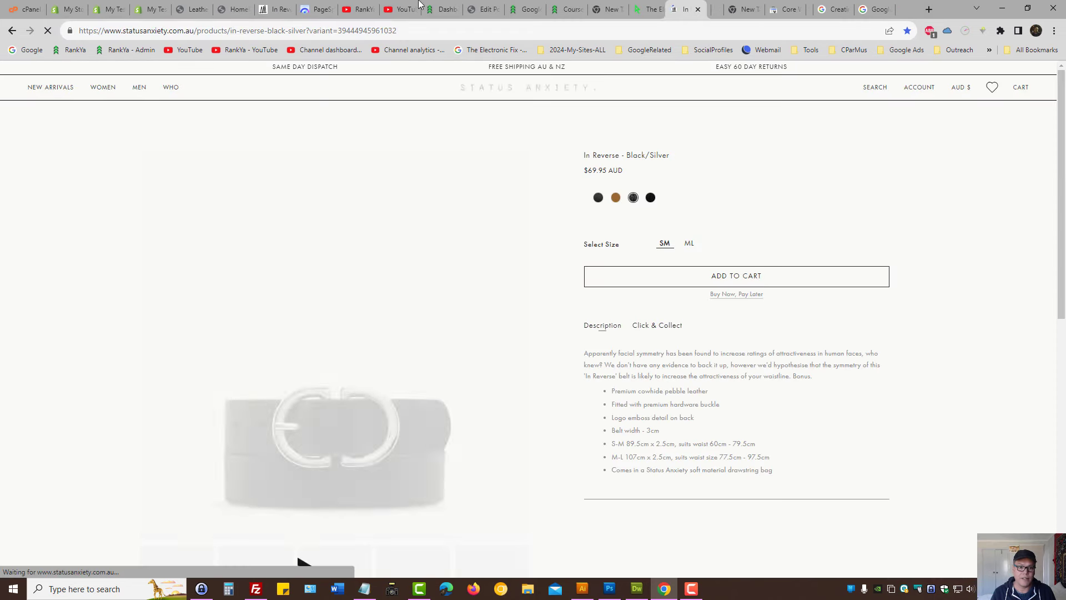
{"action": "left_click_drag", "start_coordinate": [895, 10], "coordinate": [325, 8]}
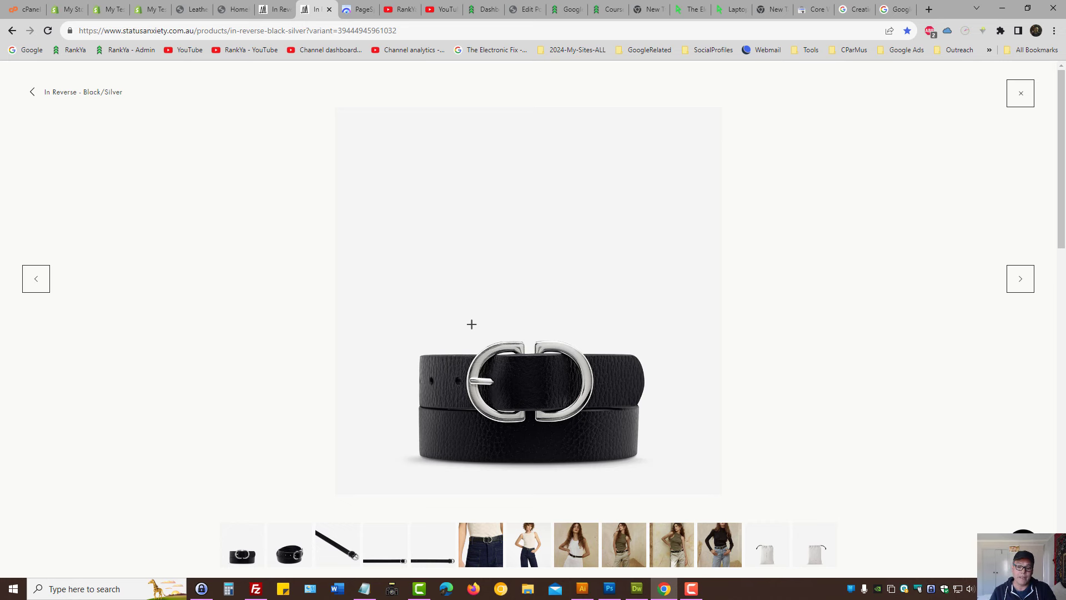
Step: Open the enlarged belt photo in its own tab and save it to the desktop as a WebP file
{"action": "right_click", "coordinate": [471, 324]}
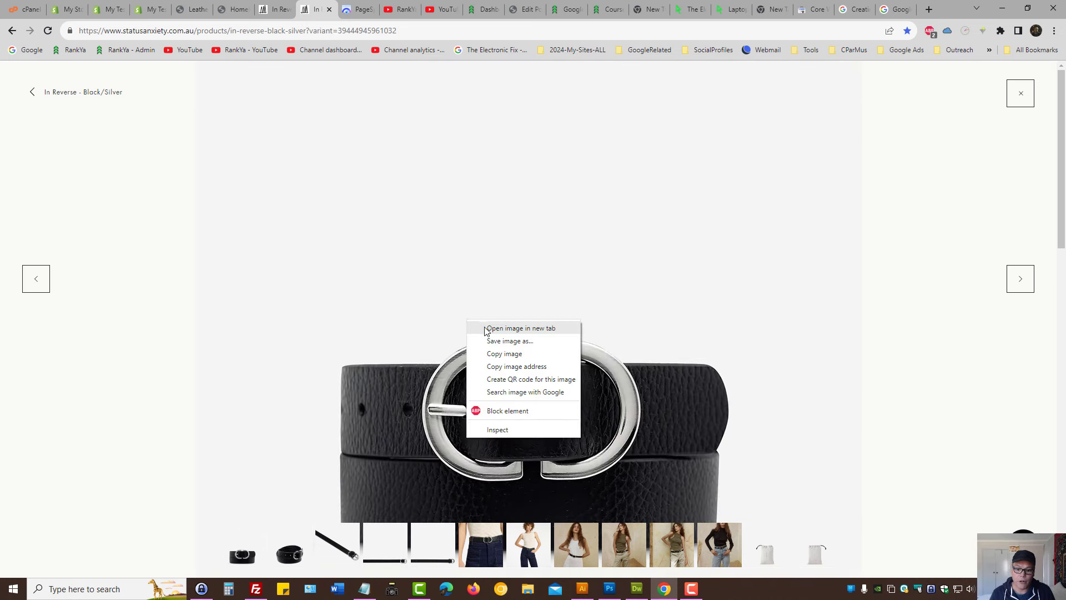
{"action": "left_click", "coordinate": [516, 331]}
{"action": "left_click", "coordinate": [337, 9]}
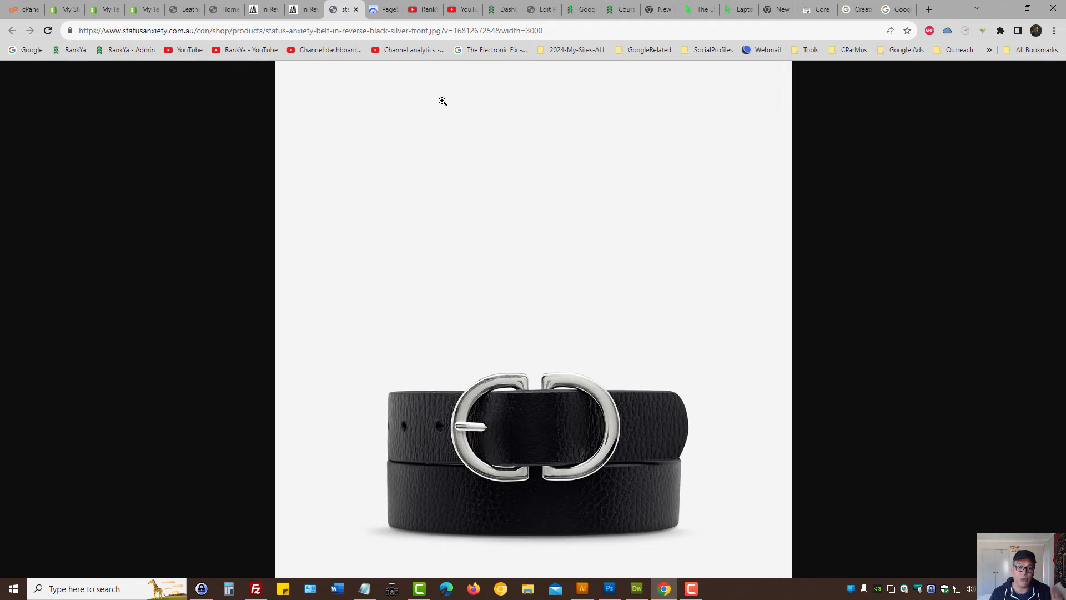
{"action": "right_click", "coordinate": [443, 195]}
{"action": "left_click", "coordinate": [480, 219]}
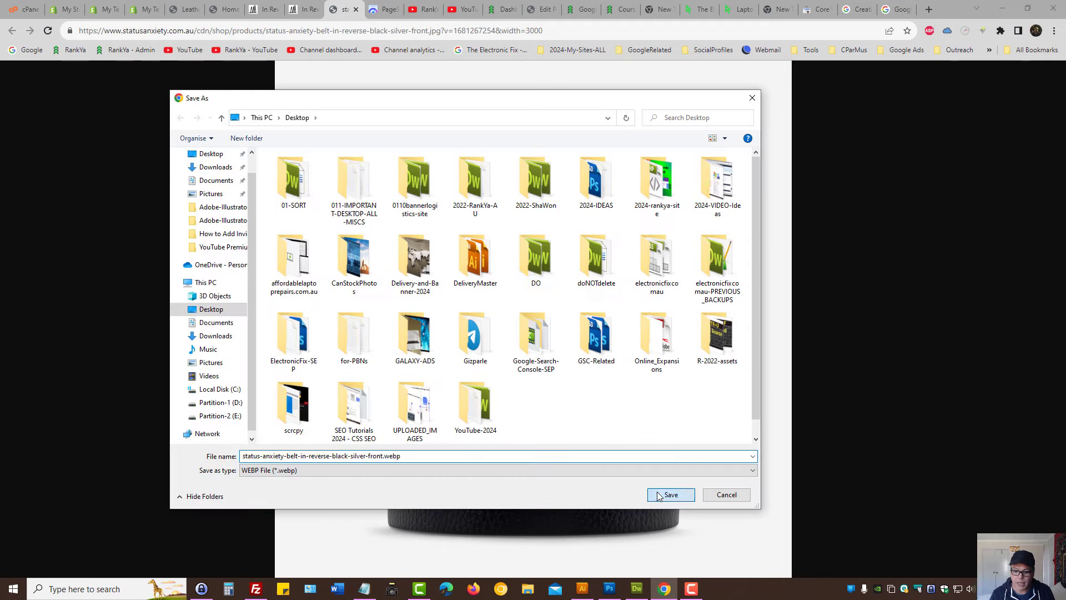
{"action": "left_click", "coordinate": [670, 494]}
Step: Minimize the browser and open the saved belt WebP from the desktop in Adobe Photoshop CS5
{"action": "left_click", "coordinate": [1004, 9]}
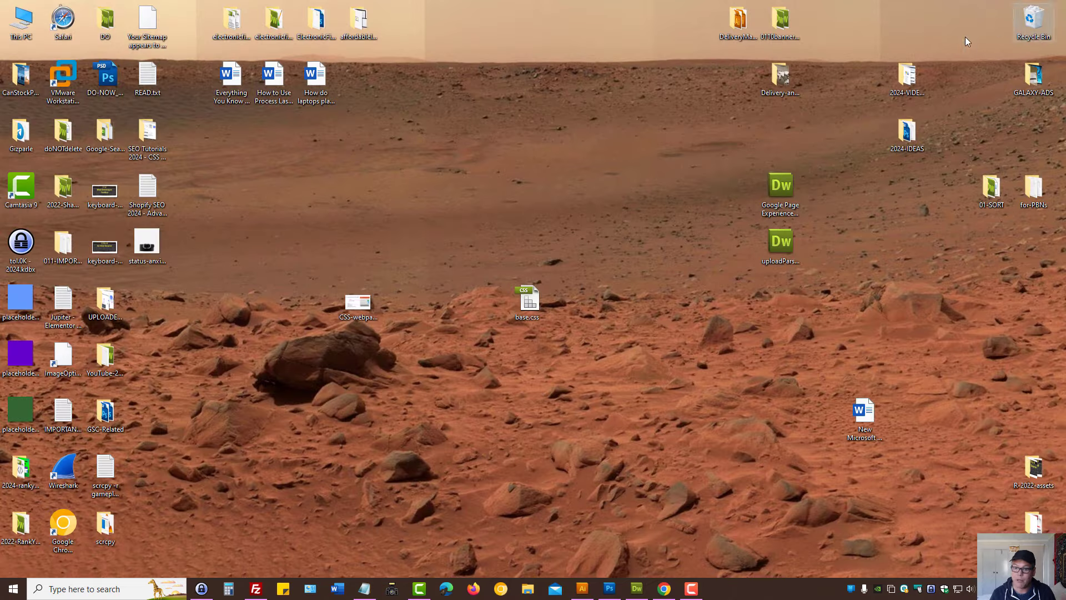
{"action": "double_click", "coordinate": [153, 250]}
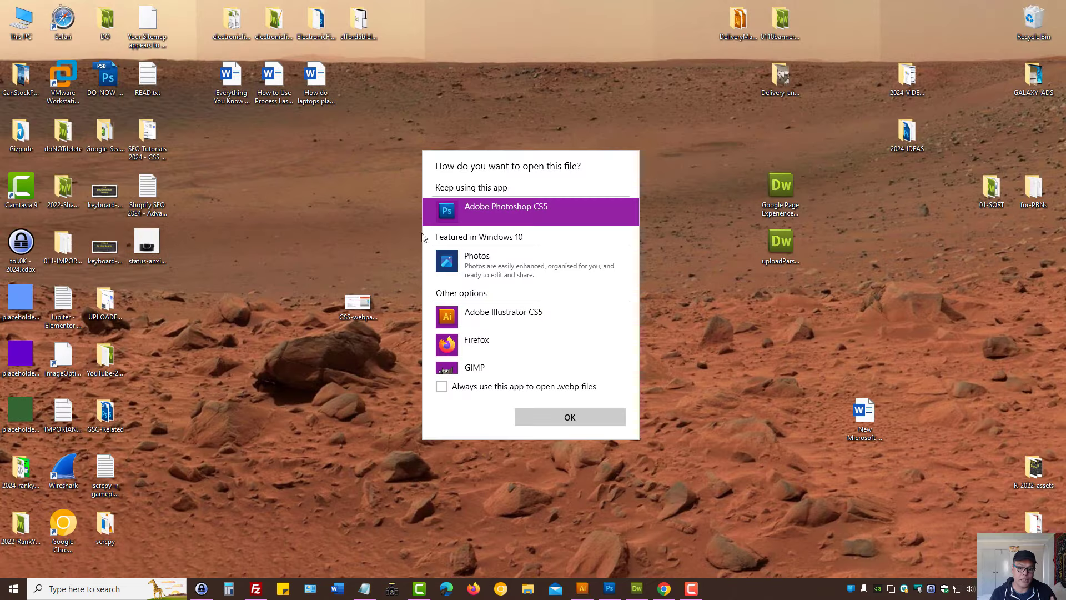
{"action": "left_click", "coordinate": [547, 426]}
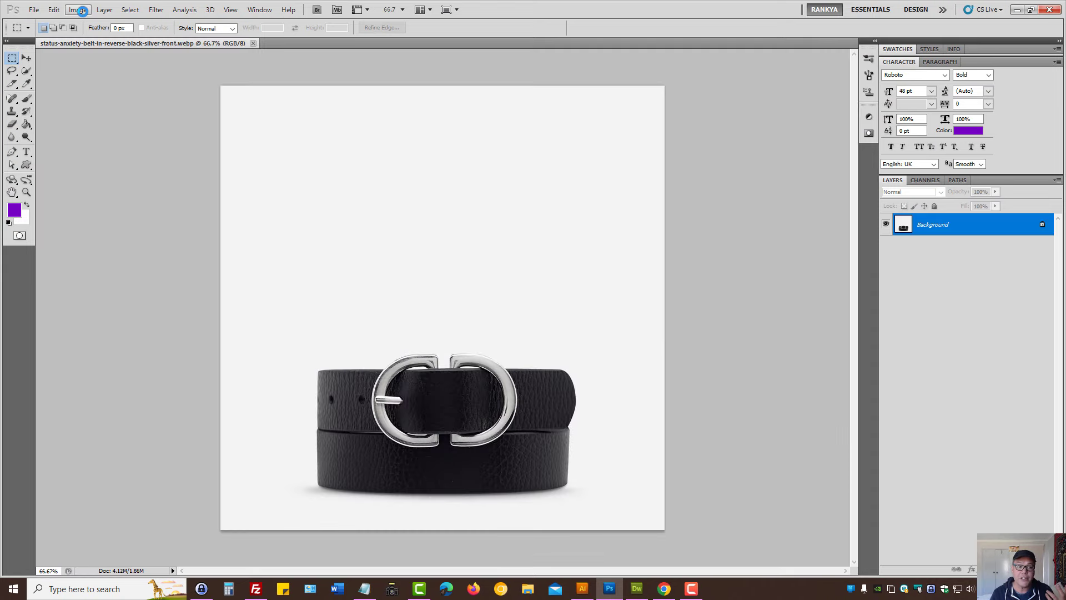
Step: Resize the image from 1200 to 800 pixels wide via Image Size, then close it without saving
{"action": "left_click", "coordinate": [80, 10]}
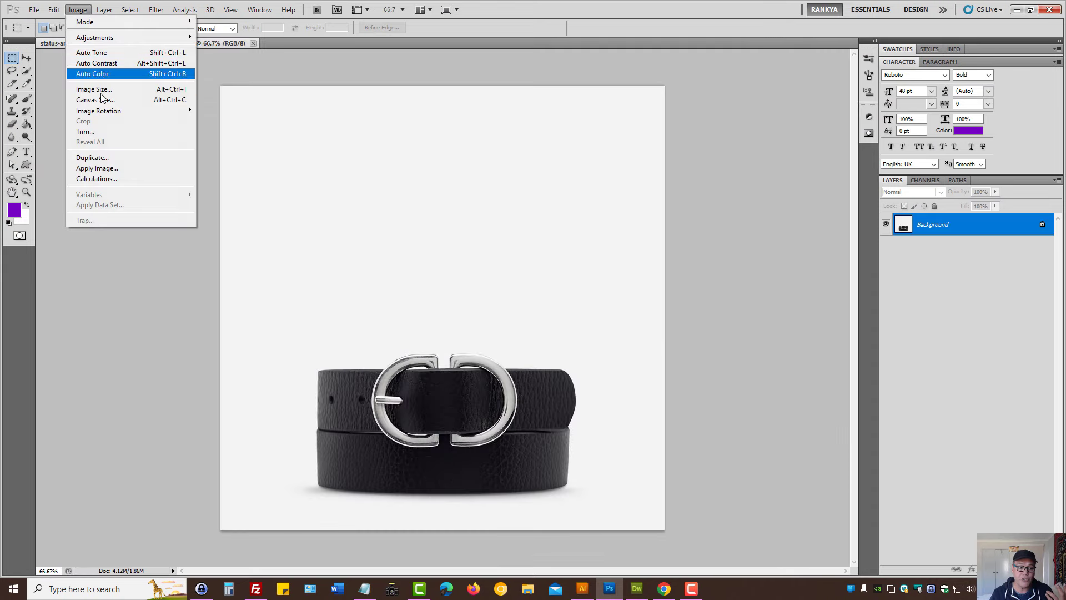
{"action": "left_click", "coordinate": [108, 89]}
{"action": "left_click", "coordinate": [498, 331]}
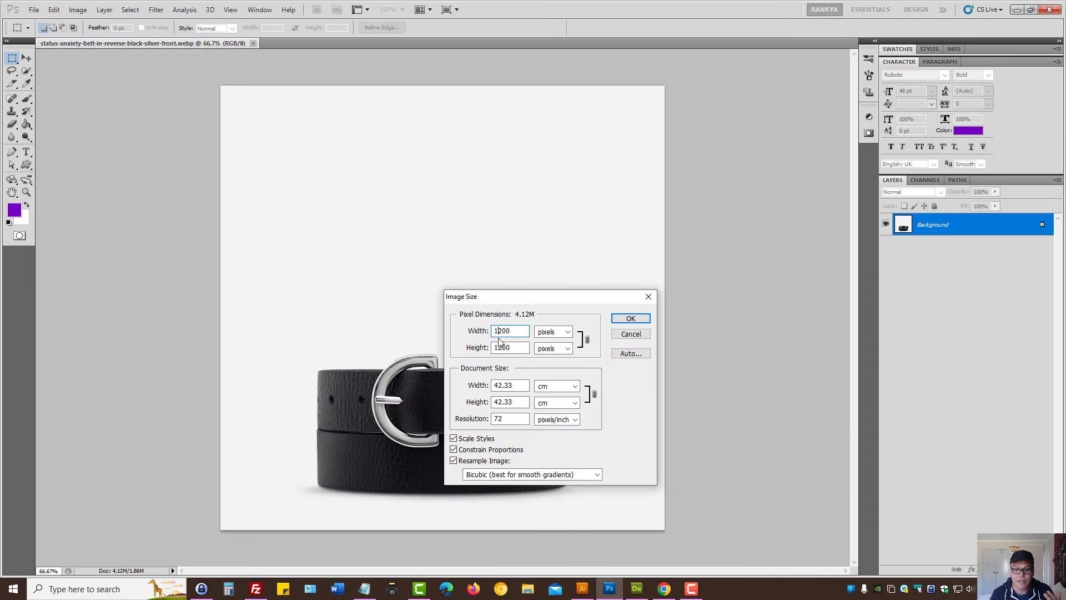
{"action": "left_click_drag", "start_coordinate": [498, 331], "coordinate": [511, 331]}
{"action": "double_click", "coordinate": [505, 331]}
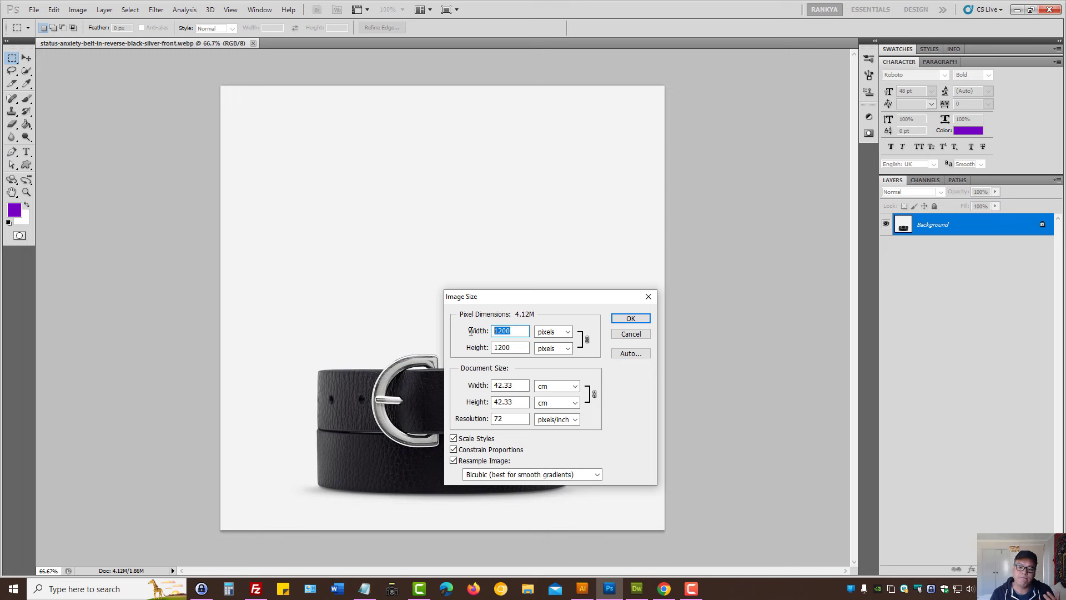
{"action": "type", "text": "800"}
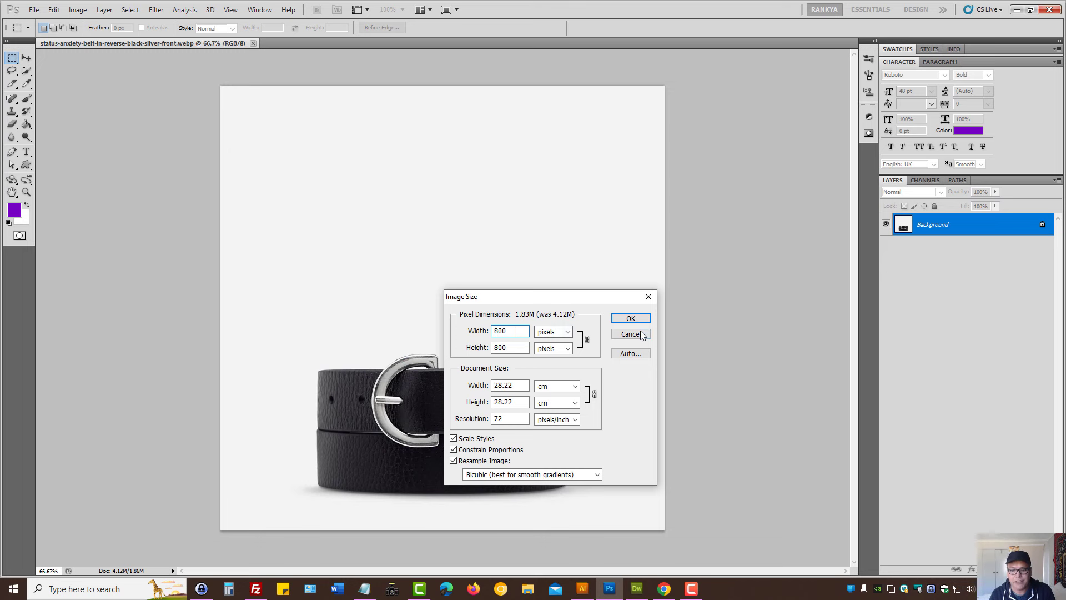
{"action": "left_click", "coordinate": [631, 319]}
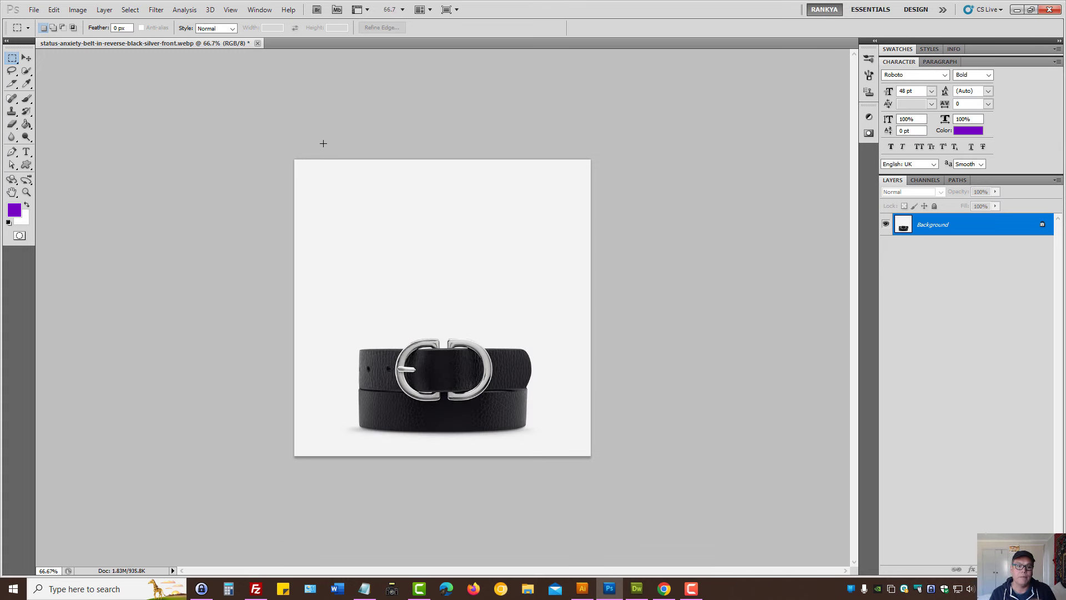
{"action": "left_click", "coordinate": [257, 45]}
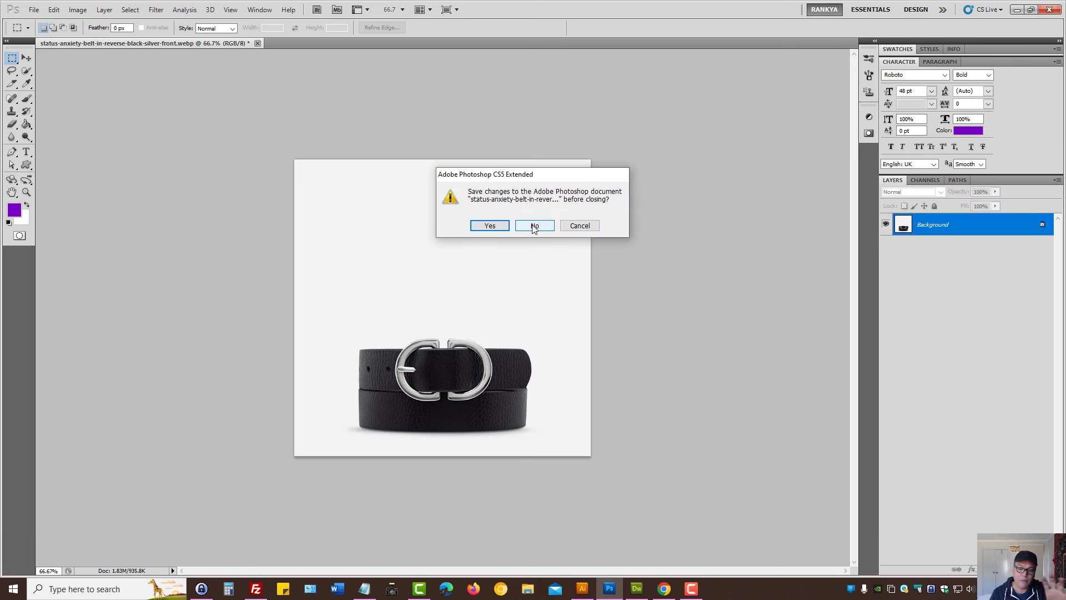
{"action": "left_click", "coordinate": [533, 226]}
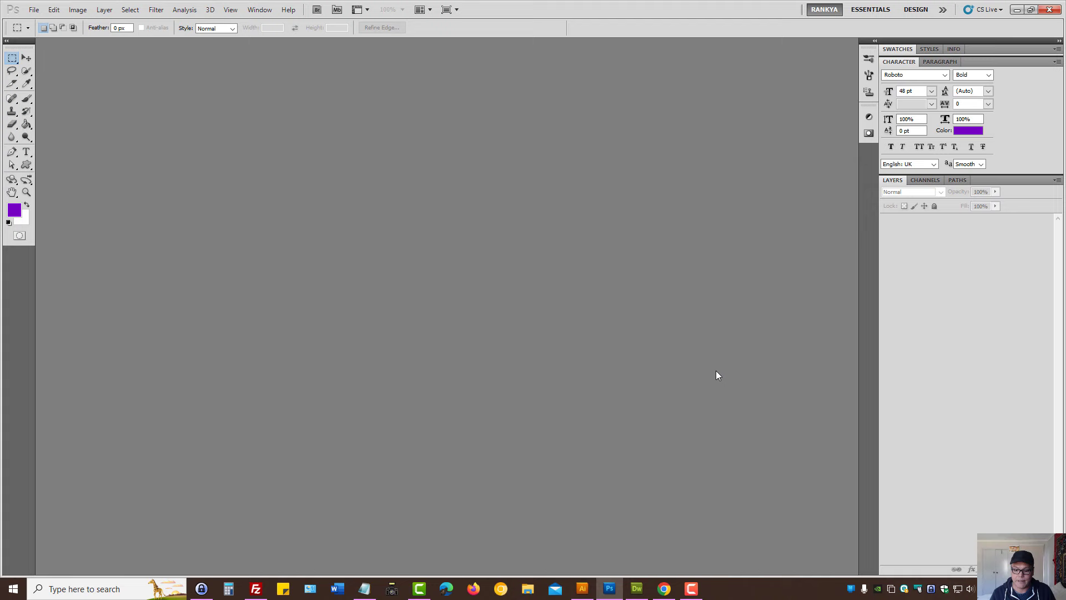
Step: Return to the In Reverse product page, close the lightbox and select in-reverse-black-silver in the address
{"action": "left_click", "coordinate": [664, 589]}
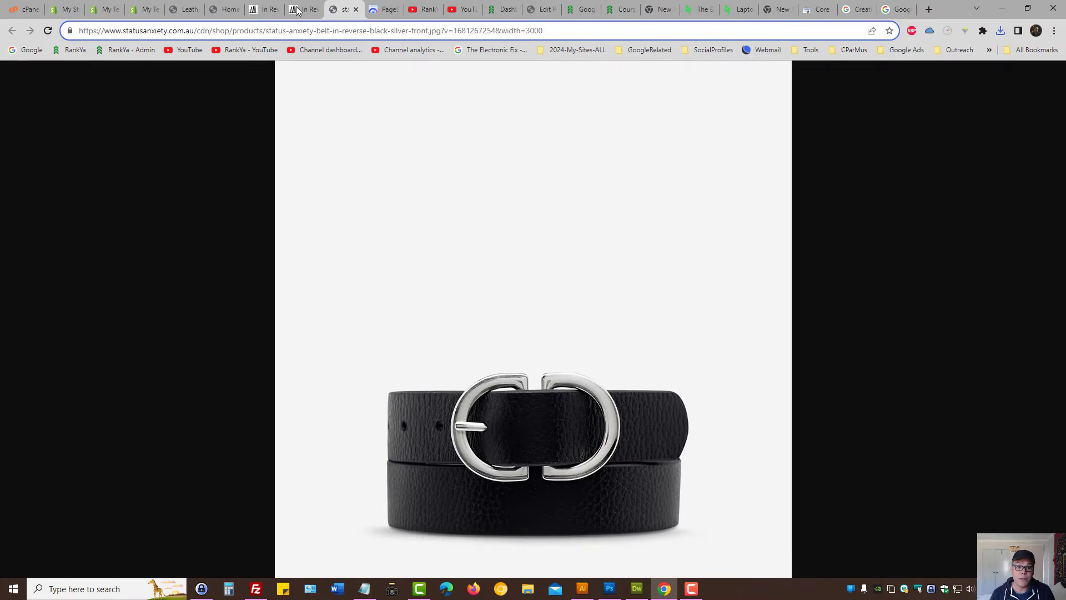
{"action": "left_click", "coordinate": [300, 9]}
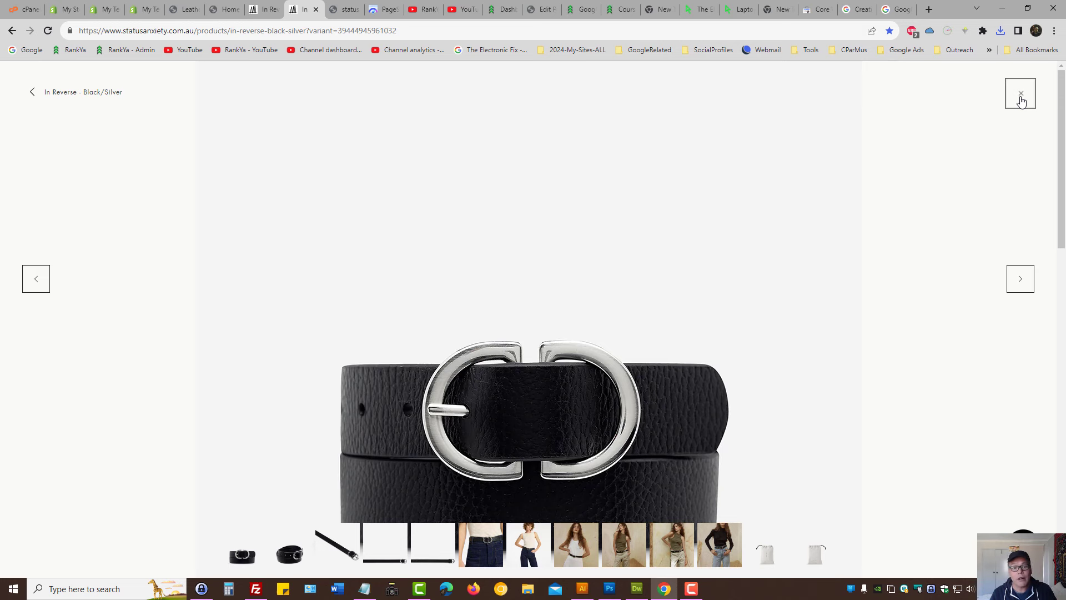
{"action": "mouse_move", "coordinate": [334, 351]}
{"action": "left_click", "coordinate": [1022, 98]}
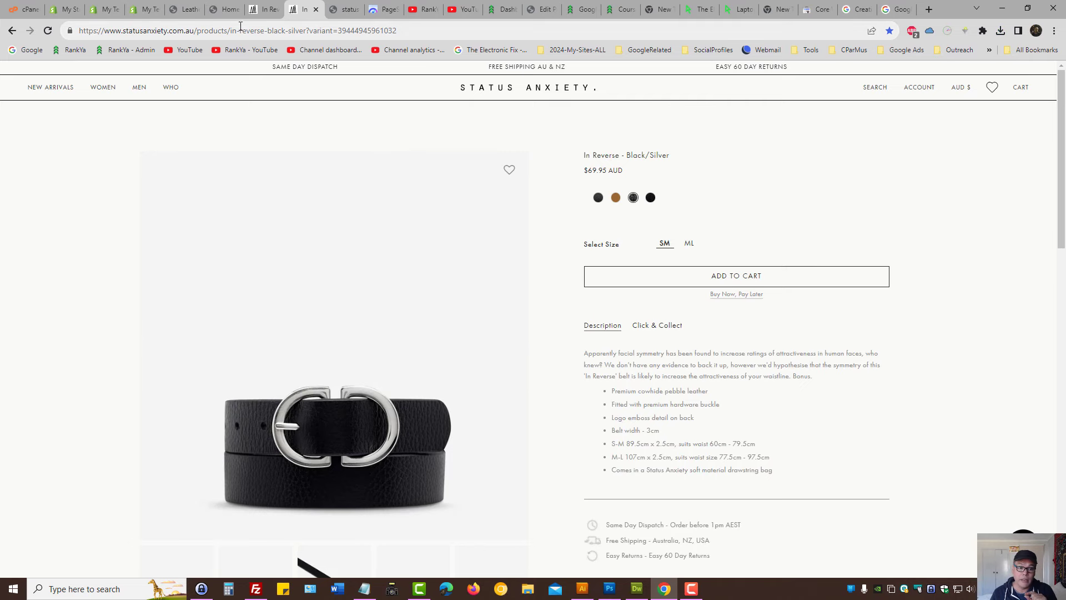
{"action": "left_click_drag", "start_coordinate": [231, 30], "coordinate": [305, 31]}
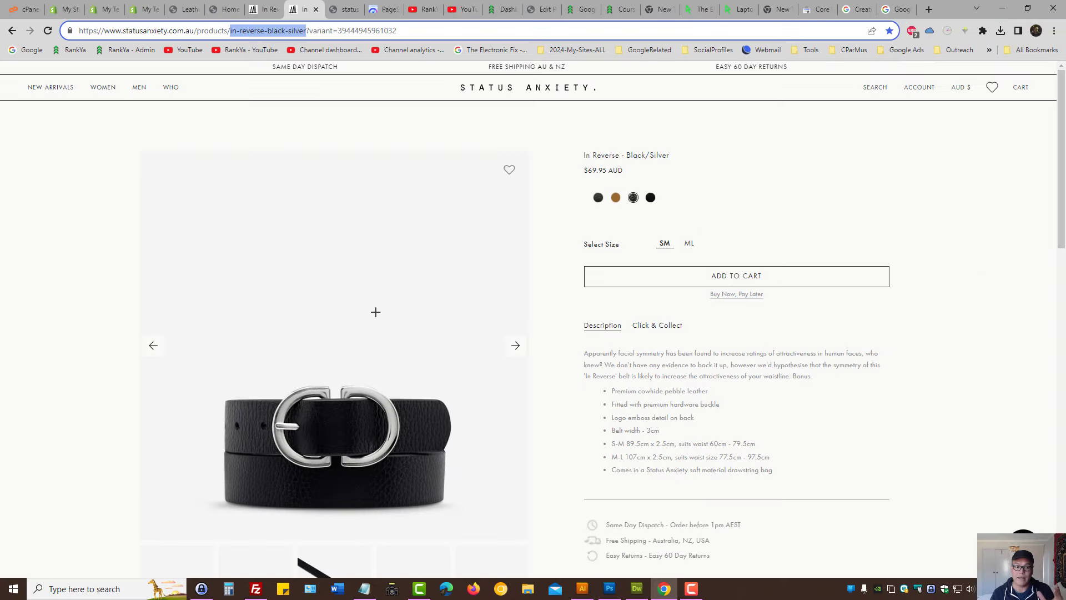
Step: Search the page for leather, select cowhide in the first bullet and black-silver in the address, then return to the Shopify editor
{"action": "left_click", "coordinate": [664, 378]}
{"action": "key", "text": "ctrl+f"}
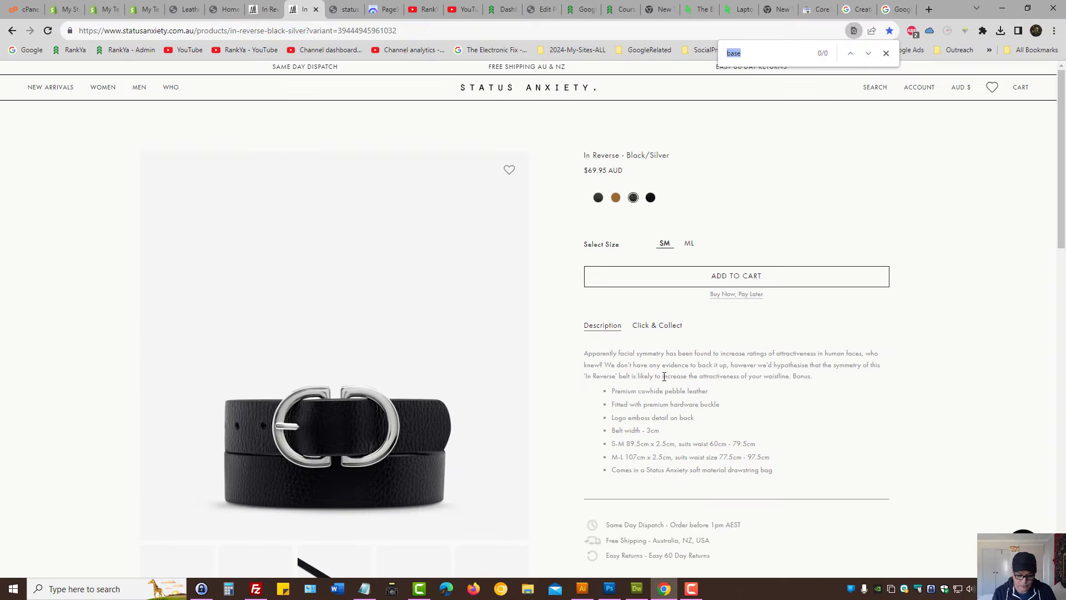
{"action": "type", "text": "leathe"}
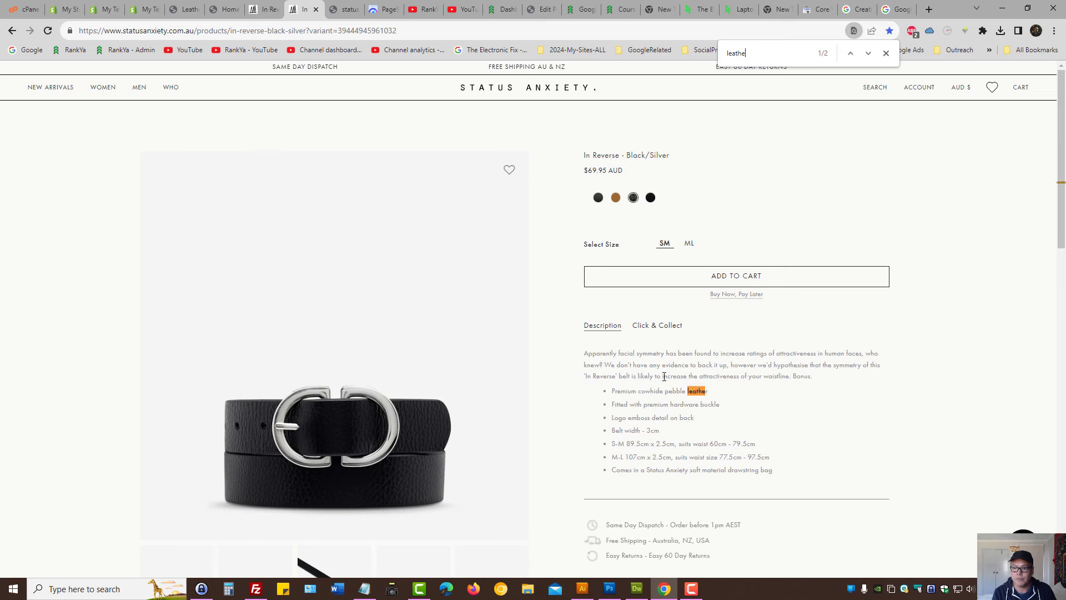
{"action": "type", "text": "r"}
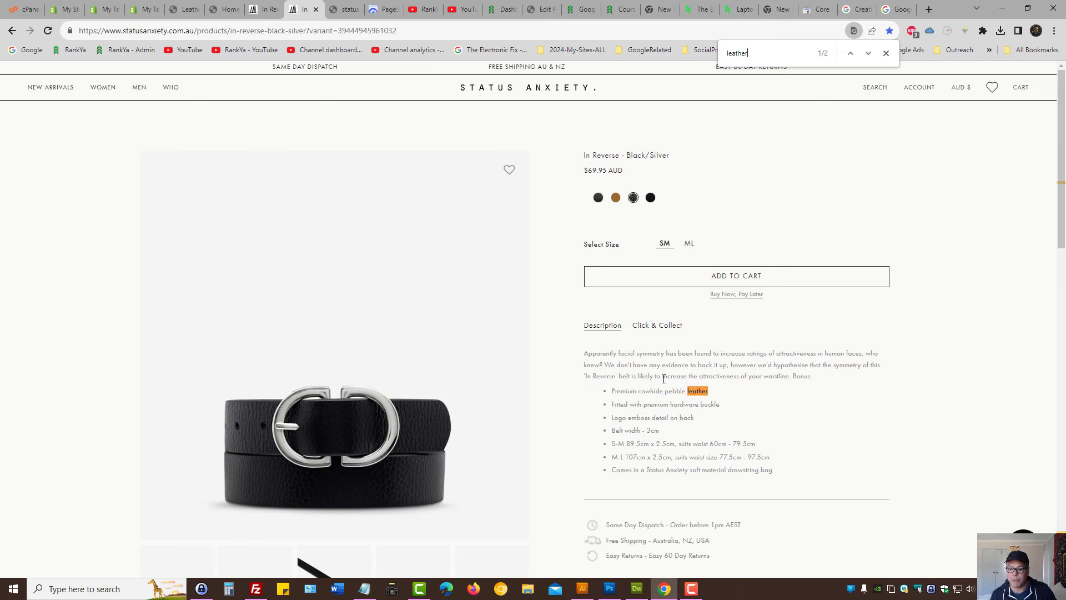
{"action": "double_click", "coordinate": [659, 390]}
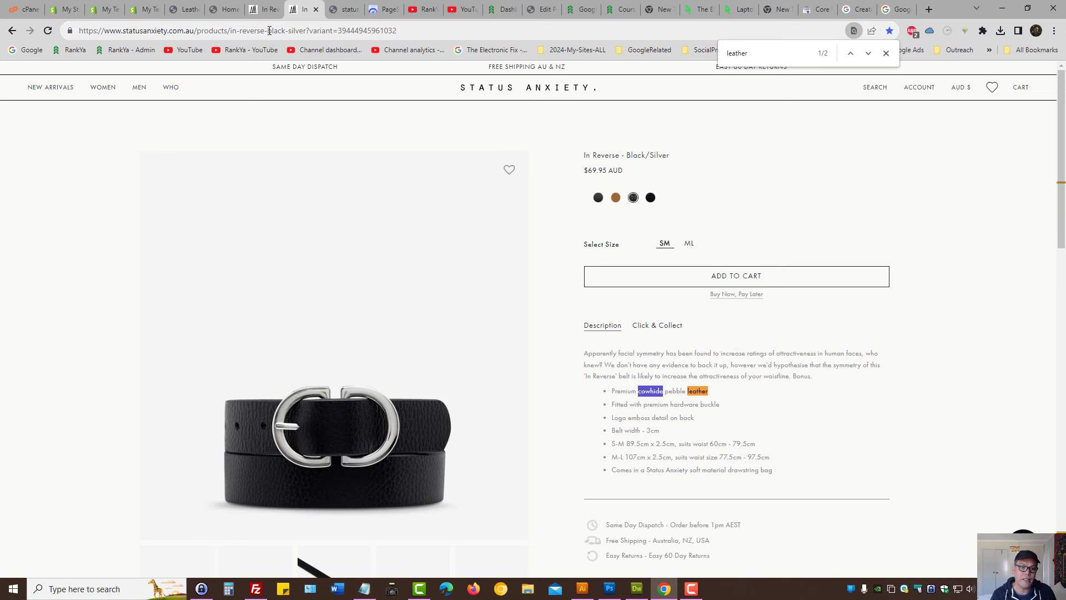
{"action": "left_click_drag", "start_coordinate": [269, 30], "coordinate": [322, 31]}
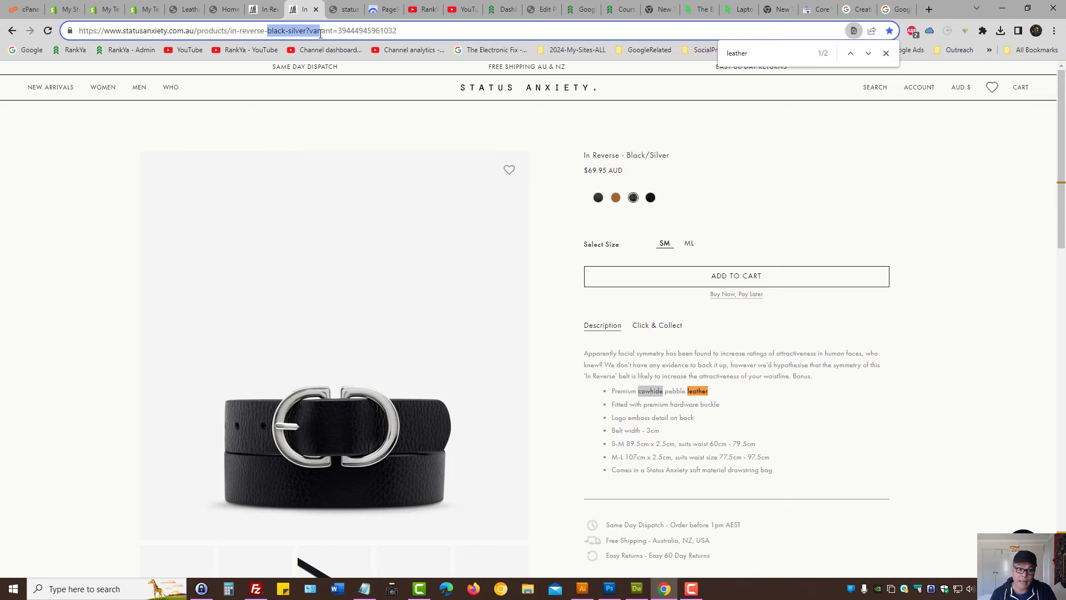
{"action": "left_click", "coordinate": [137, 9]}
{"action": "scroll", "coordinate": [486, 296], "scroll_direction": "down", "scroll_amount": 3}
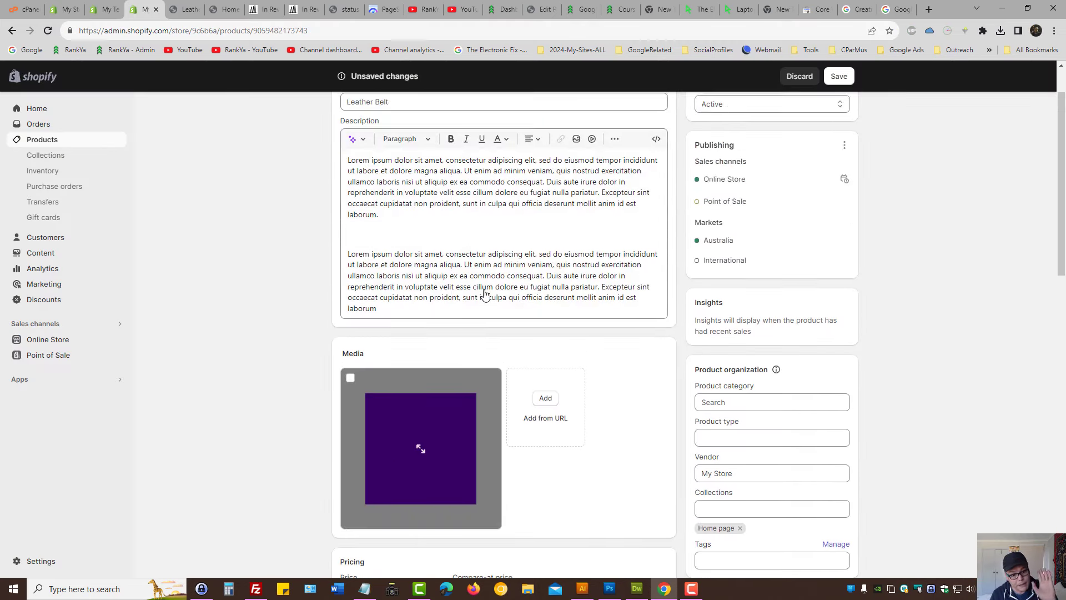
{"action": "scroll", "coordinate": [486, 295], "scroll_direction": "up", "scroll_amount": 3}
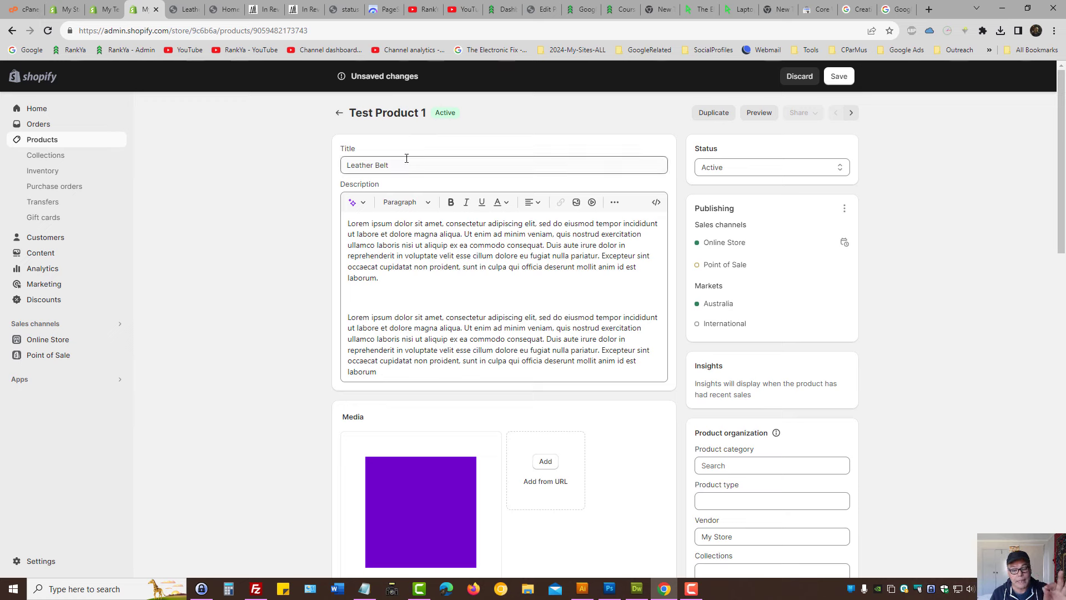
{"action": "left_click_drag", "start_coordinate": [392, 165], "coordinate": [347, 164]}
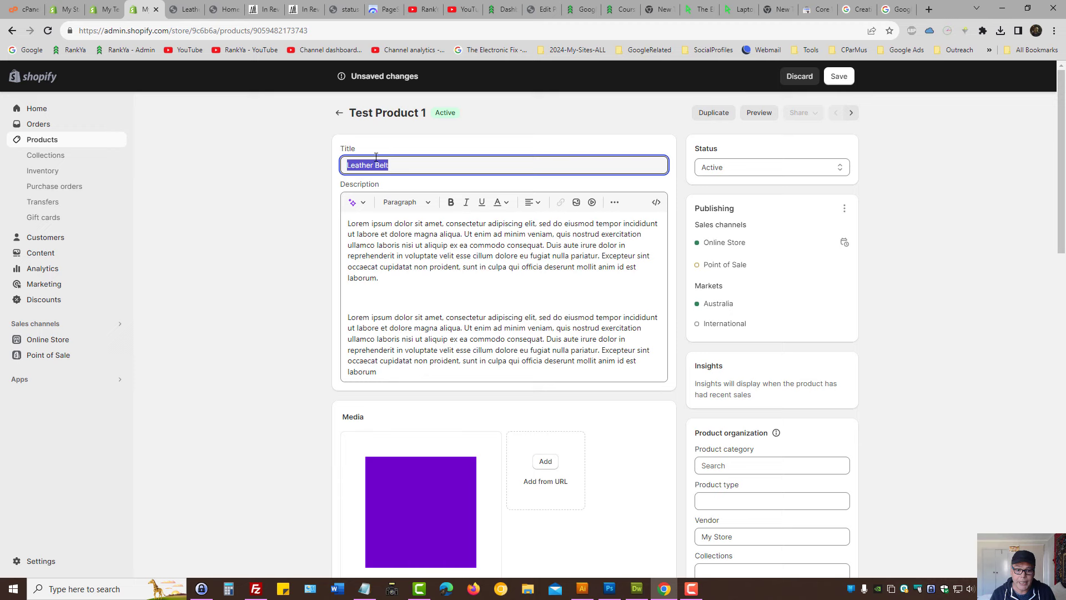
{"action": "left_click", "coordinate": [421, 159]}
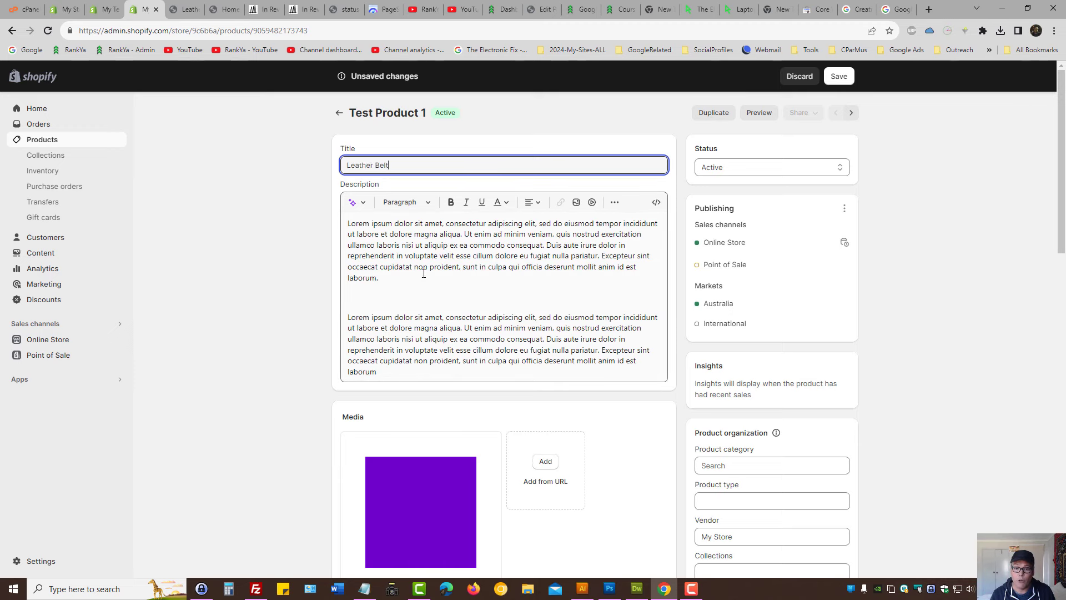
{"action": "scroll", "coordinate": [423, 274], "scroll_direction": "down", "scroll_amount": 3}
{"action": "scroll", "coordinate": [424, 274], "scroll_direction": "down", "scroll_amount": 3}
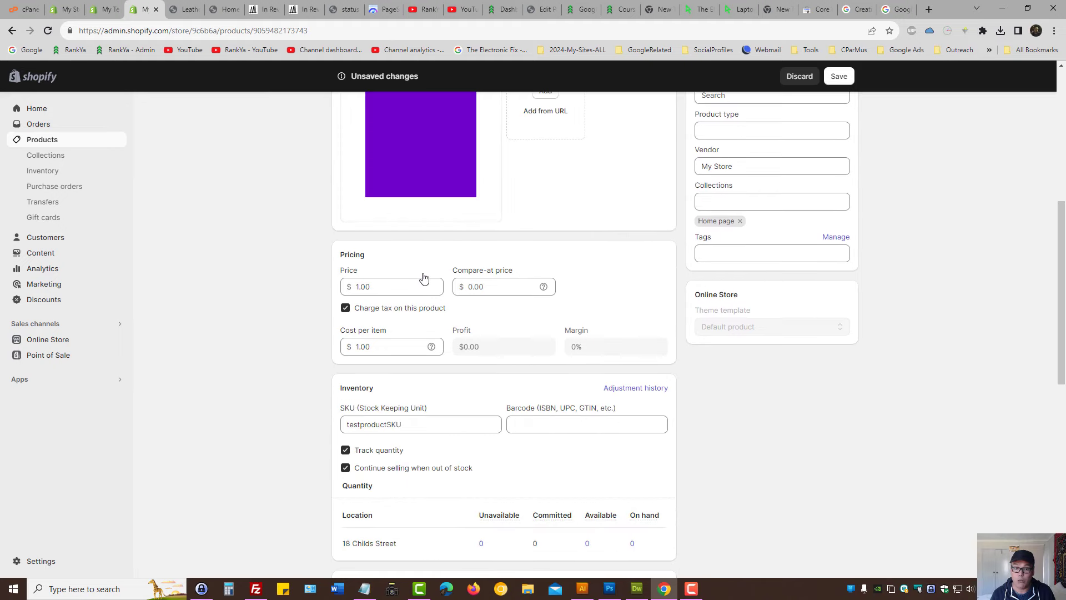
{"action": "scroll", "coordinate": [423, 278], "scroll_direction": "down", "scroll_amount": 5}
{"action": "scroll", "coordinate": [424, 278], "scroll_direction": "down", "scroll_amount": 3}
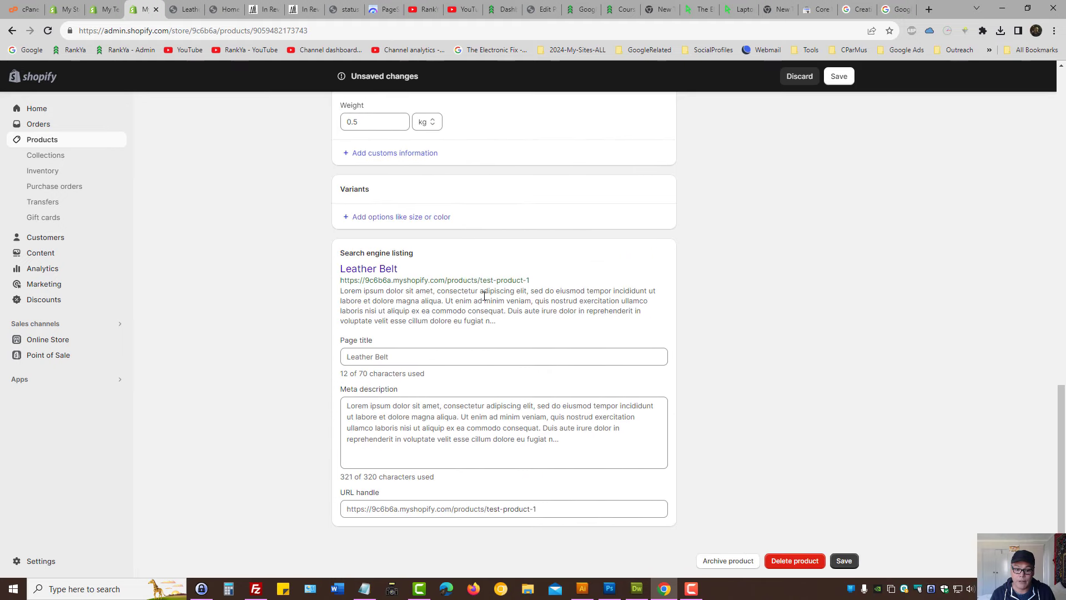
Step: Select the Leather Belt page title and inspect the full meta description text
{"action": "double_click", "coordinate": [362, 357]}
{"action": "left_click", "coordinate": [365, 355]}
{"action": "left_click", "coordinate": [381, 417]}
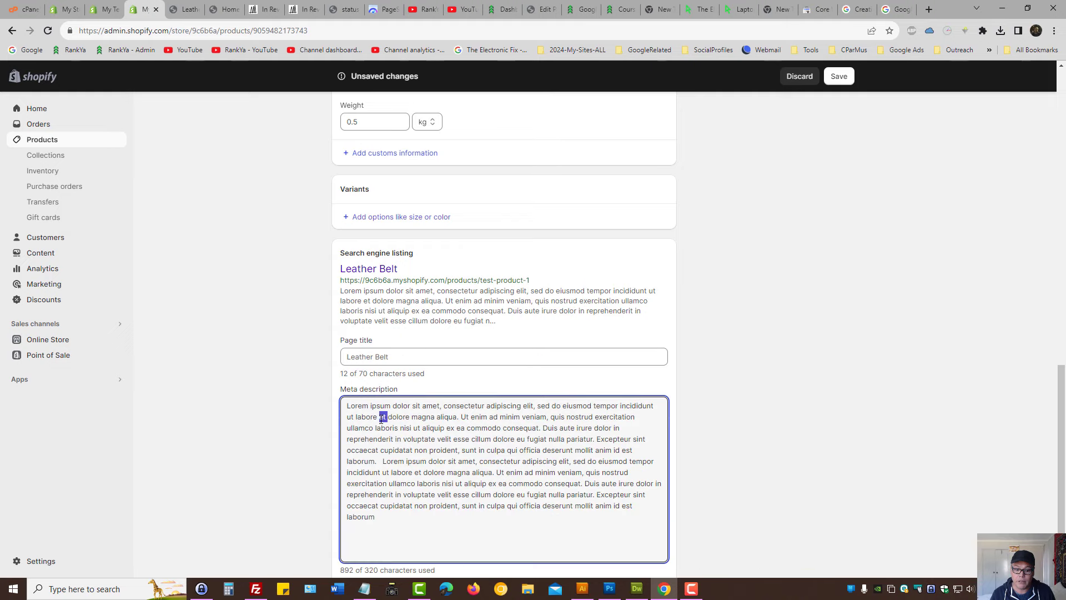
{"action": "key", "text": "ctrl+a"}
{"action": "left_click", "coordinate": [406, 461]}
Step: Delete the meta description from 'Duis aute' onward, trimming it to 232 characters, then show Google's helpful-content guide
{"action": "left_click_drag", "start_coordinate": [544, 427], "coordinate": [534, 538]}
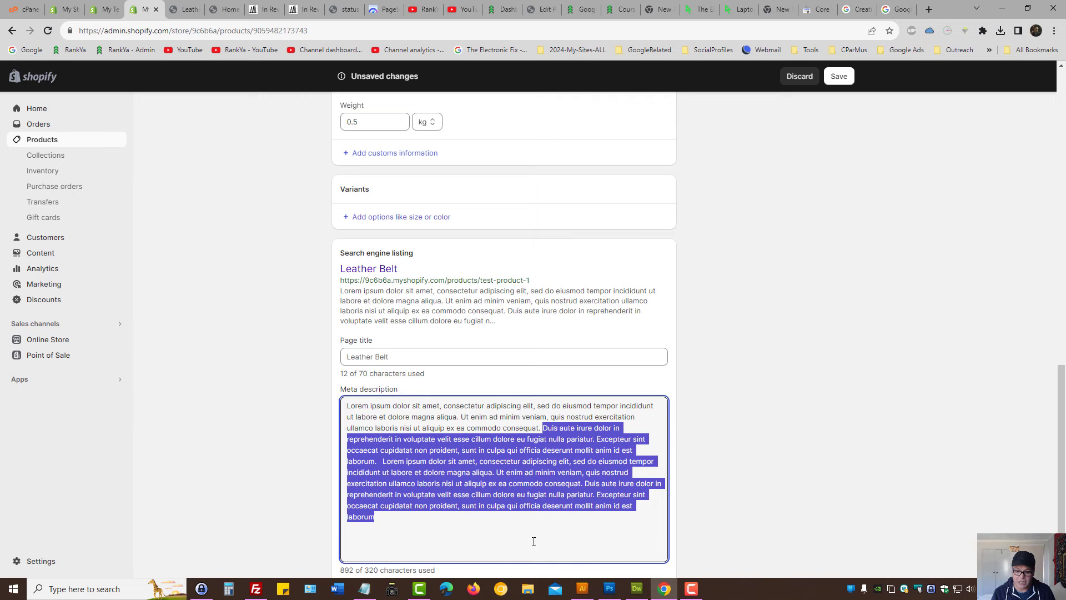
{"action": "key", "text": "Delete"}
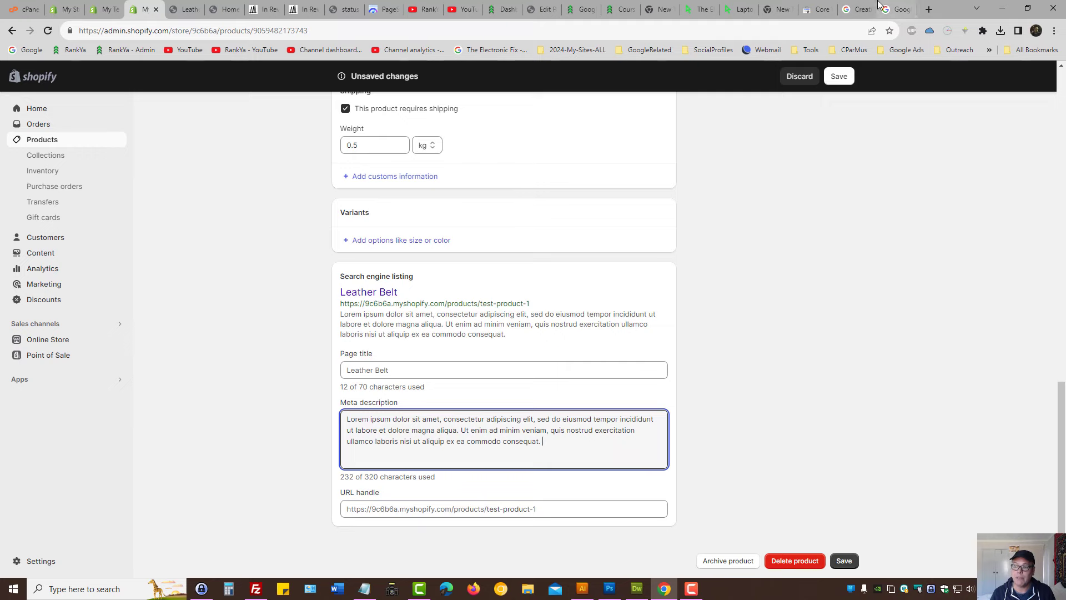
{"action": "left_click", "coordinate": [858, 9]}
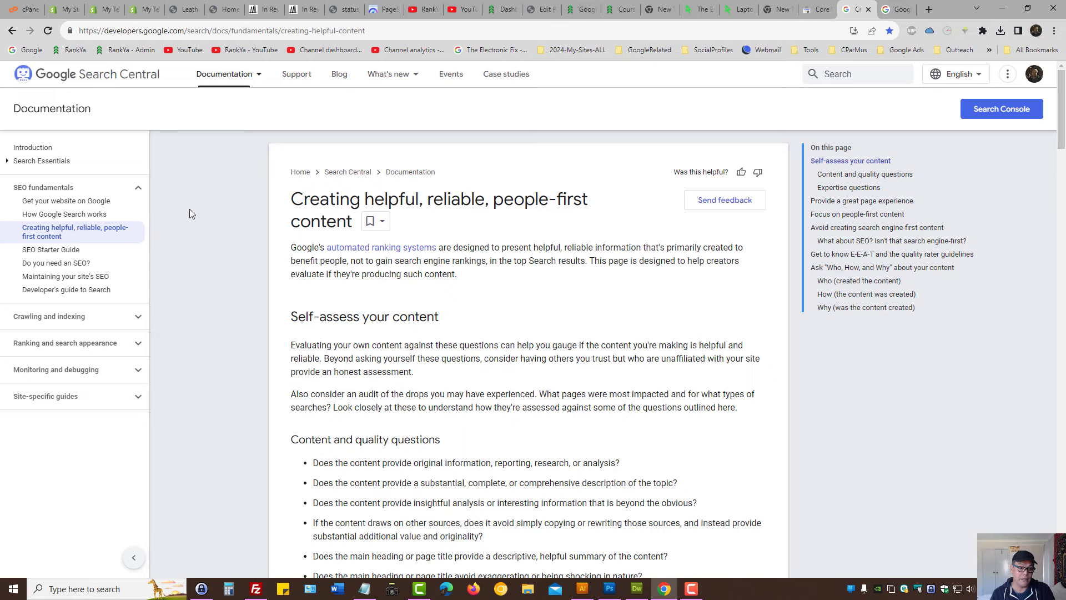
Step: Return from Google Search Central to the Shopify Leather Belt product editor
{"action": "left_click", "coordinate": [142, 10]}
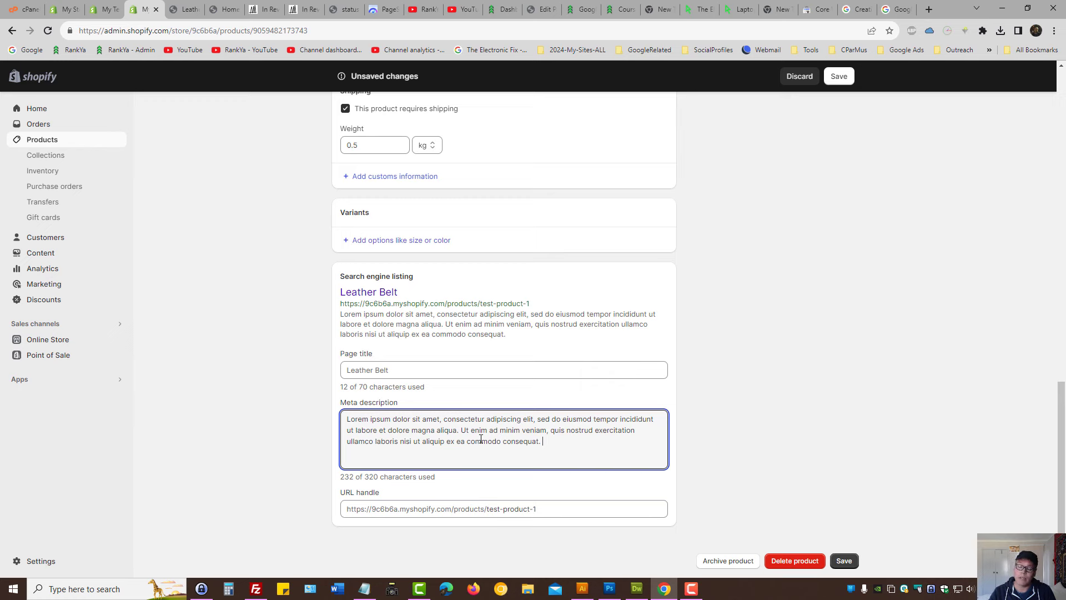
Step: Select the Leather Belt page title text in the search engine listing
{"action": "left_click", "coordinate": [408, 370]}
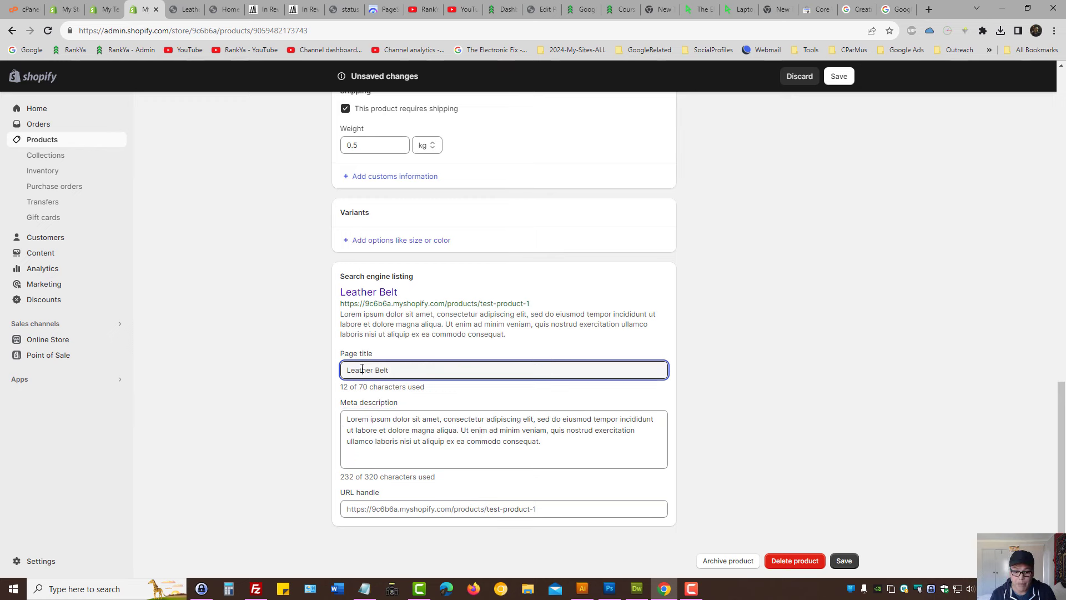
{"action": "double_click", "coordinate": [409, 370]}
{"action": "left_click", "coordinate": [408, 370]}
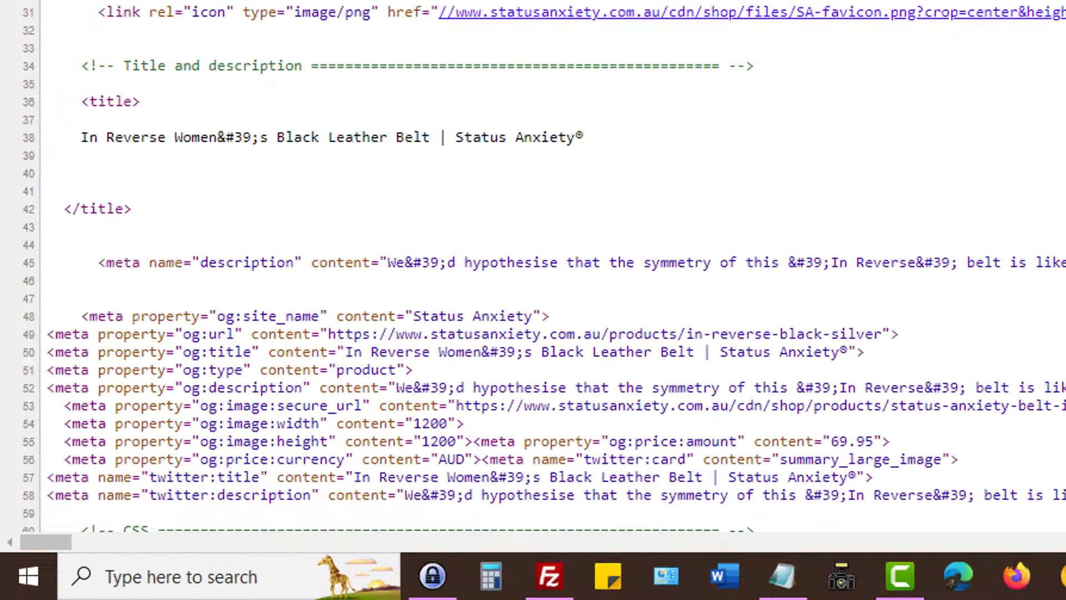
{"action": "type", "text": "title"}
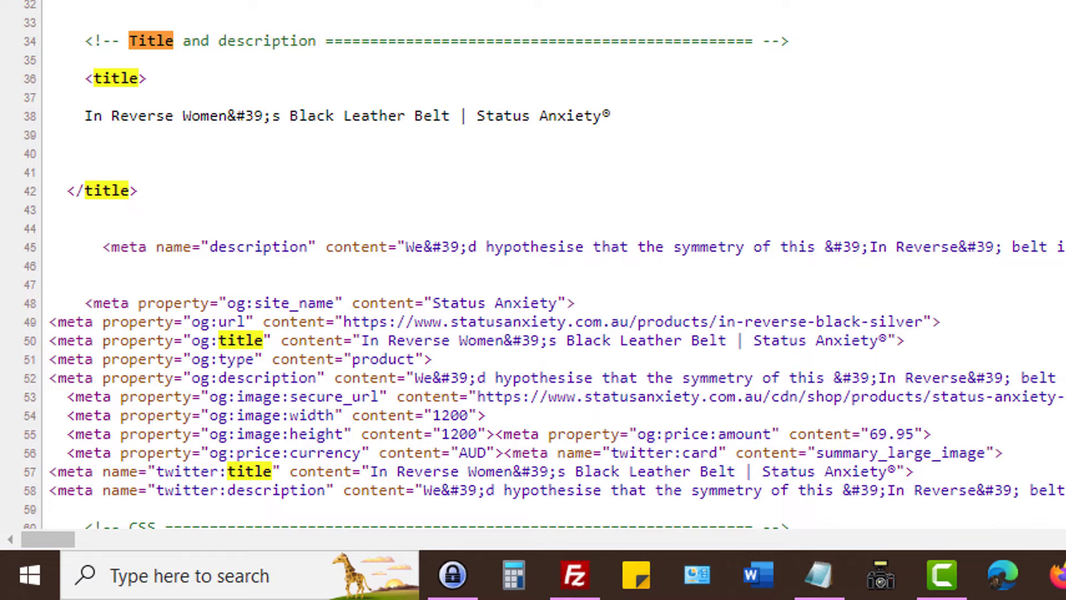
Step: Highlight the Status Anxiety title and meta description tags, then return to Shopify
{"action": "left_click_drag", "start_coordinate": [83, 78], "coordinate": [210, 190]}
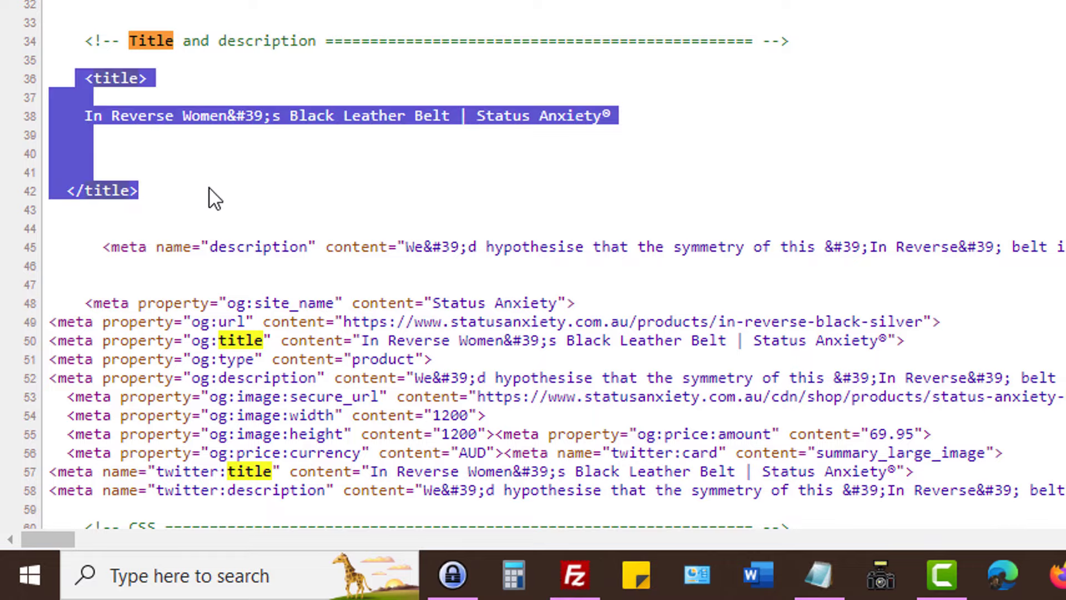
{"action": "triple_click", "coordinate": [254, 247]}
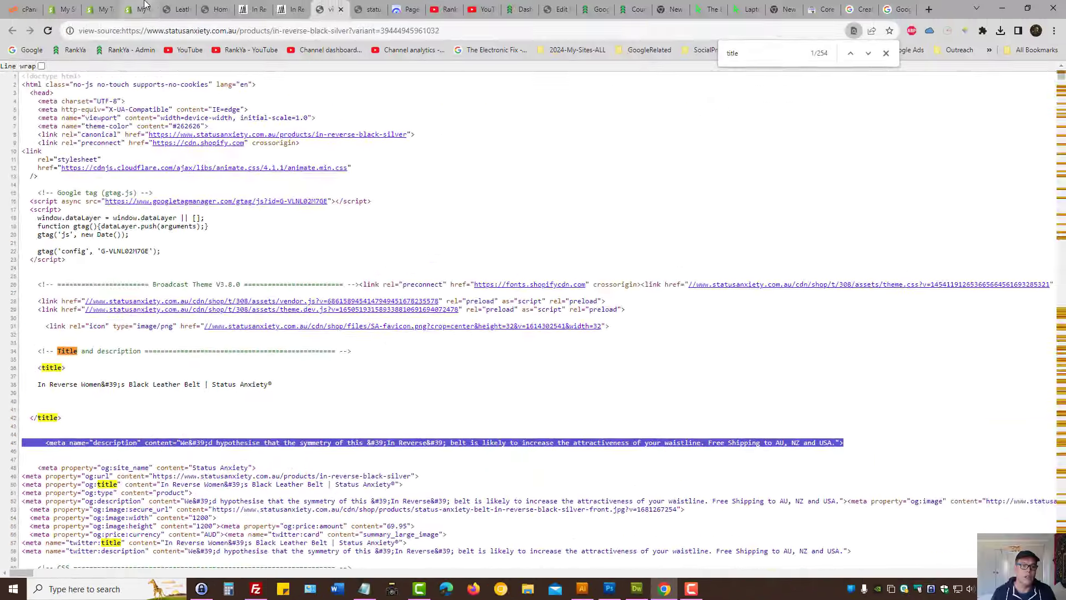
{"action": "key", "text": "ctrl+Tab"}
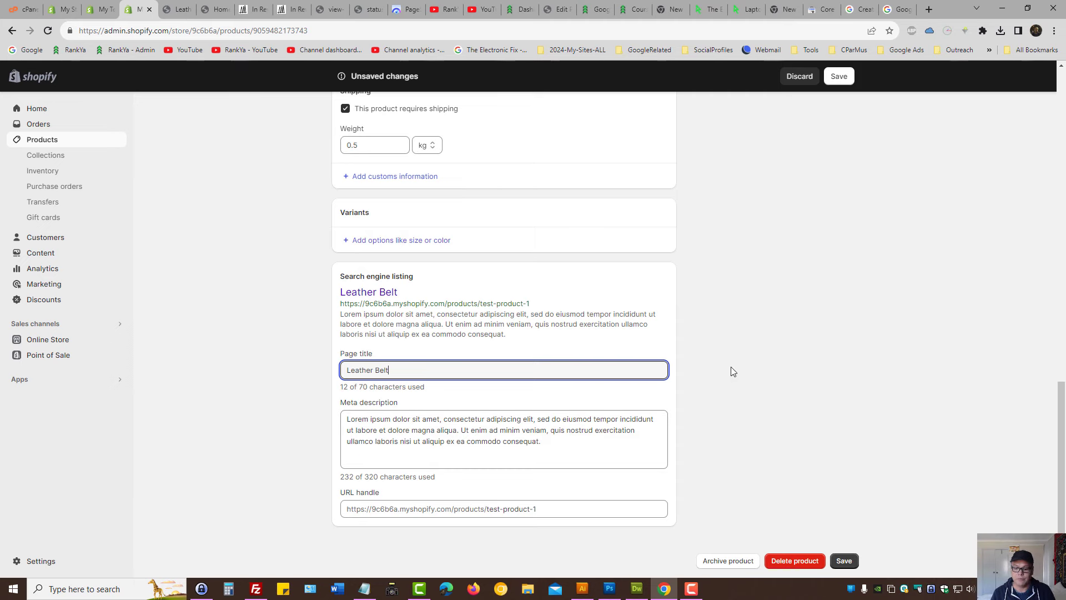
{"action": "scroll", "coordinate": [717, 375], "scroll_direction": "up", "scroll_amount": 10}
{"action": "scroll", "coordinate": [292, 292], "scroll_direction": "up", "scroll_amount": 5}
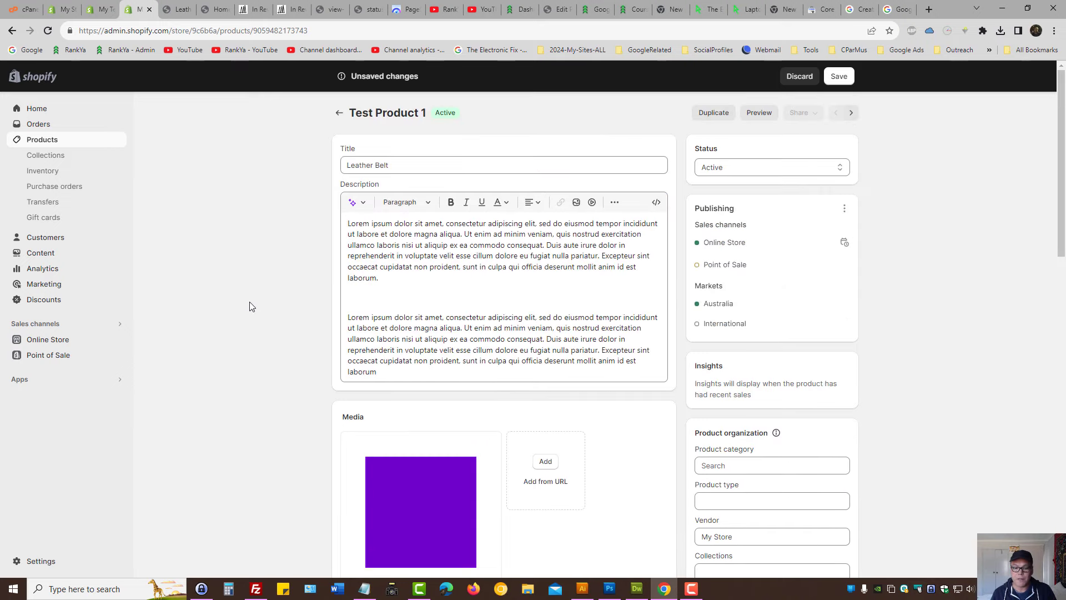
{"action": "scroll", "coordinate": [248, 307], "scroll_direction": "down", "scroll_amount": 5}
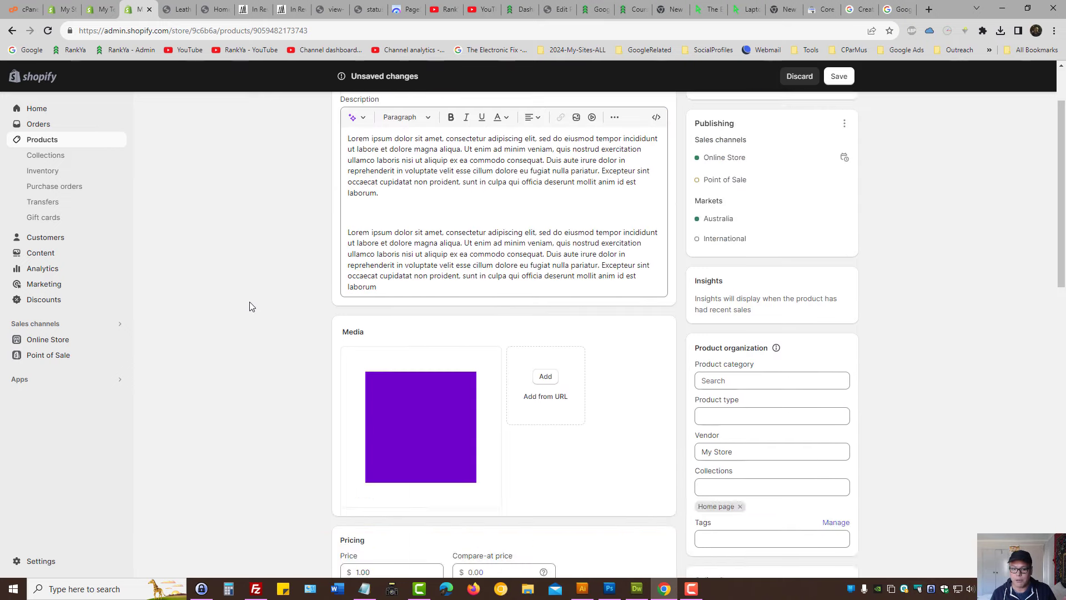
{"action": "scroll", "coordinate": [248, 307], "scroll_direction": "down", "scroll_amount": 5}
{"action": "scroll", "coordinate": [248, 307], "scroll_direction": "down", "scroll_amount": 3}
{"action": "scroll", "coordinate": [249, 307], "scroll_direction": "down", "scroll_amount": 5}
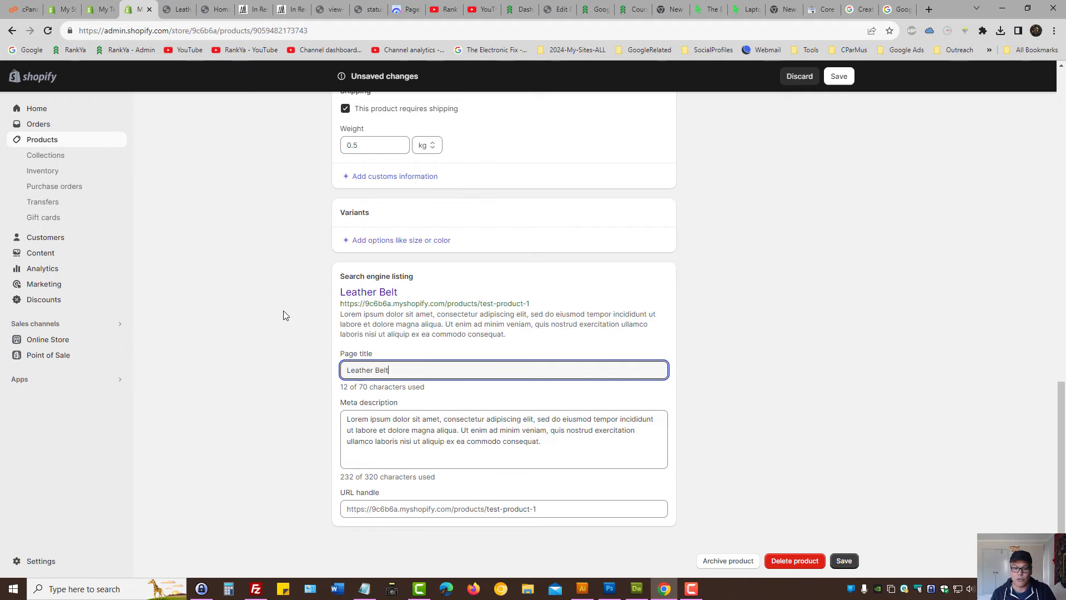
{"action": "scroll", "coordinate": [258, 316], "scroll_direction": "up", "scroll_amount": 8}
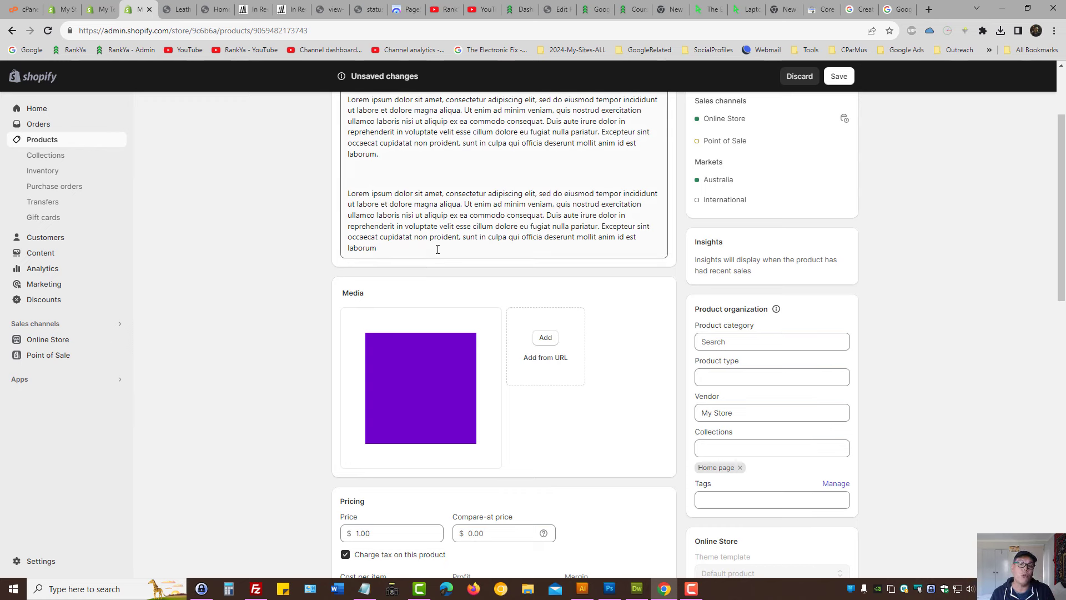
Step: Stop editing the Leather Belt description before leaving the product page
{"action": "left_click", "coordinate": [287, 237]}
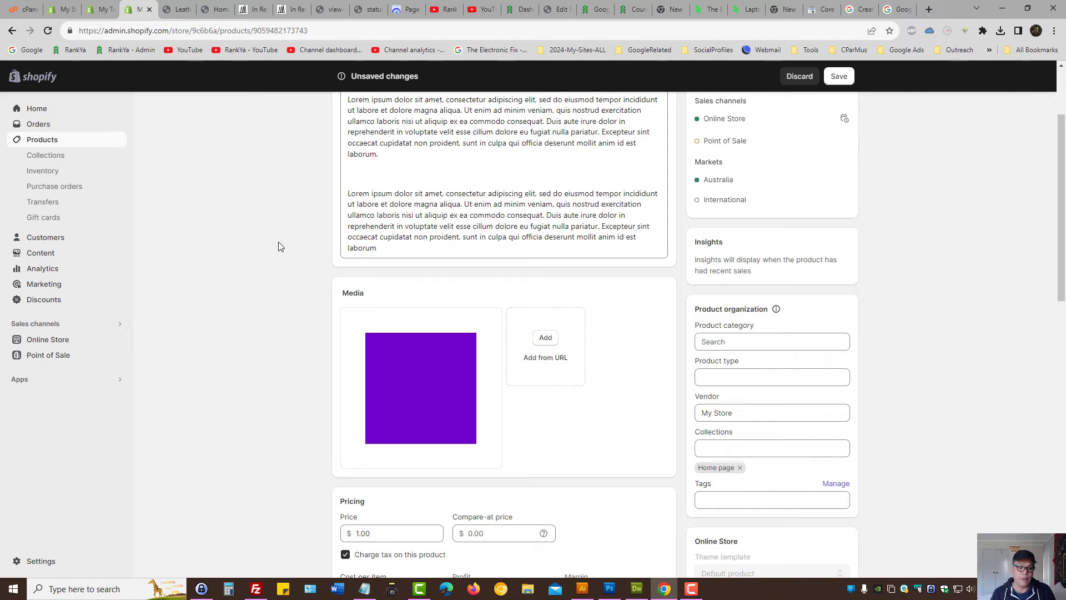
Step: Leave the product page discarding unsaved changes and go to Blog posts
{"action": "left_click", "coordinate": [48, 339]}
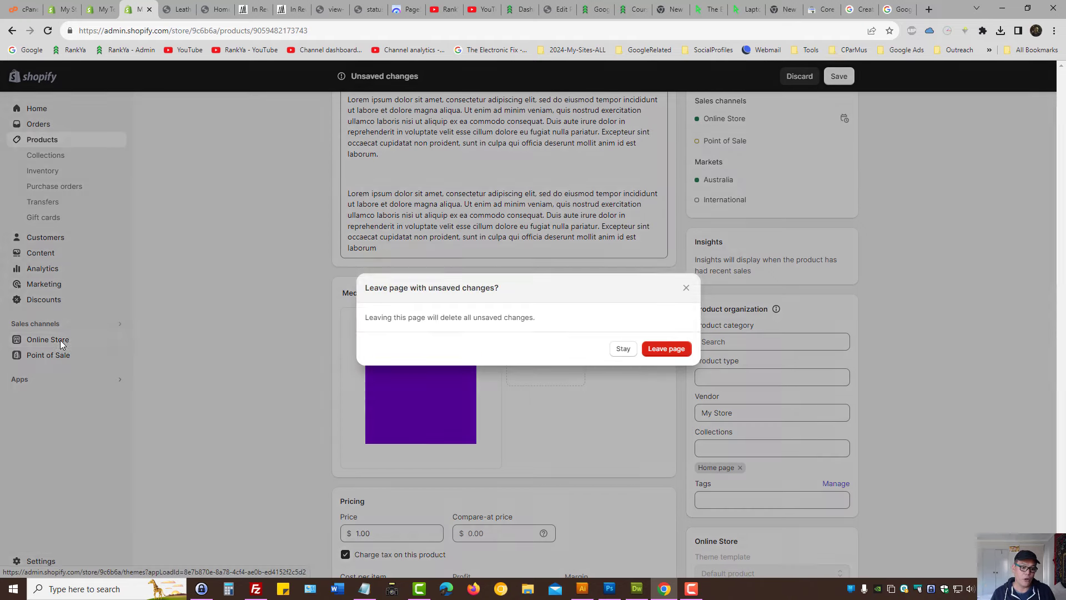
{"action": "left_click", "coordinate": [666, 348]}
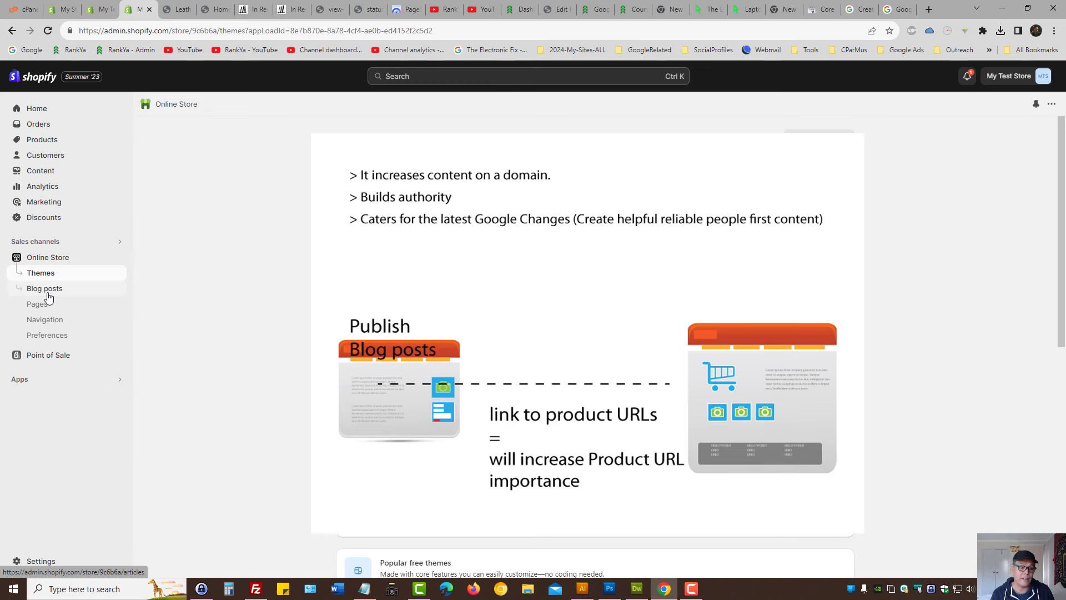
{"action": "left_click", "coordinate": [44, 288]}
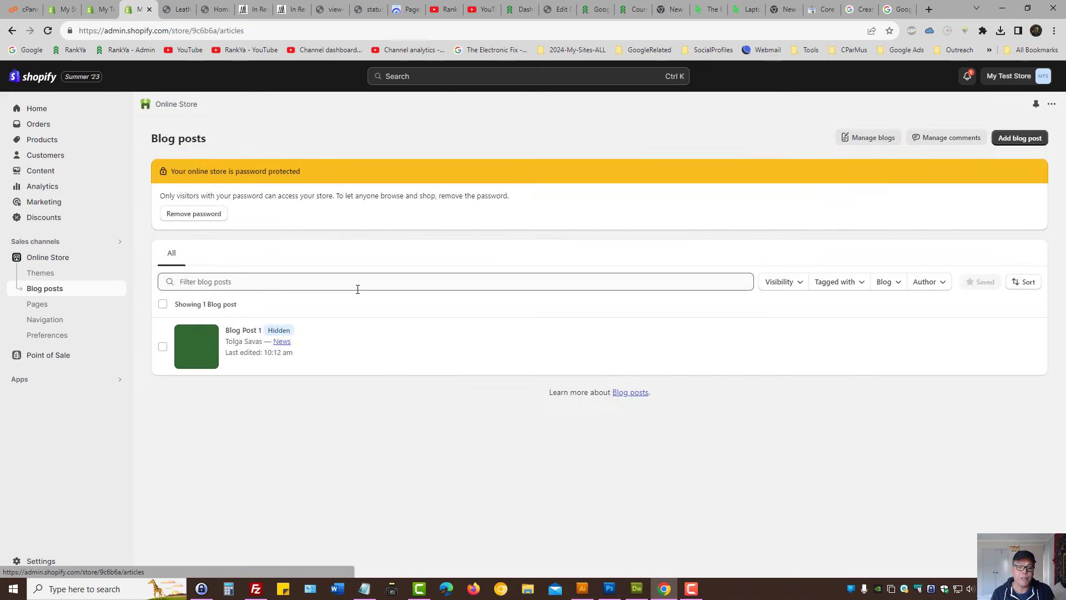
Step: Start a new blog post and copy lorem ipsum text from the store product preview
{"action": "left_click", "coordinate": [162, 347]}
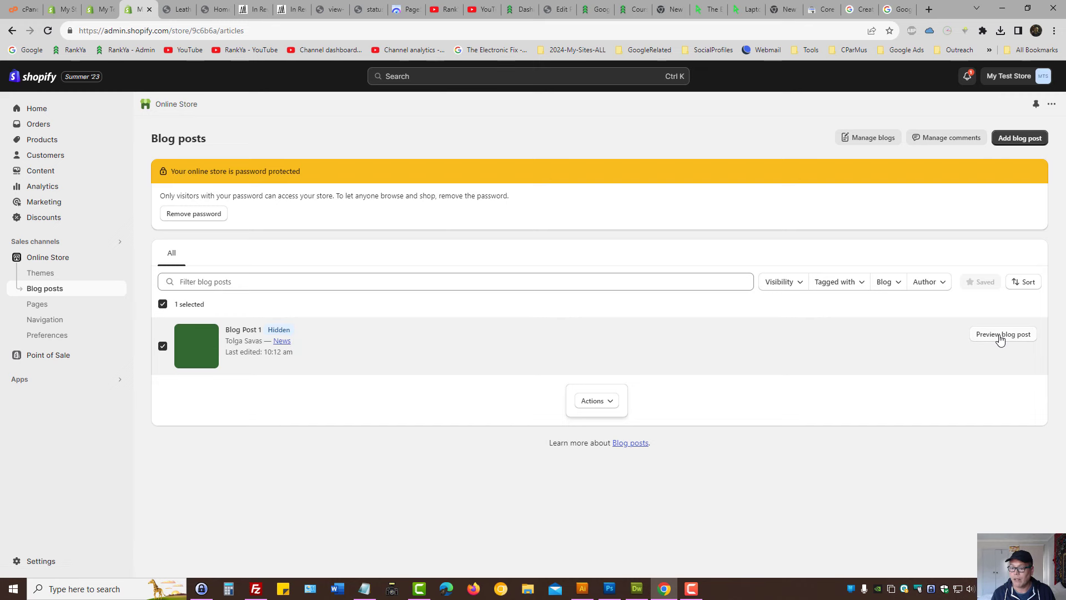
{"action": "left_click", "coordinate": [1022, 139]}
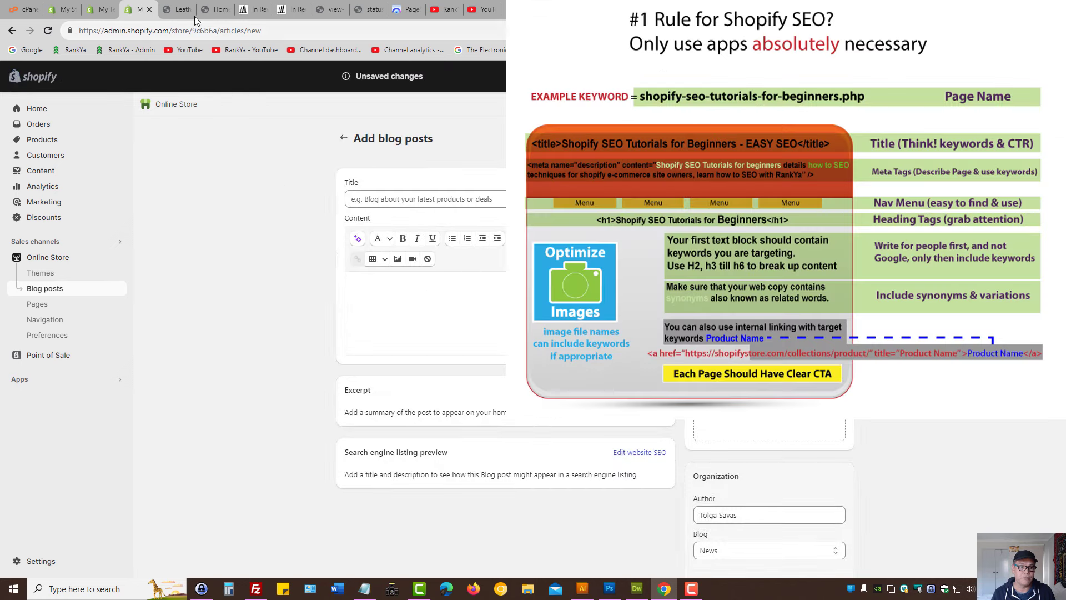
{"action": "left_click", "coordinate": [177, 10]}
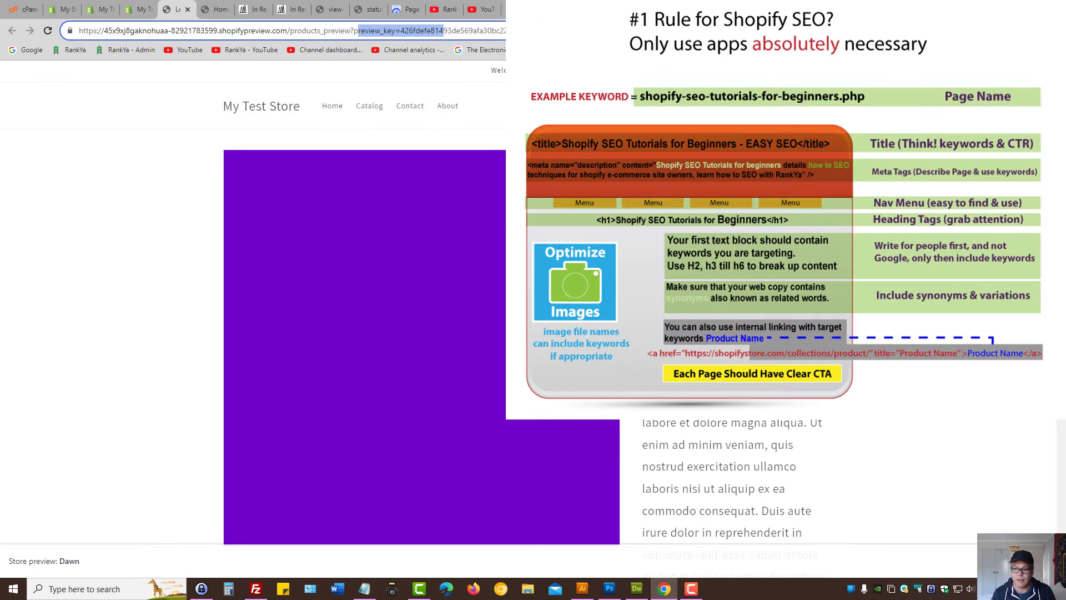
{"action": "left_click_drag", "start_coordinate": [642, 422], "coordinate": [791, 506]}
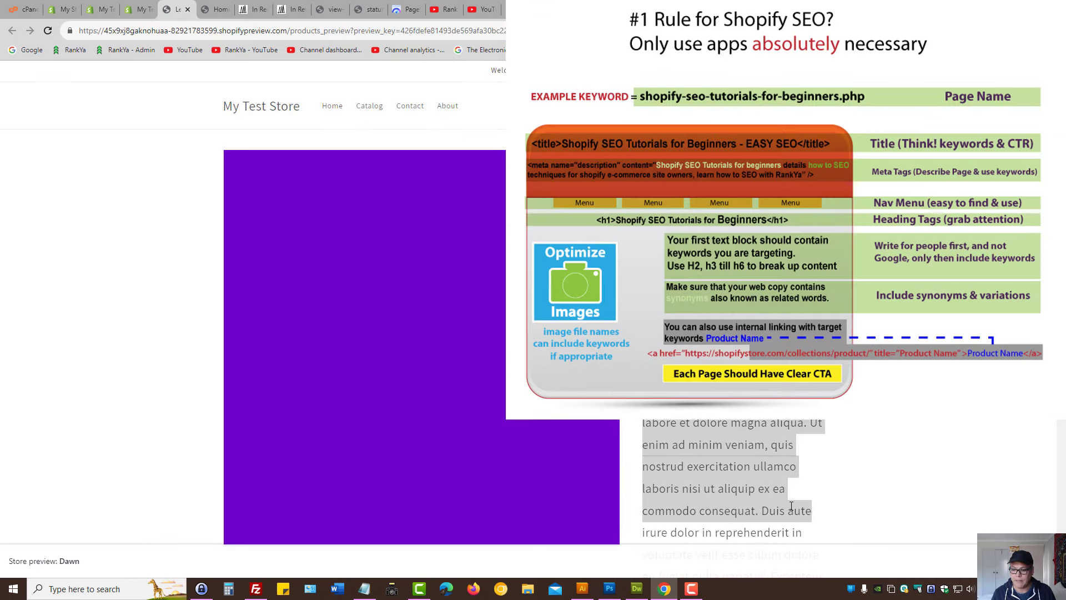
{"action": "right_click", "coordinate": [792, 506]}
{"action": "left_click", "coordinate": [800, 433]}
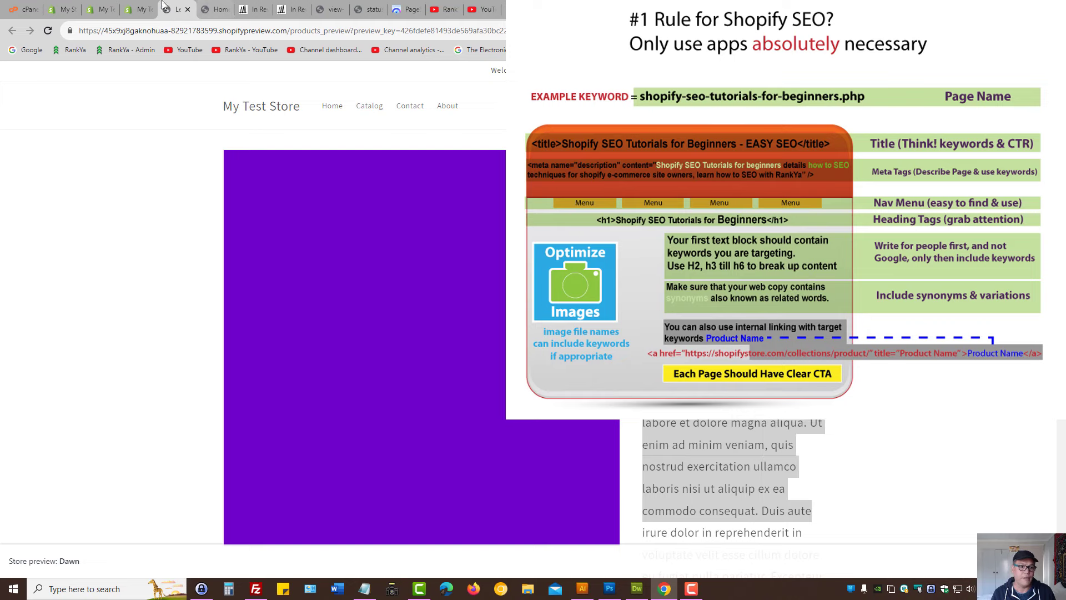
Step: Paste two lorem ipsum paragraphs into the post content and title it 'Latest Leather Belts for 2024'
{"action": "left_click", "coordinate": [137, 9]}
{"action": "left_click", "coordinate": [415, 315]}
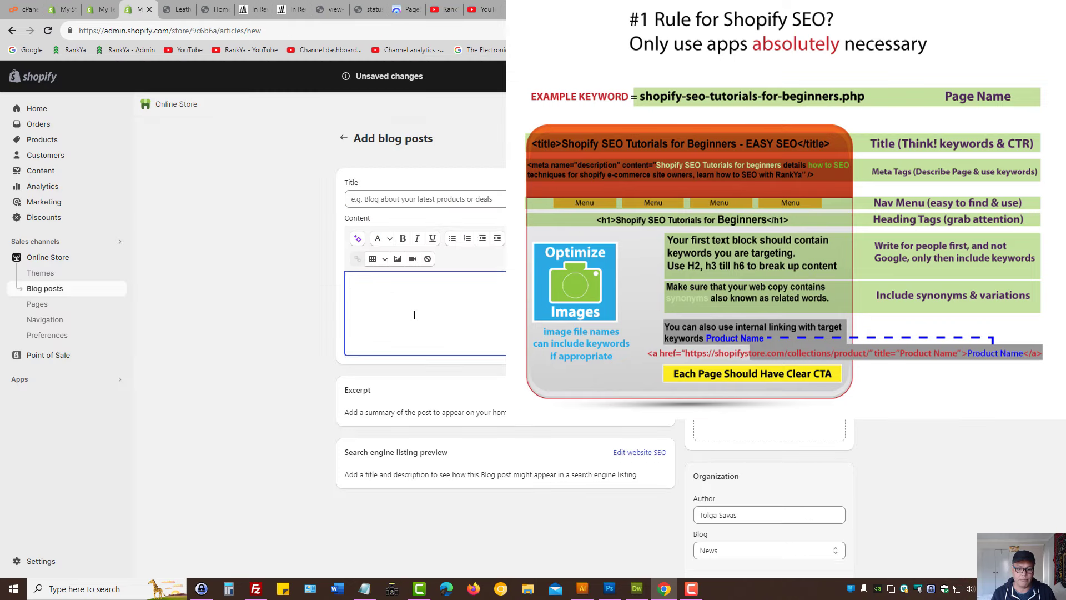
{"action": "key", "text": "ctrl+v"}
{"action": "key", "text": "Return"}
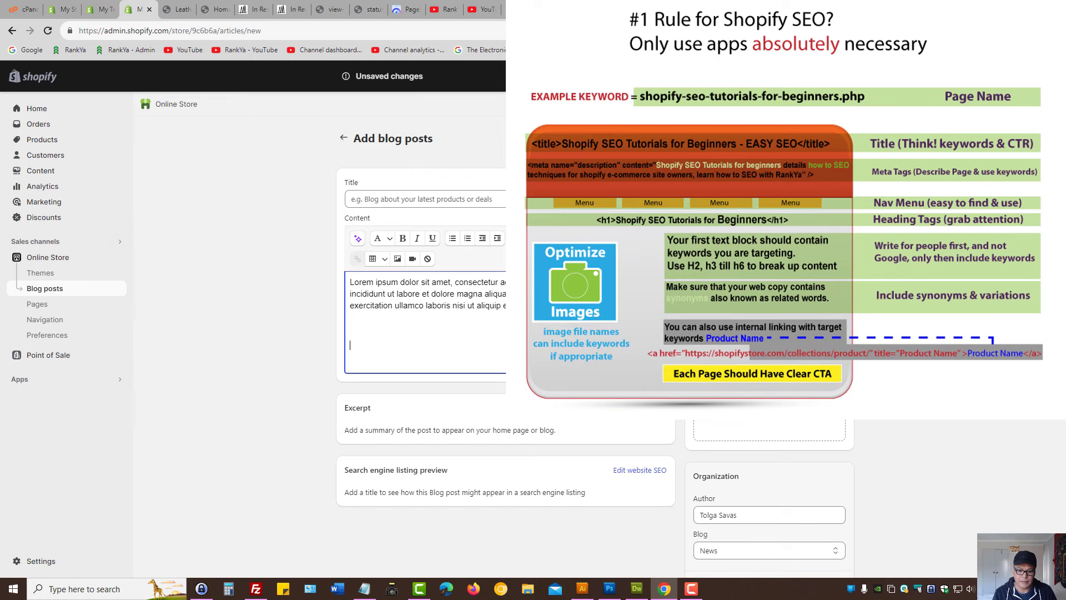
{"action": "key", "text": "ctrl+v"}
{"action": "left_click", "coordinate": [366, 198]}
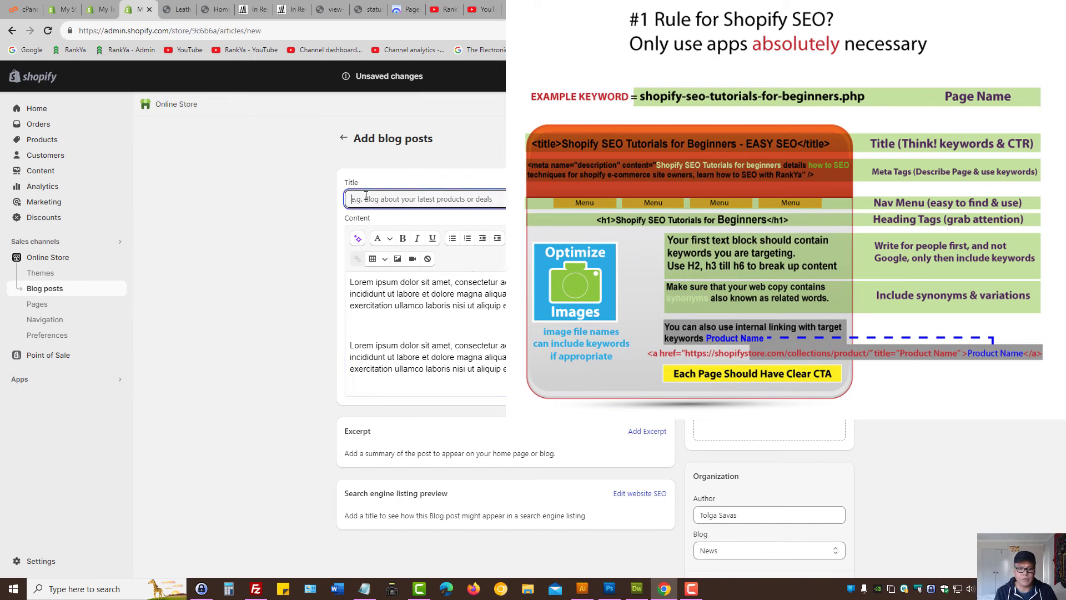
{"action": "type", "text": "Latest "}
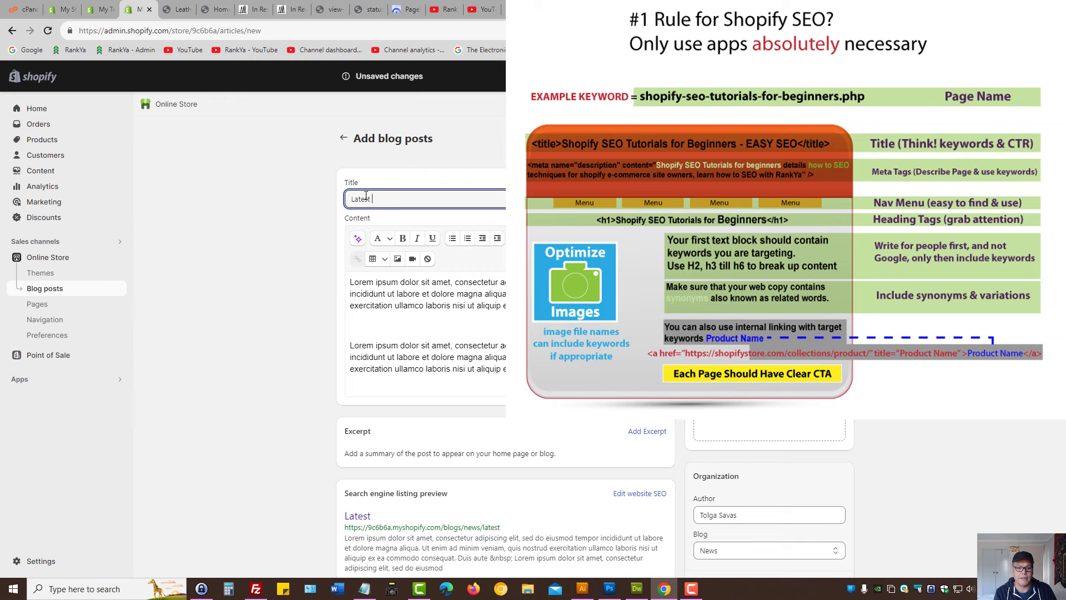
{"action": "type", "text": "Leather"}
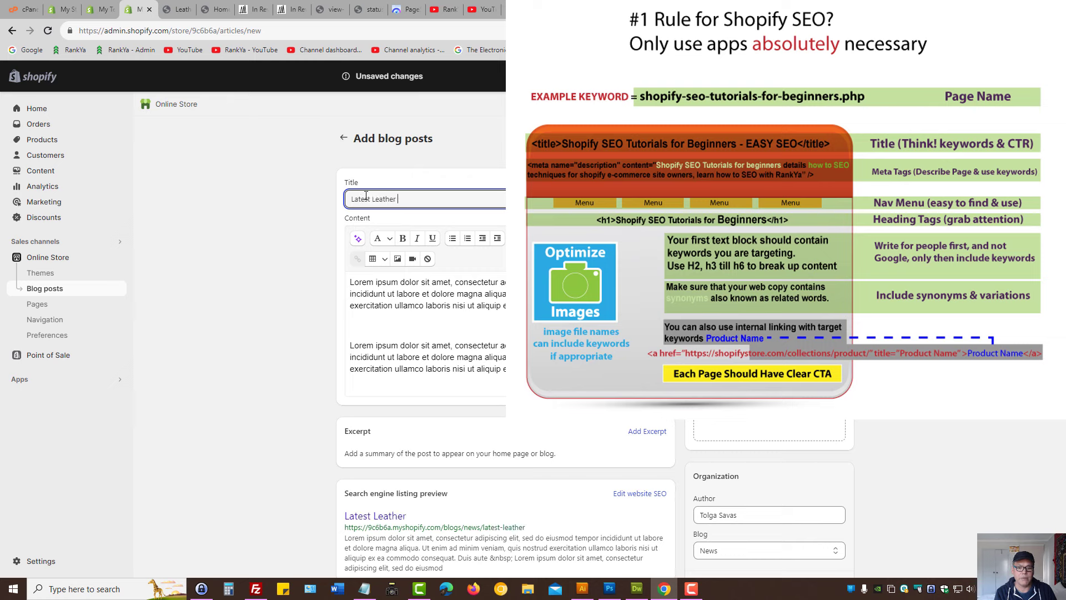
{"action": "type", "text": "Belts"}
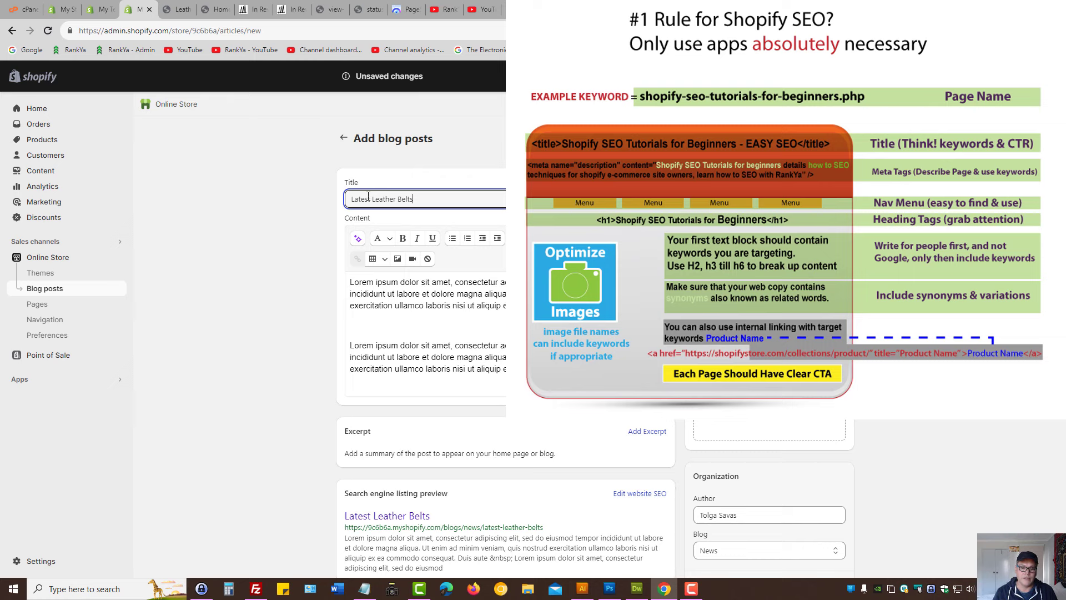
{"action": "type", "text": " for 204"}
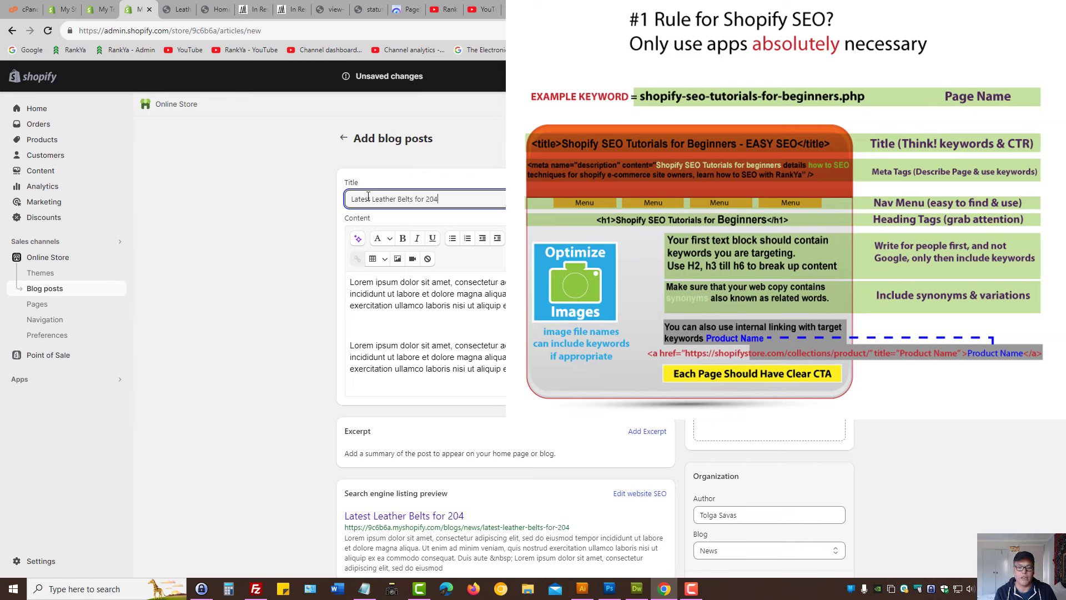
{"action": "type", "text": "4"}
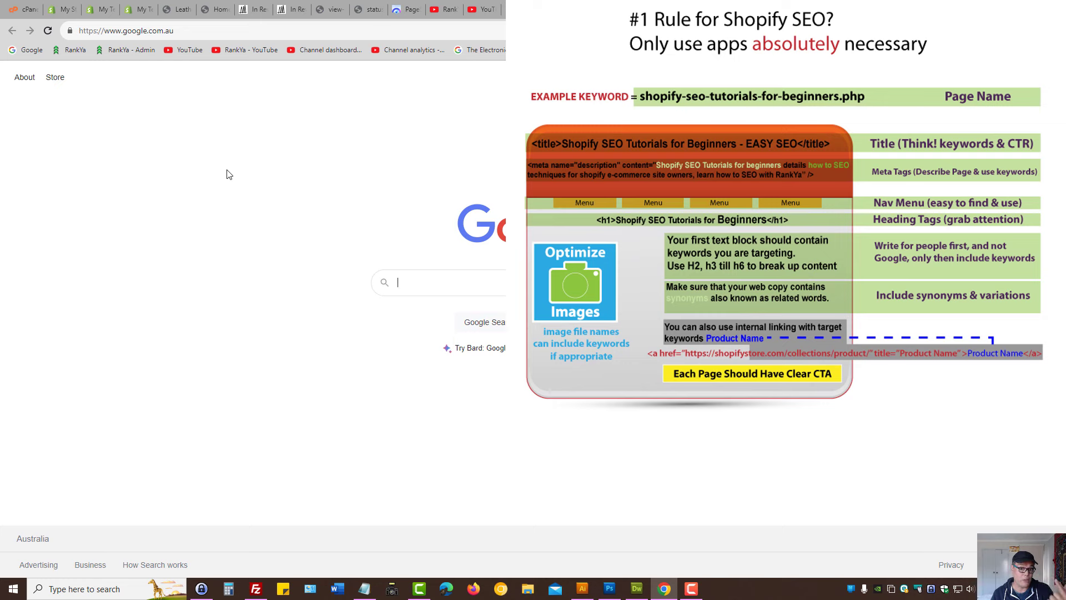
Step: Review the post title and place the cursor on the empty line between paragraphs
{"action": "left_click", "coordinate": [139, 9]}
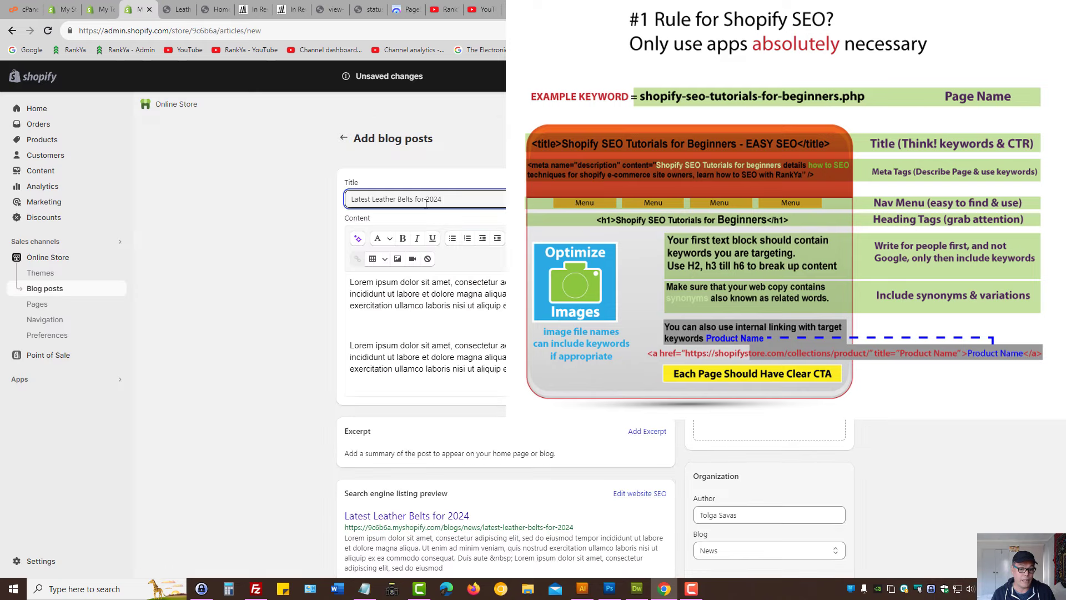
{"action": "triple_click", "coordinate": [455, 200]}
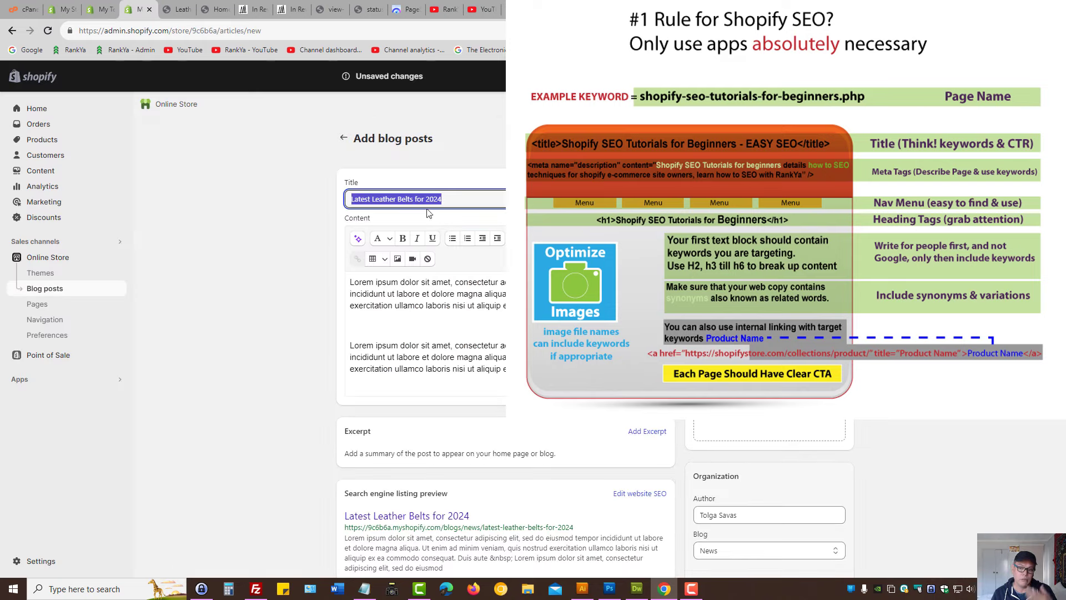
{"action": "left_click", "coordinate": [465, 202]}
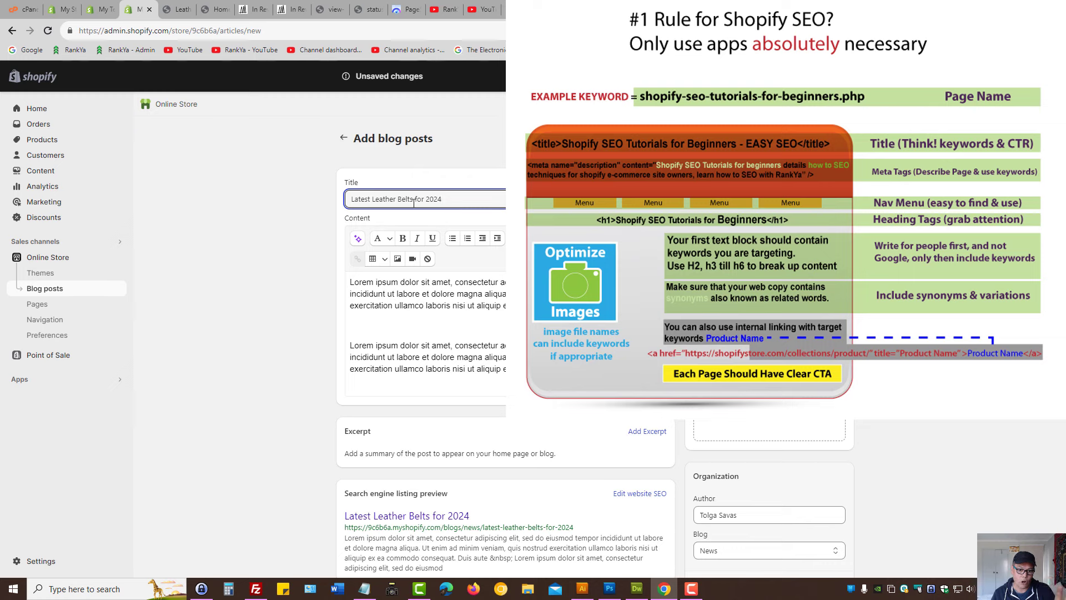
{"action": "left_click_drag", "start_coordinate": [428, 199], "coordinate": [483, 197]}
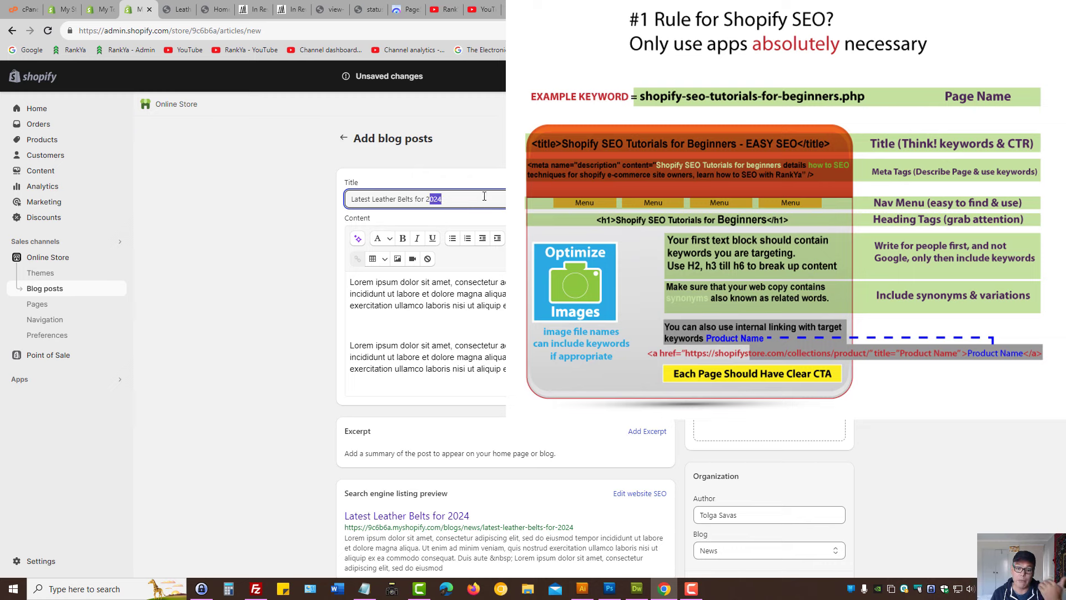
{"action": "left_click", "coordinate": [382, 322]}
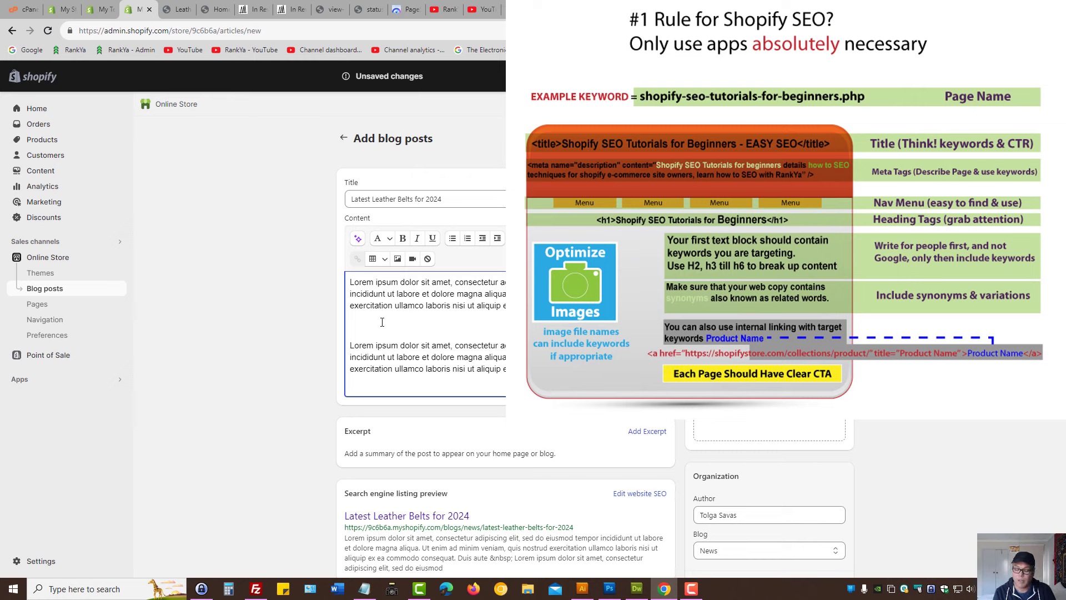
{"action": "type", "text": "Headin"}
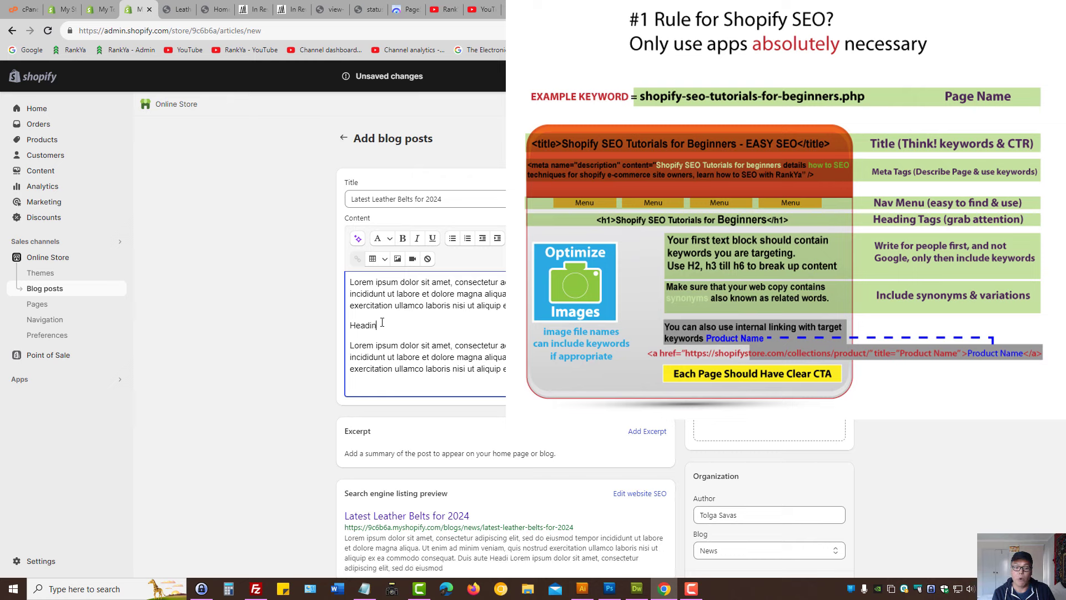
{"action": "type", "text": "g"}
Step: Select the typed word Heading and glance at the AI text rewrite options
{"action": "double_click", "coordinate": [365, 326]}
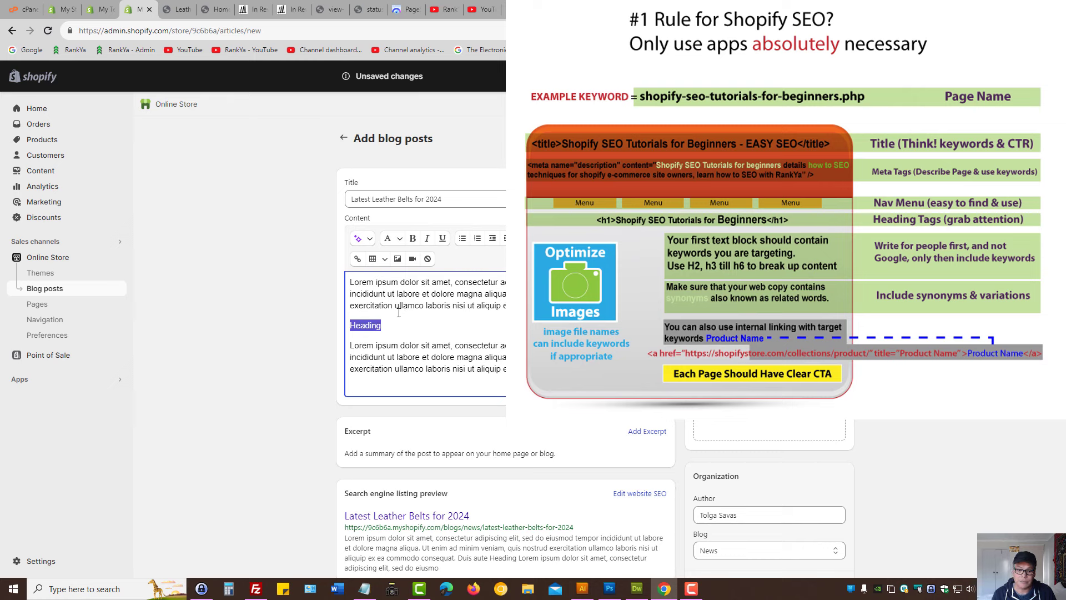
{"action": "left_click", "coordinate": [392, 238]}
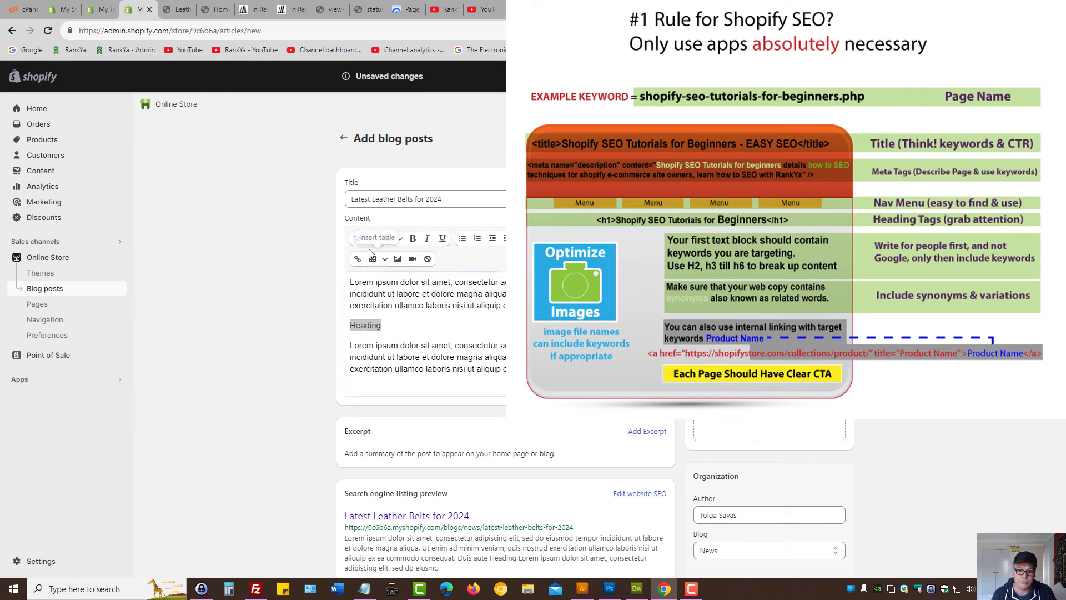
{"action": "left_click", "coordinate": [371, 241]}
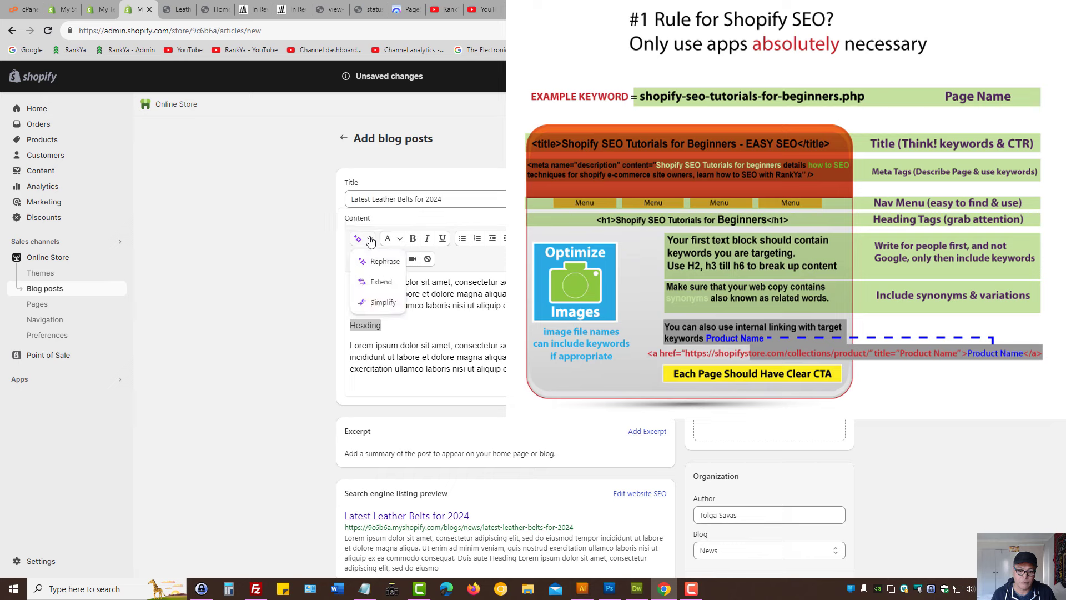
{"action": "left_click", "coordinate": [402, 340]}
{"action": "double_click", "coordinate": [364, 325]}
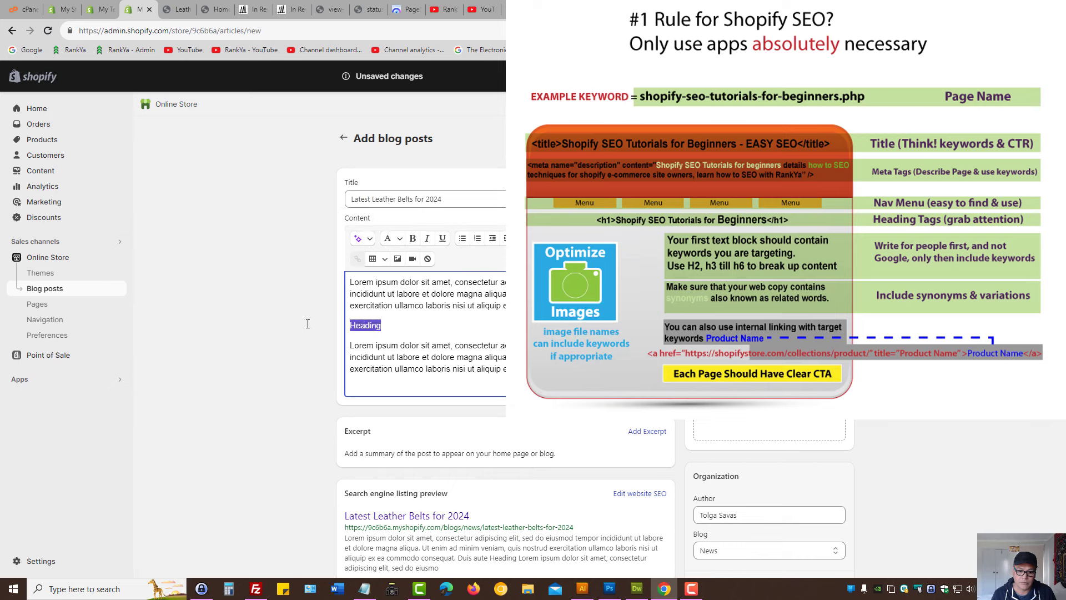
Step: In HTML view, change the <p> tags around Heading to <h2>
{"action": "left_click", "coordinate": [505, 238]}
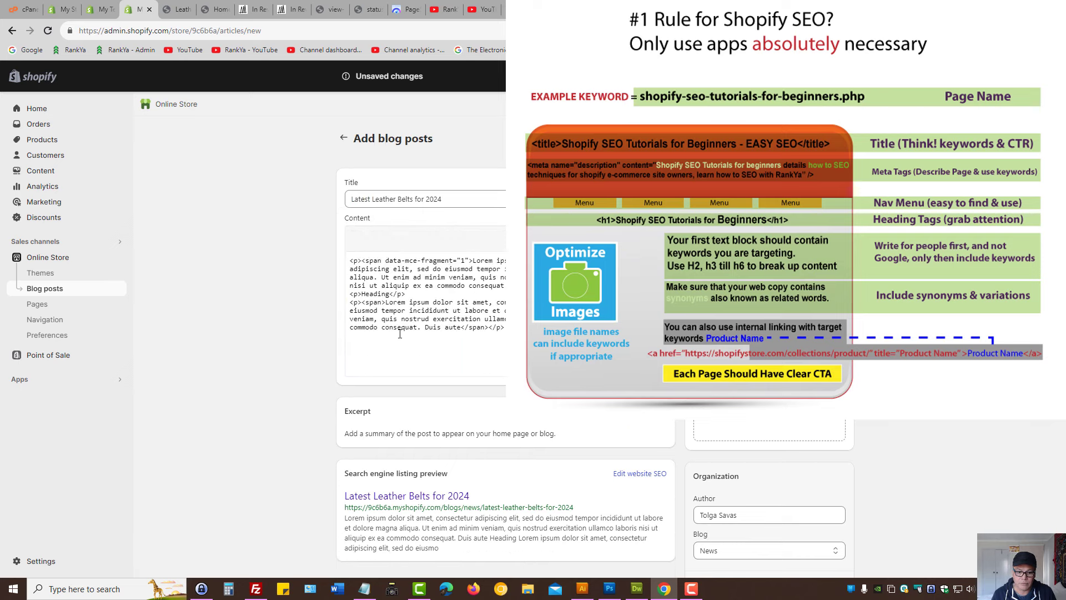
{"action": "double_click", "coordinate": [355, 293]}
{"action": "type", "text": "h2"}
{"action": "left_click", "coordinate": [406, 295]}
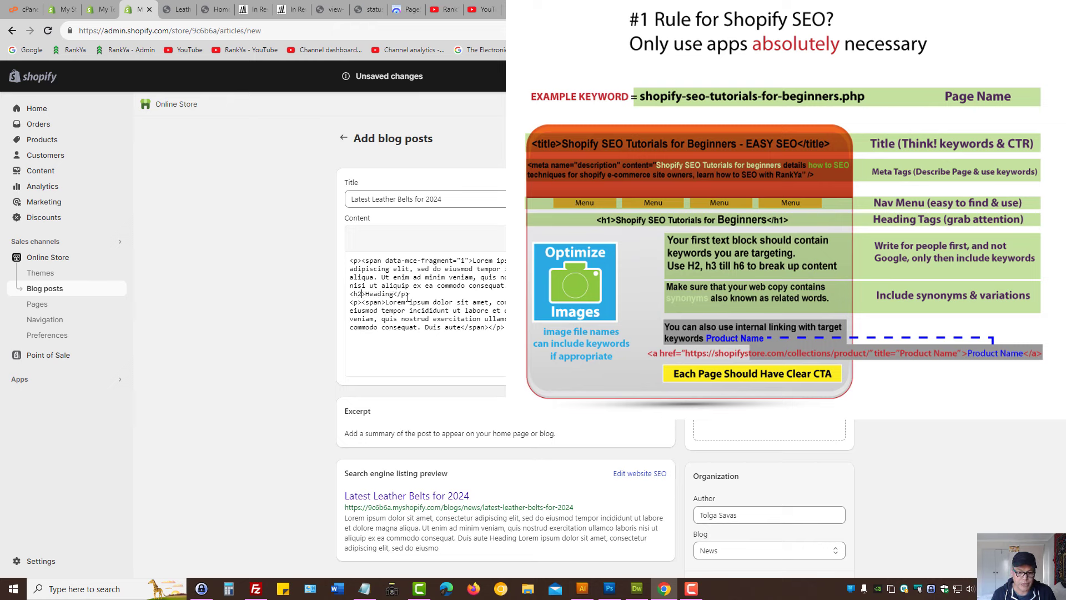
{"action": "double_click", "coordinate": [404, 295]}
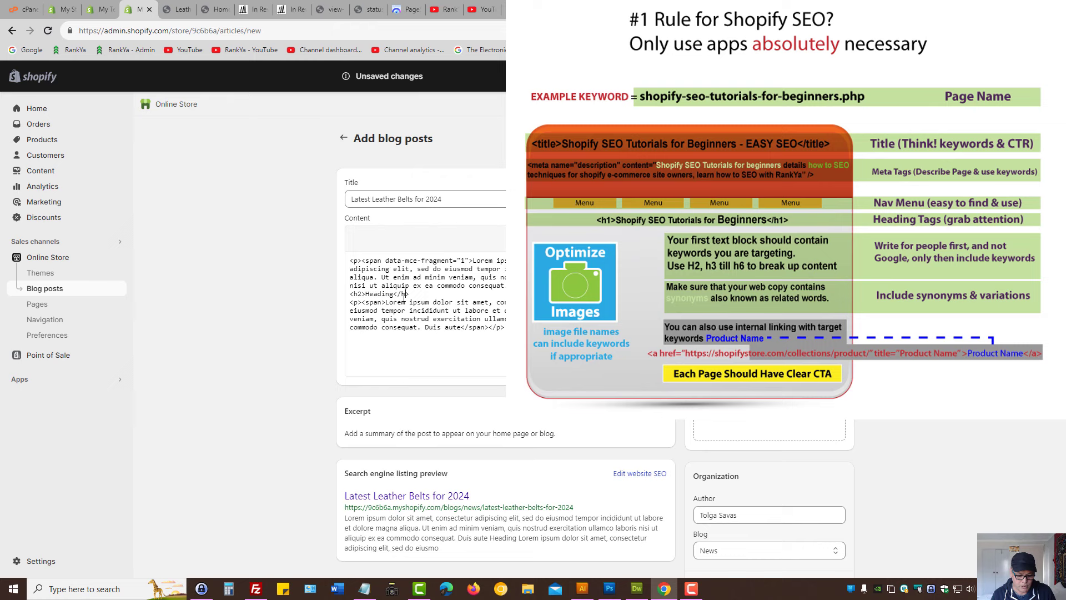
{"action": "type", "text": "h2"}
Step: Duplicate the heading and paragraph below, make the copy an h3, and return to formatted view
{"action": "left_click_drag", "start_coordinate": [413, 294], "coordinate": [320, 298]}
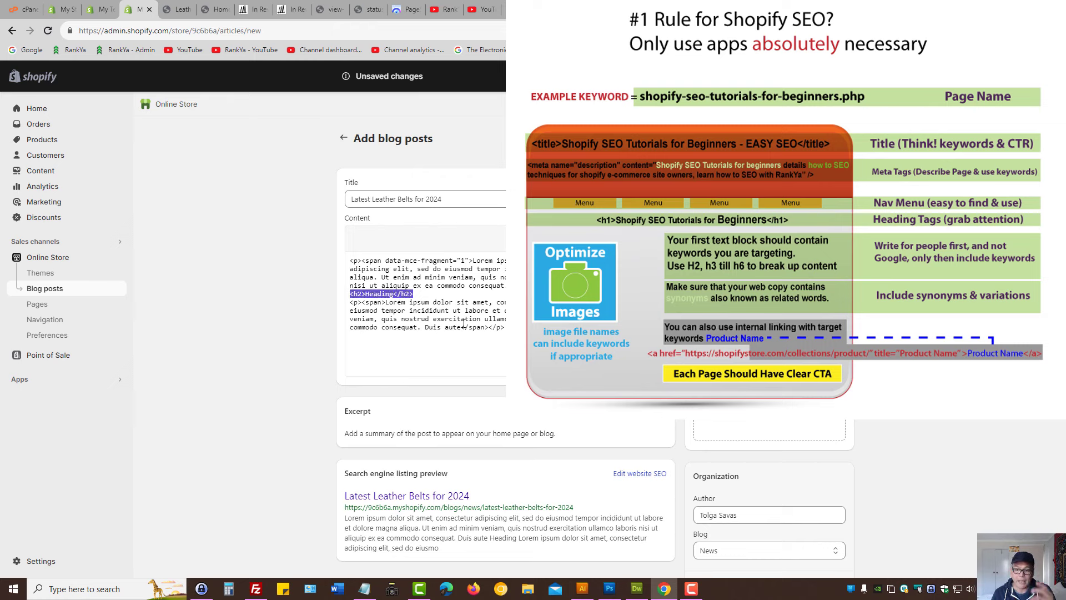
{"action": "left_click_drag", "start_coordinate": [504, 328], "coordinate": [322, 293]}
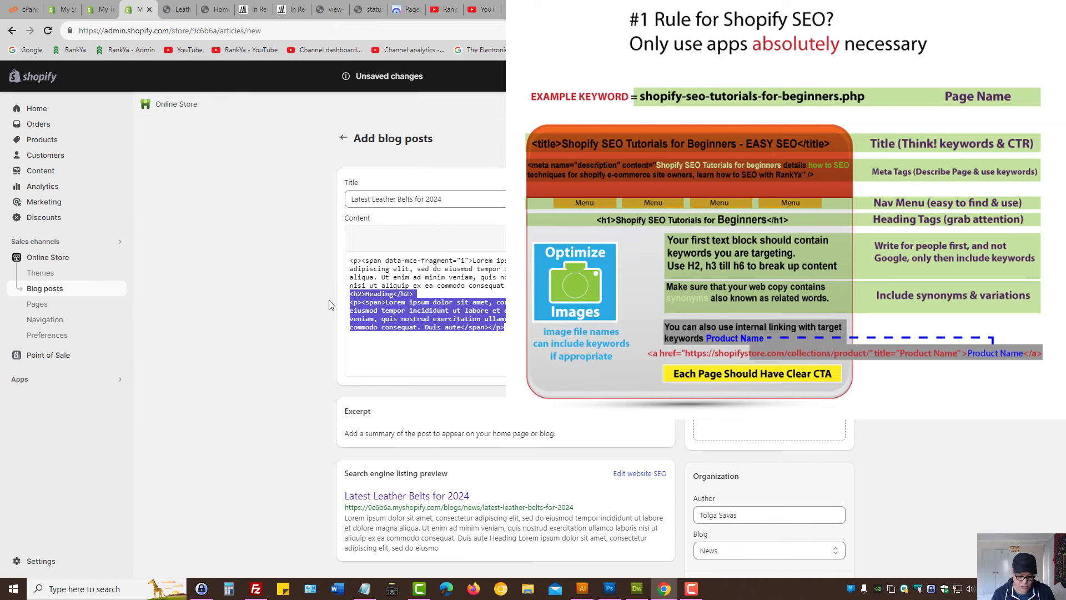
{"action": "left_click", "coordinate": [505, 326]}
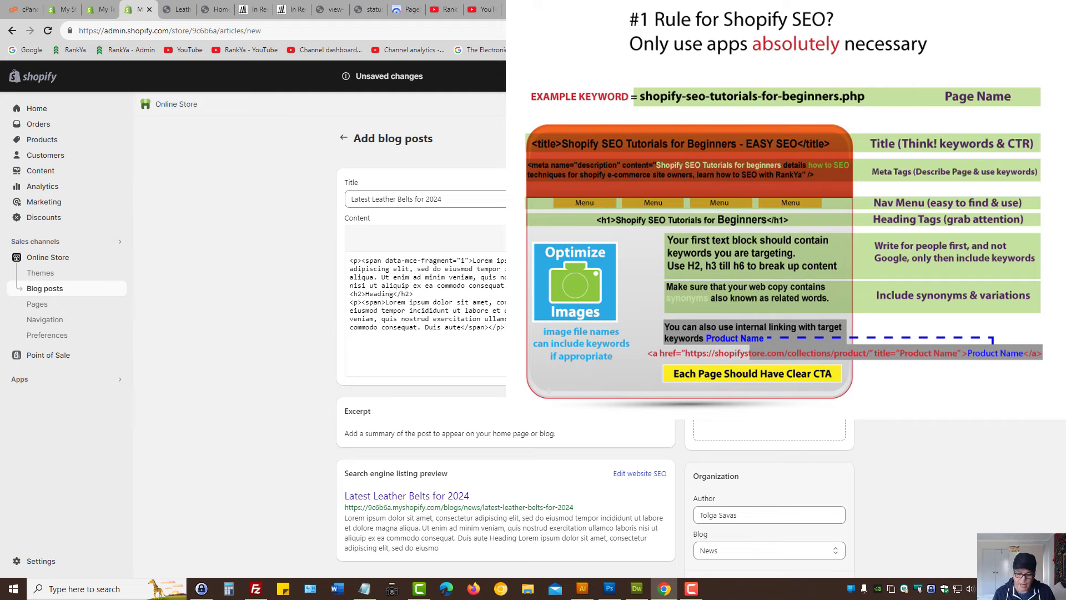
{"action": "key", "text": "ctrl+v"}
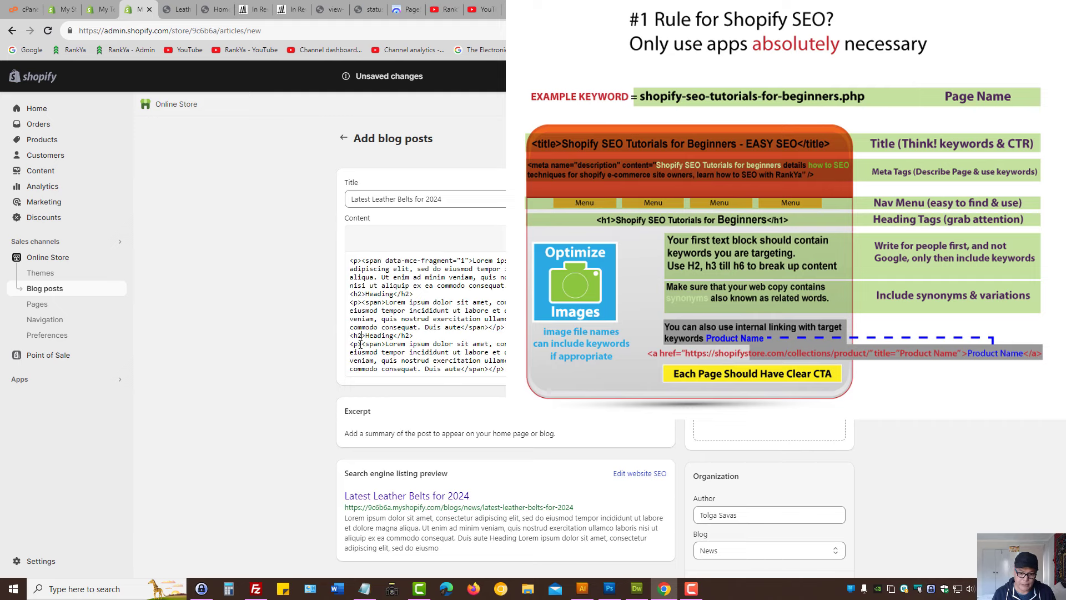
{"action": "type", "text": "3"}
{"action": "type", "text": "3"}
{"action": "key", "text": "BackSpace"}
{"action": "type", "text": "3"}
{"action": "left_click", "coordinate": [499, 238]}
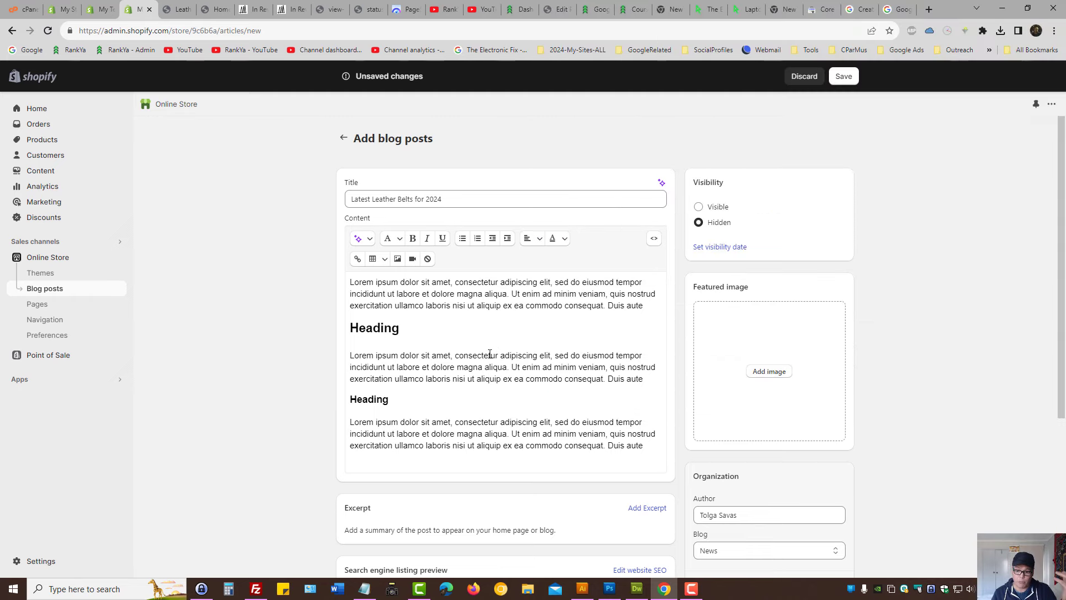
Step: Set placeholder_image_blue_color-3.jpg as the post's featured image
{"action": "left_click", "coordinate": [800, 373]}
{"action": "left_click", "coordinate": [721, 412]}
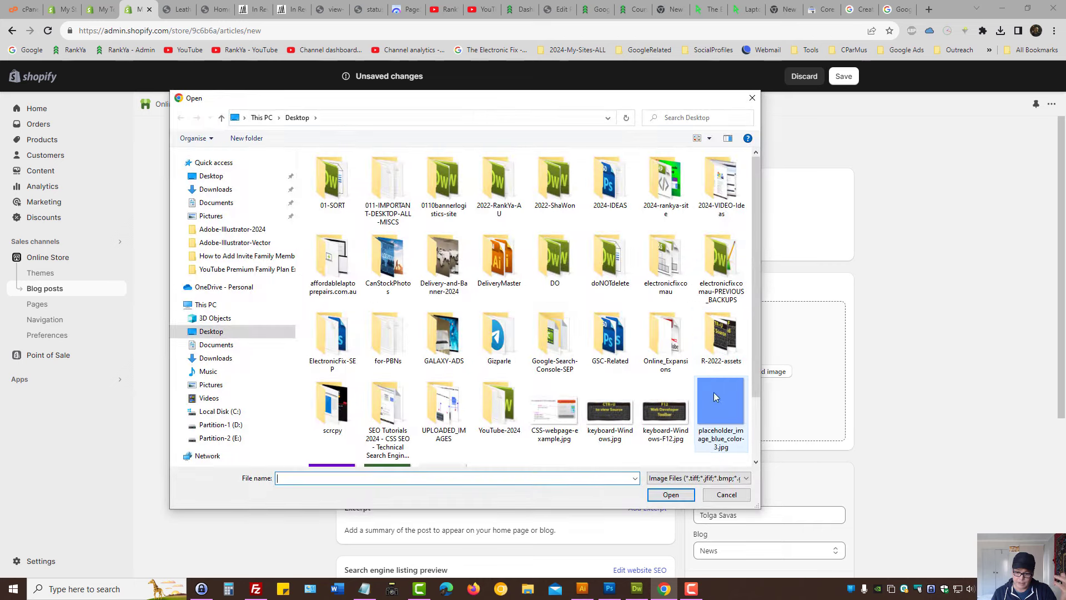
{"action": "left_click", "coordinate": [671, 495]}
{"action": "left_click", "coordinate": [441, 10]}
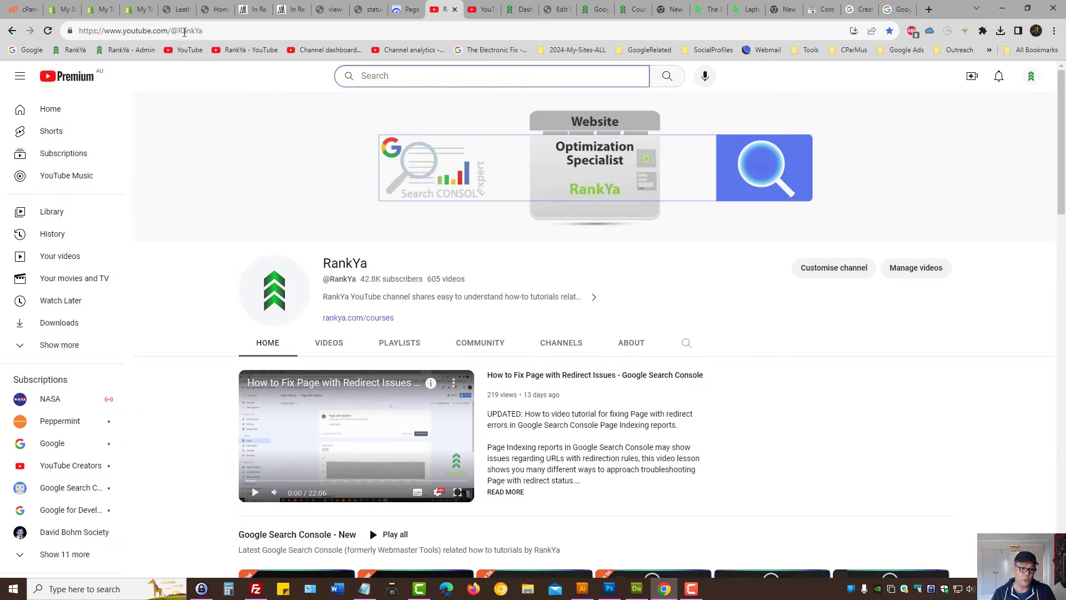
{"action": "left_click", "coordinate": [145, 6]}
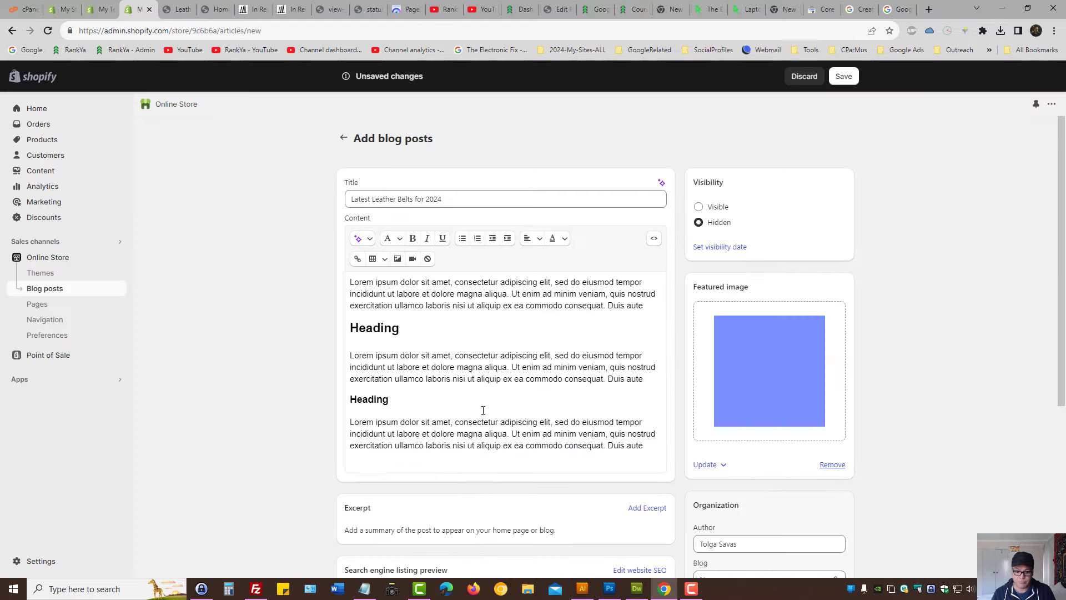
{"action": "scroll", "coordinate": [472, 417], "scroll_direction": "down", "scroll_amount": 5}
Step: Copy the post title into the SEO page title of the search engine listing
{"action": "left_click", "coordinate": [639, 311]}
{"action": "left_click", "coordinate": [385, 425]}
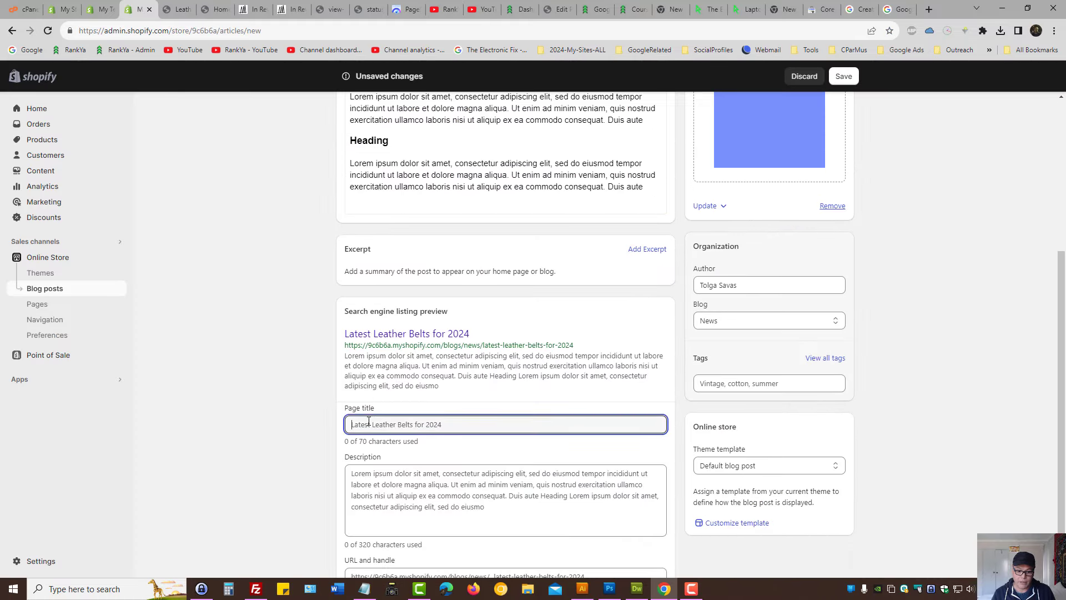
{"action": "scroll", "coordinate": [466, 333], "scroll_direction": "up", "scroll_amount": 5}
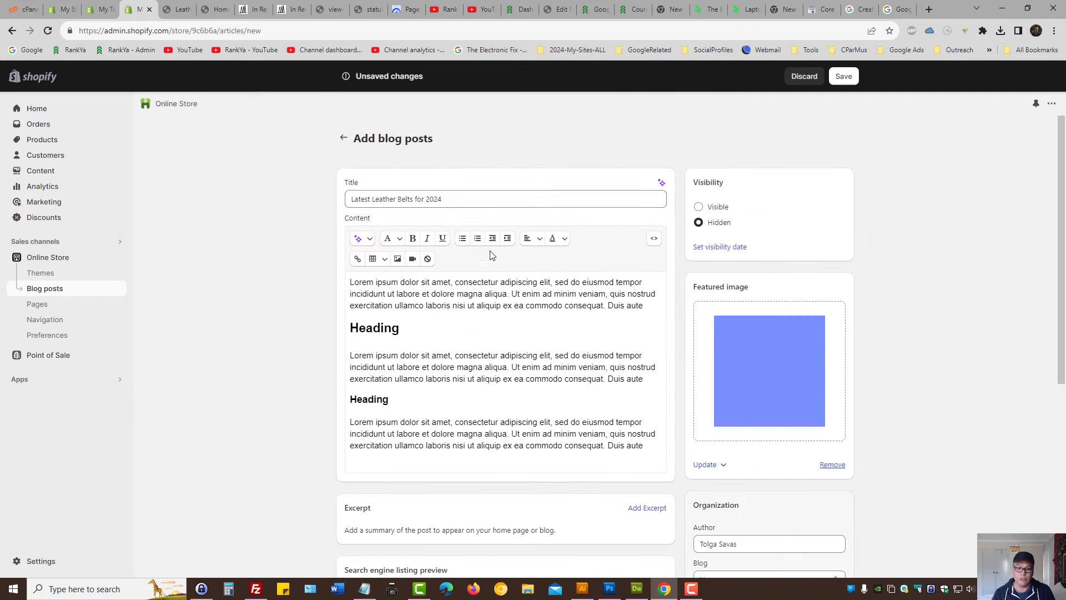
{"action": "double_click", "coordinate": [406, 200]}
{"action": "key", "text": "ctrl+c"}
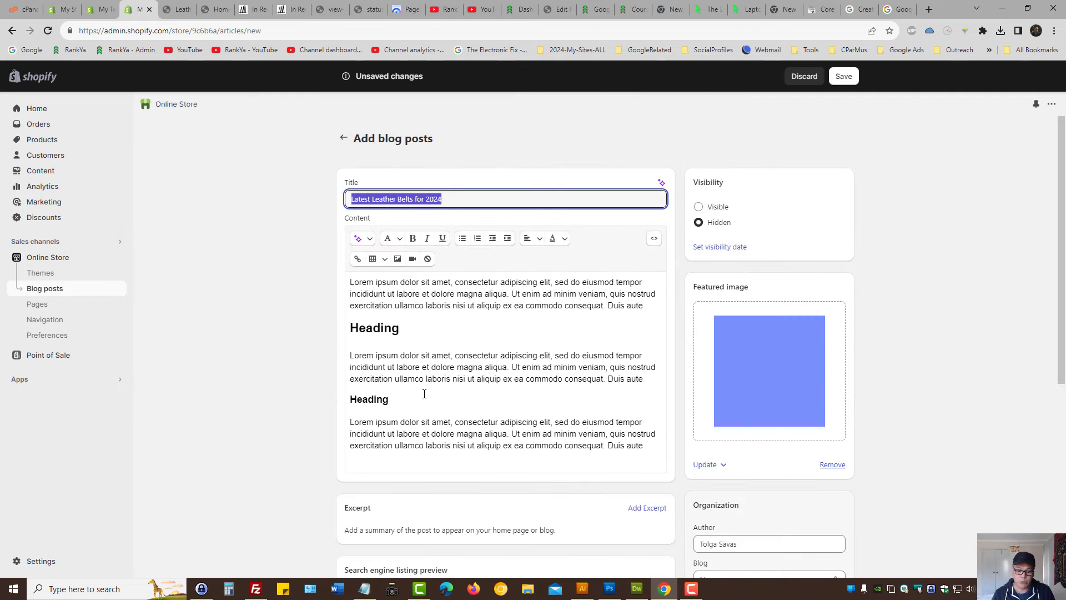
{"action": "scroll", "coordinate": [458, 238], "scroll_direction": "down", "scroll_amount": 5}
{"action": "left_click", "coordinate": [434, 365]}
{"action": "key", "text": "ctrl+v"}
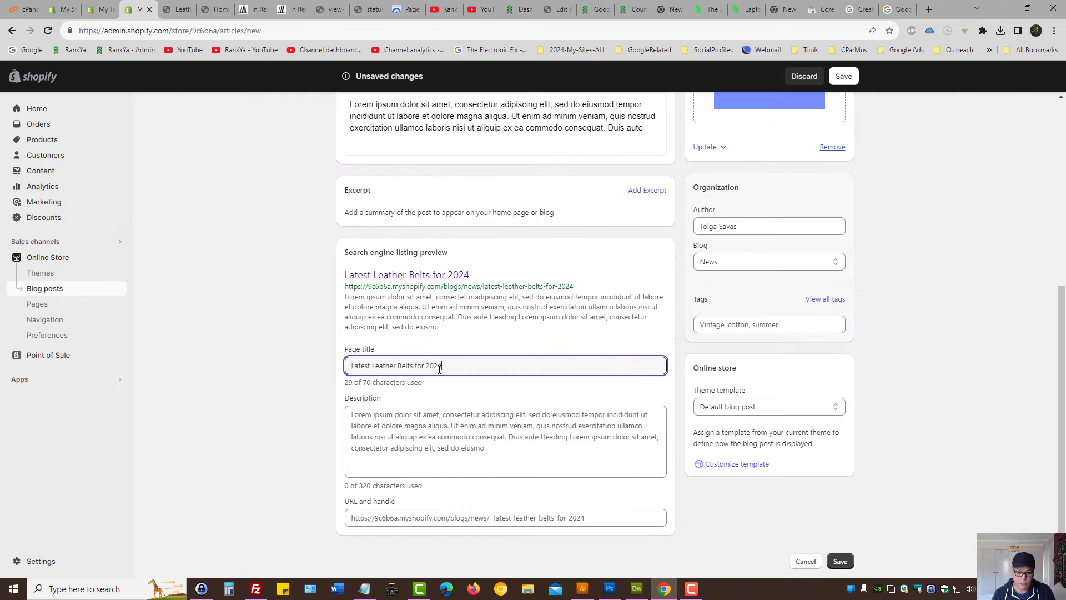
Step: Replace the SEO description with the post title as a starting point
{"action": "left_click", "coordinate": [443, 413]}
{"action": "type", "text": "Lorem ipsum dolor sit amet, consectetur adipiscing elit, sed do eiusmod tempor incididunt ut labore et dolore magna aliqua. Ut enim ad minim veniam, quis nostrud exercitation ullamco laboris nisi ut aliquip ex ea commodo consequat. Duis aute Heading Lorem ipsum dolor sit amet, consectetur adipiscing elit, sed do eiusmo"}
{"action": "key", "text": "ctrl+a"}
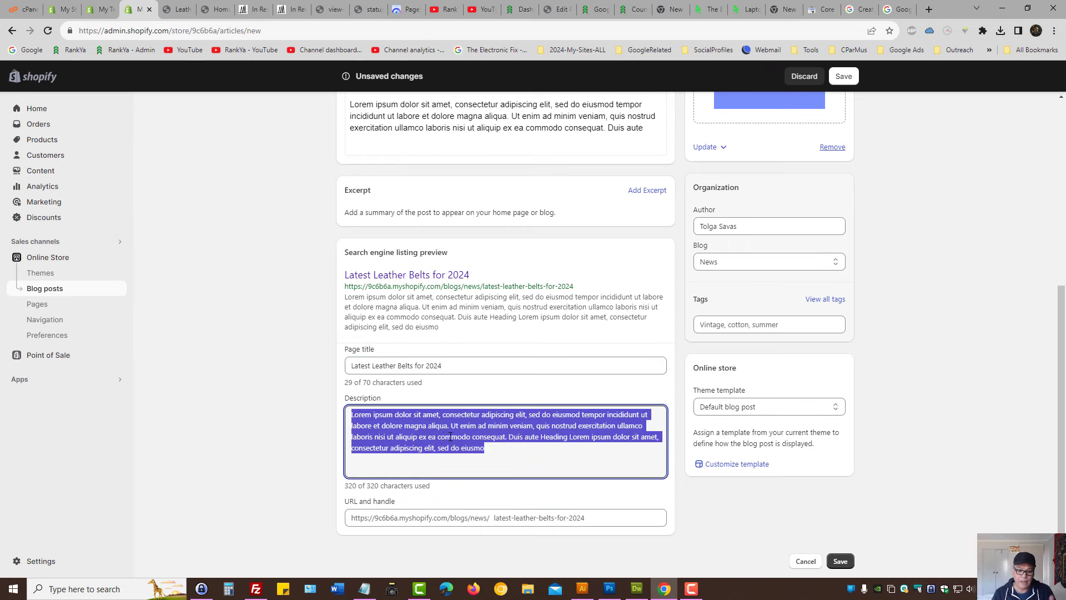
{"action": "left_click", "coordinate": [454, 437]}
{"action": "left_click_drag", "start_coordinate": [498, 450], "coordinate": [450, 426]}
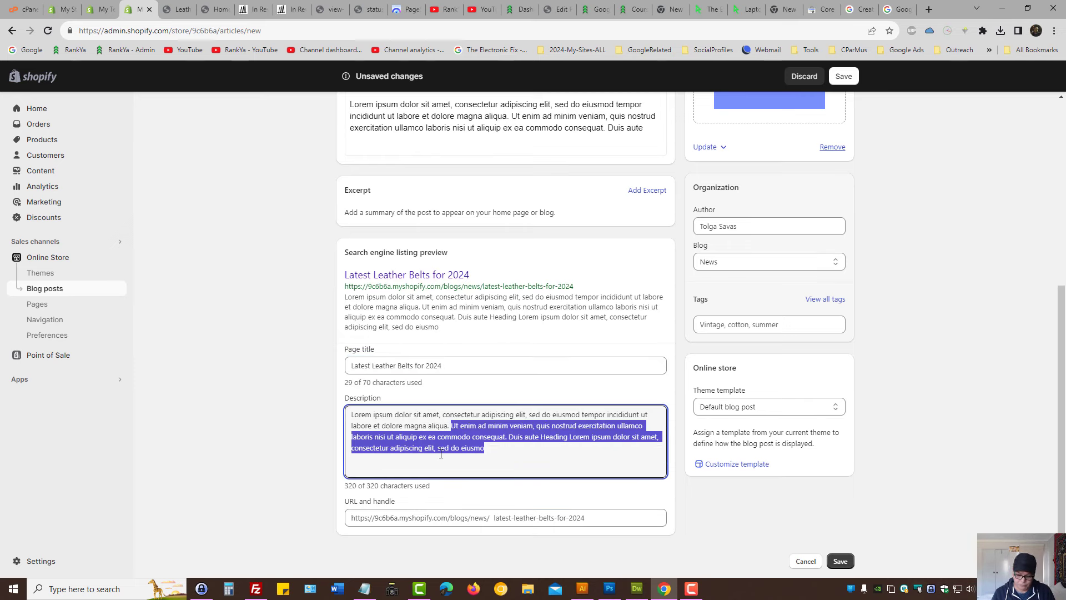
{"action": "key", "text": "BackSpace"}
{"action": "key", "text": "ctrl+a"}
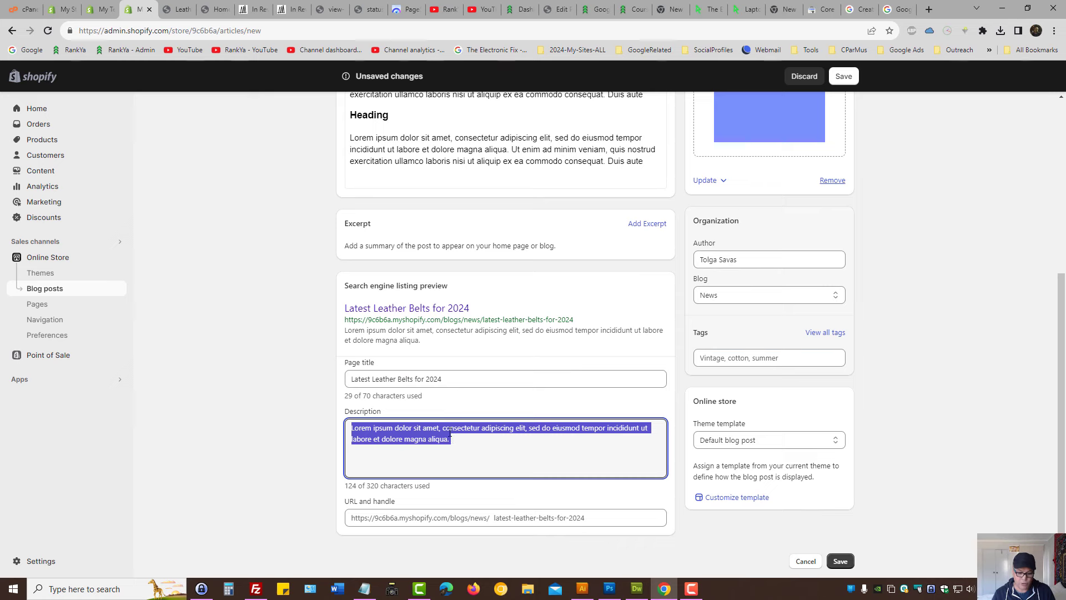
{"action": "key", "text": "ctrl+v"}
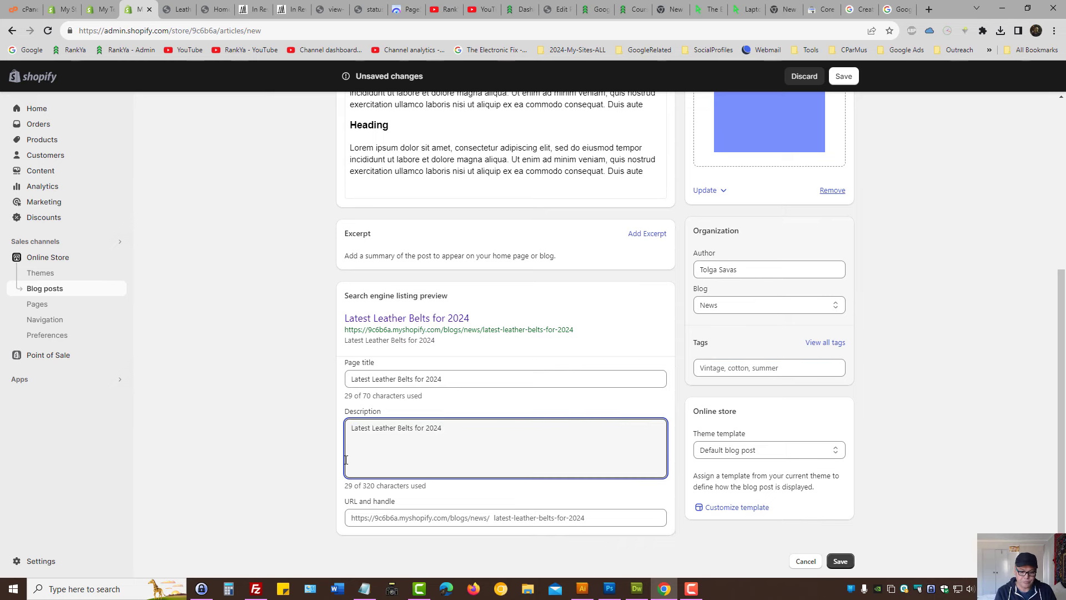
{"action": "type", "text": "Latest "}
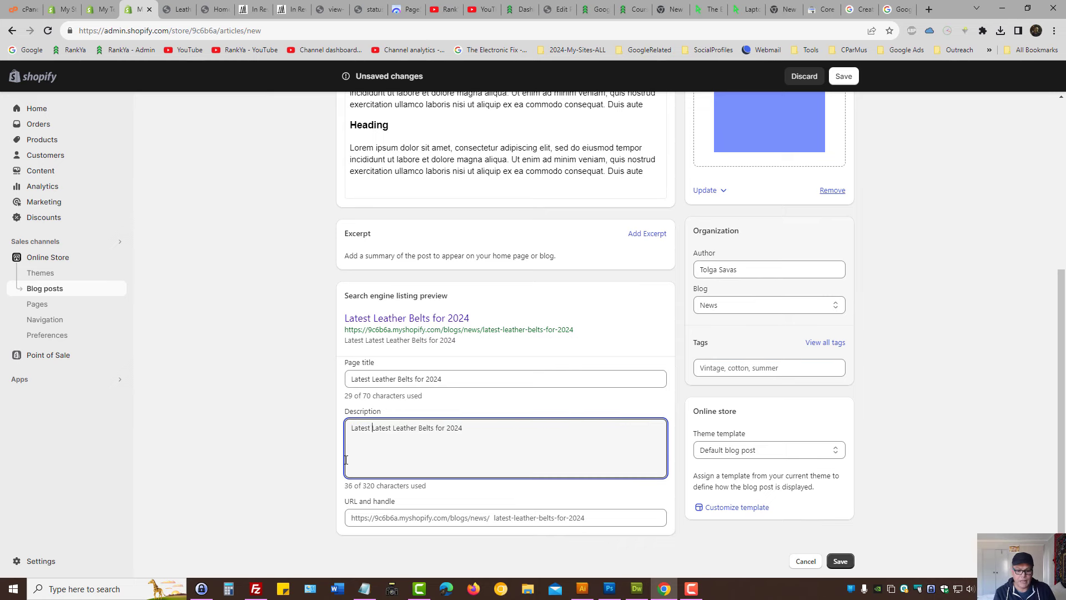
{"action": "type", "text": "fashion "}
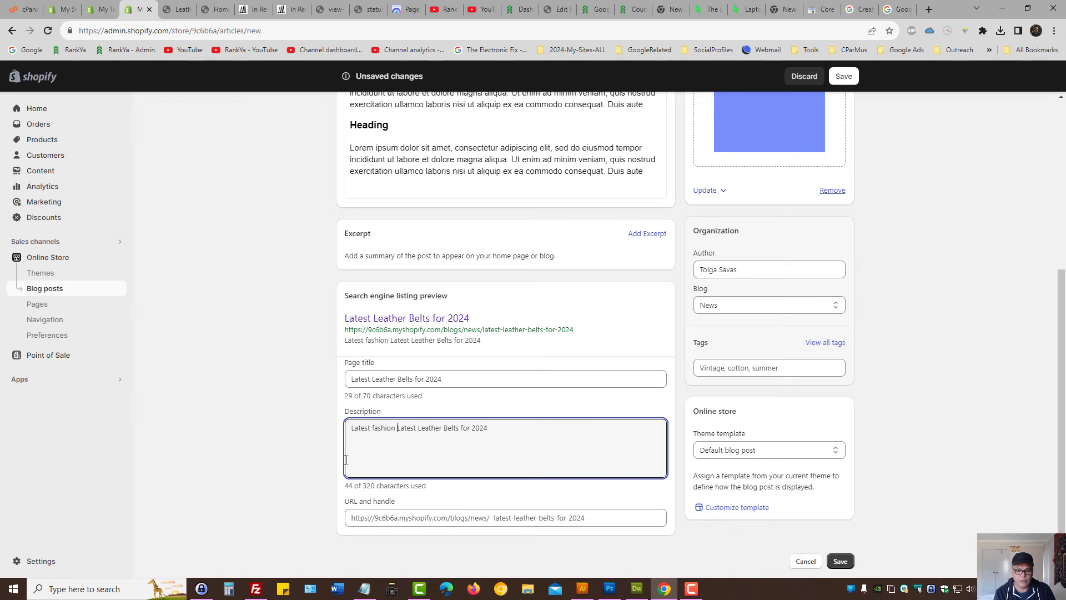
{"action": "type", "text": "leather be"}
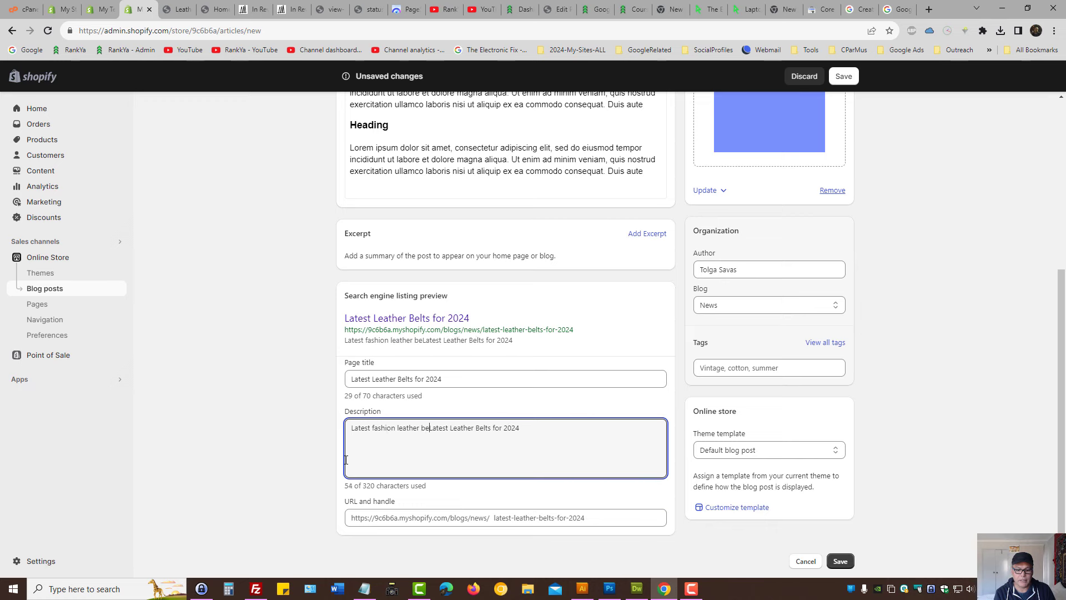
{"action": "type", "text": "ltsLatest"}
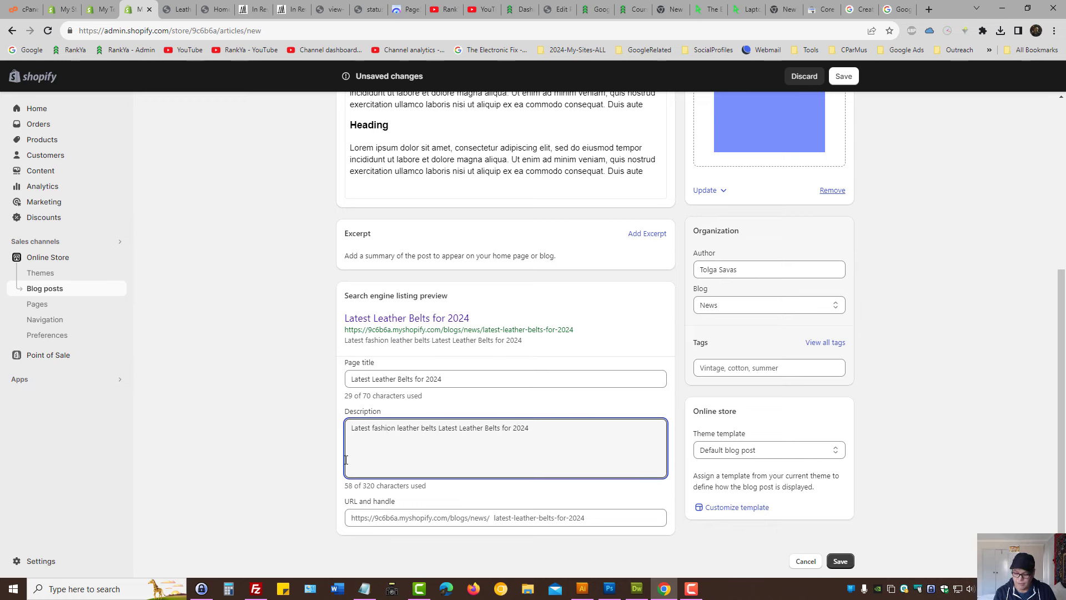
Step: Edit it into the keyword-rich meta description about secure shopping and same day shipping
{"action": "key", "text": "Delete"}
{"action": "key", "text": "Delete"}
{"action": "key", "text": "Delete"}
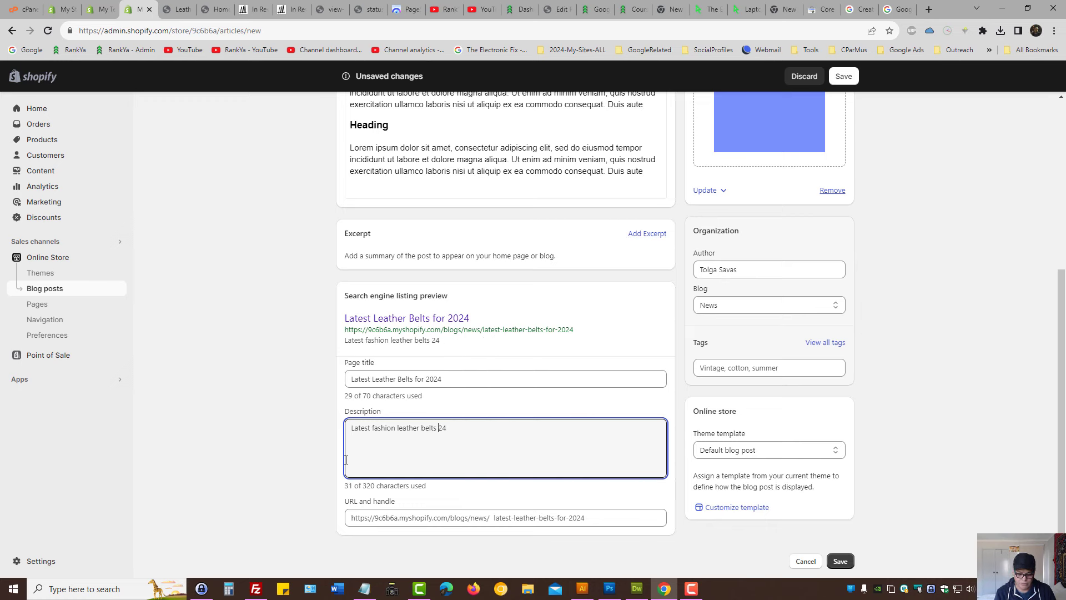
{"action": "type", "text": "for 2"}
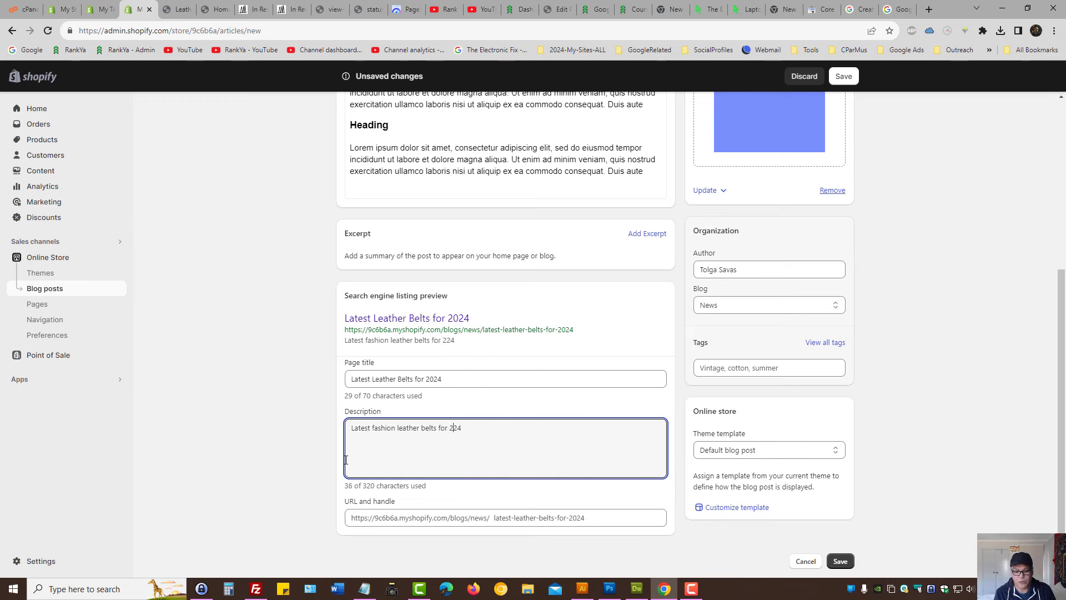
{"action": "type", "text": "0"}
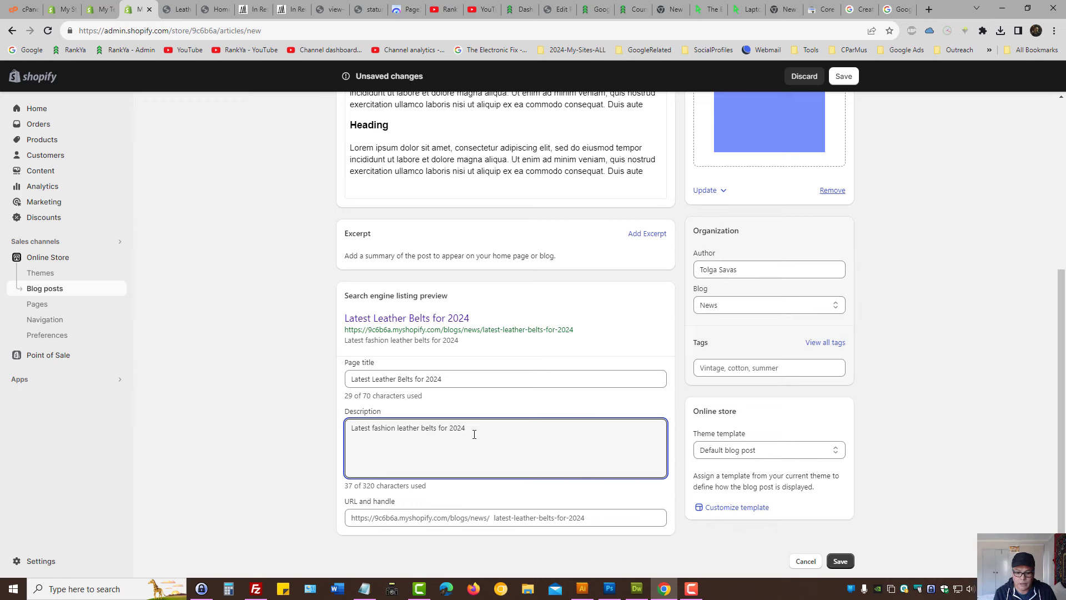
{"action": "type", "text": "bu"}
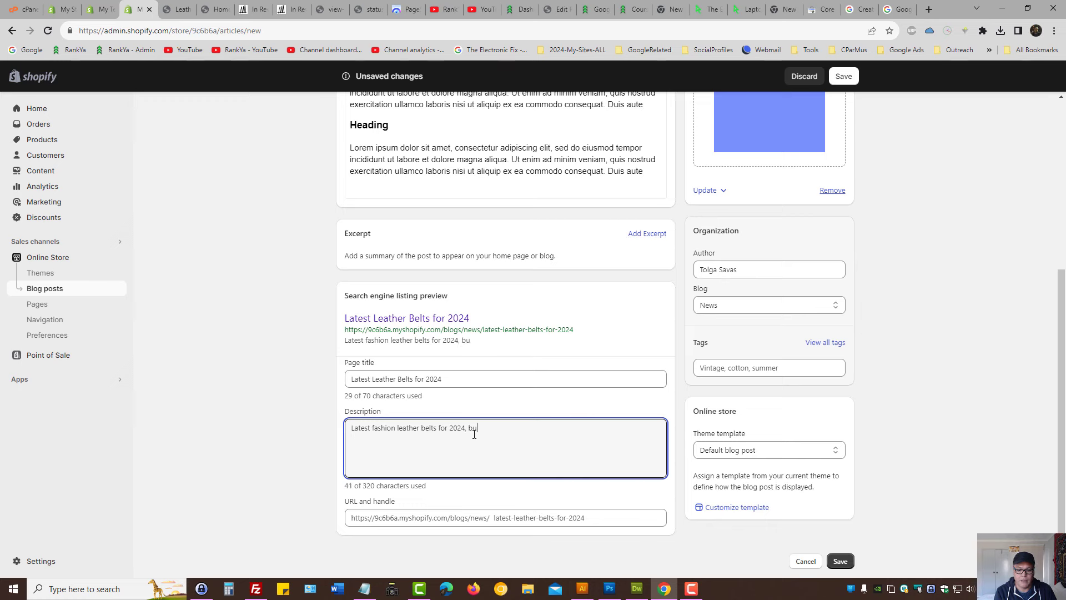
{"action": "type", "text": "y leath"}
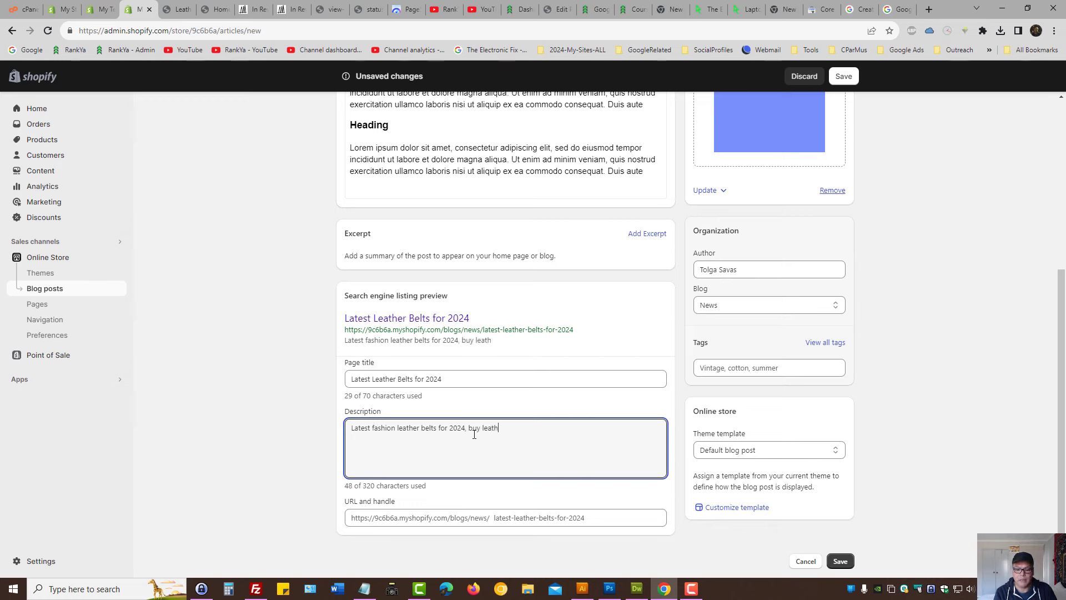
{"action": "type", "text": "er bea"}
{"action": "key", "text": "BackSpace"}
{"action": "type", "text": "lts onli"}
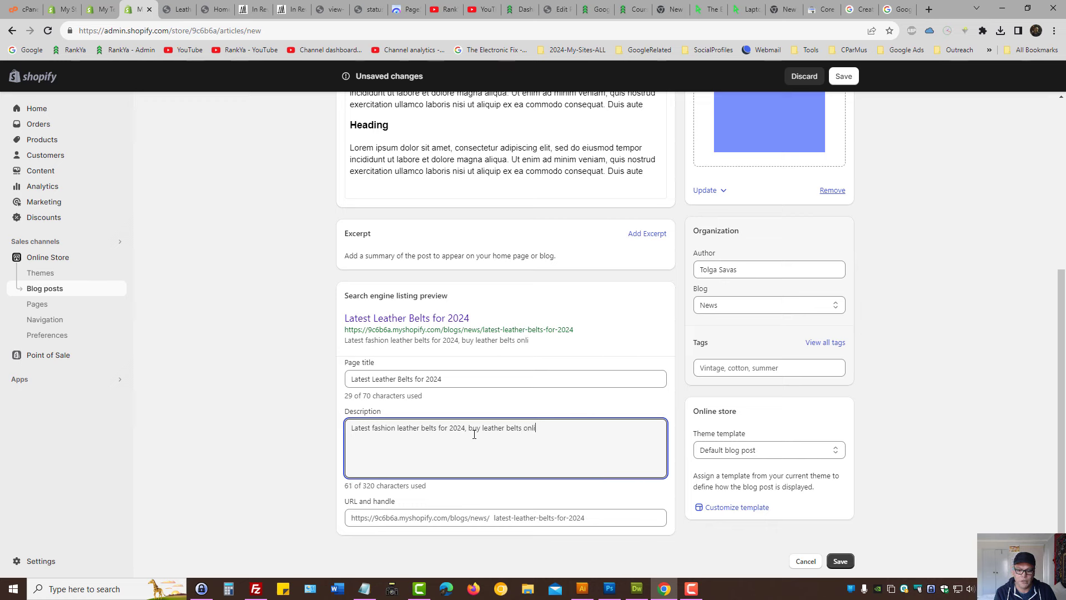
{"action": "type", "text": "ne se"}
{"action": "type", "text": "cure s"}
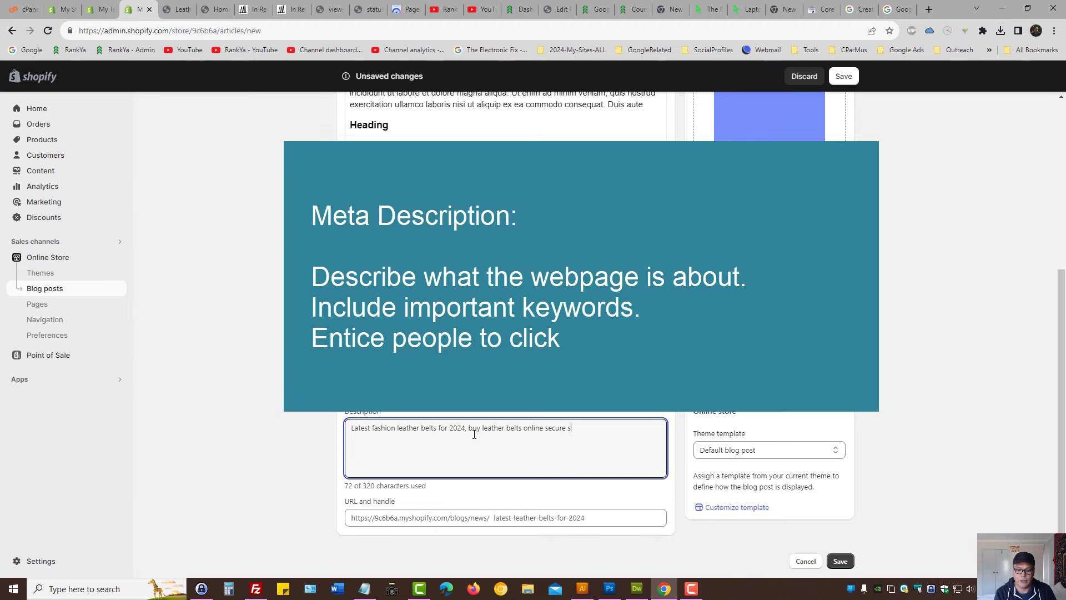
{"action": "type", "text": "hopping s"}
{"action": "type", "text": "ame s"}
{"action": "type", "text": "day"}
{"action": "type", "text": " sh"}
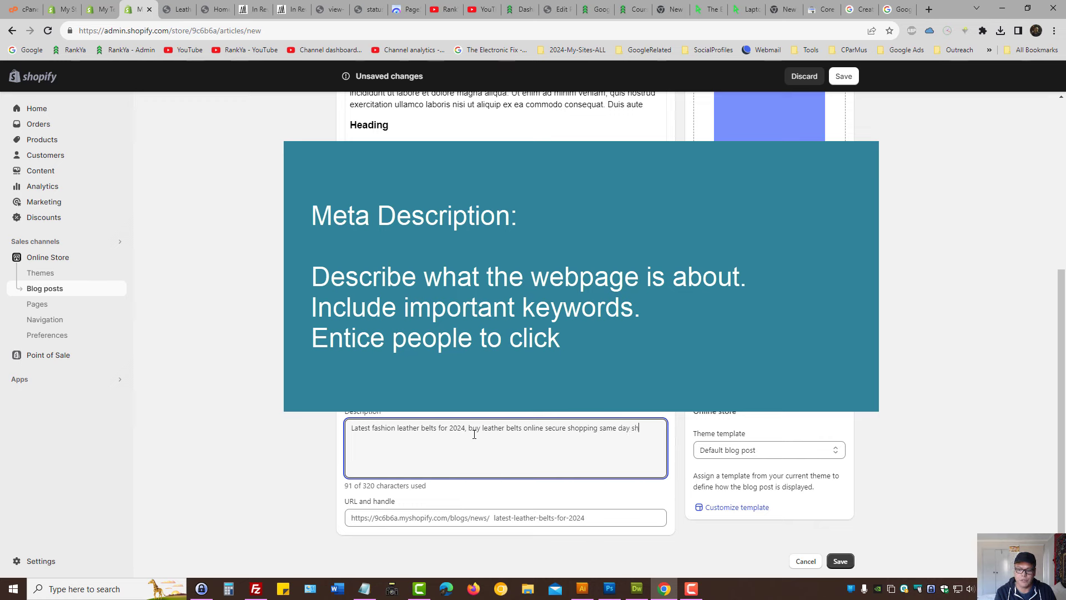
{"action": "type", "text": "ipping av"}
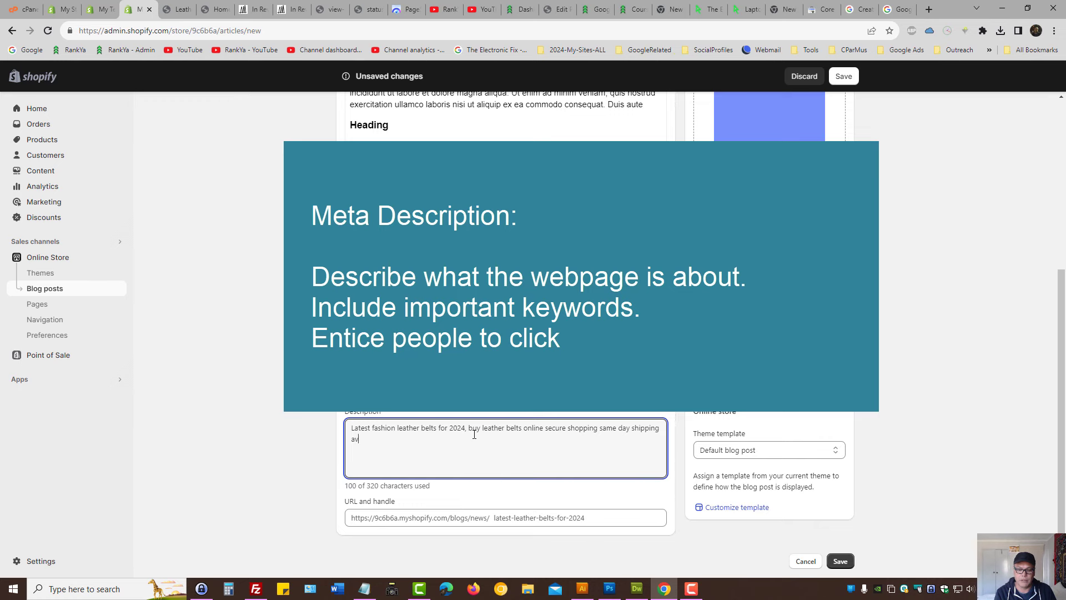
{"action": "type", "text": "ailable."}
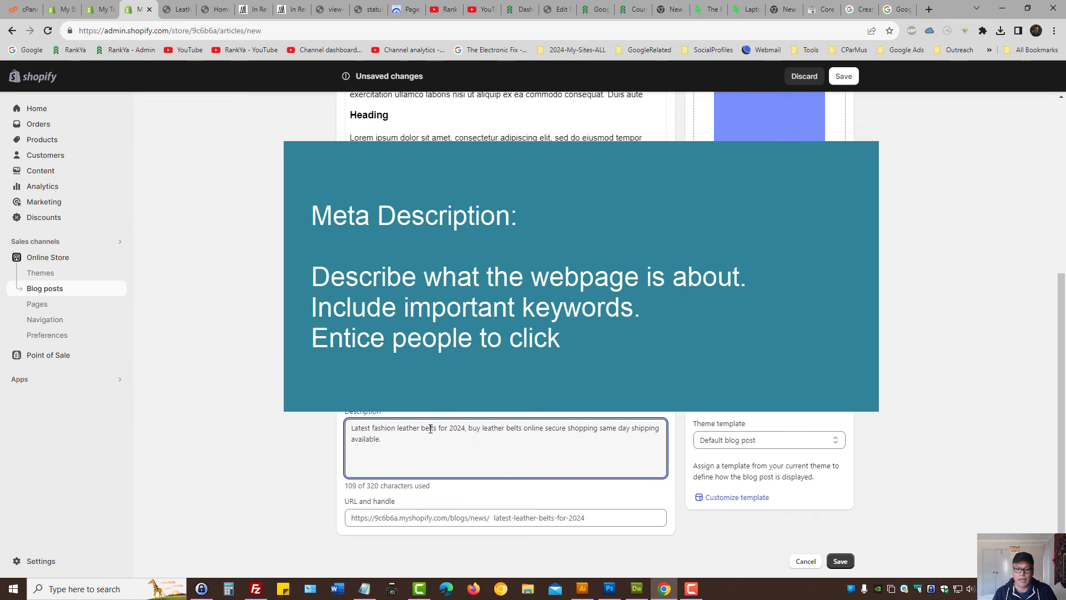
Step: Review the SEO description text, then switch to the Google homepage browser tab
{"action": "left_click_drag", "start_coordinate": [433, 428], "coordinate": [325, 434]}
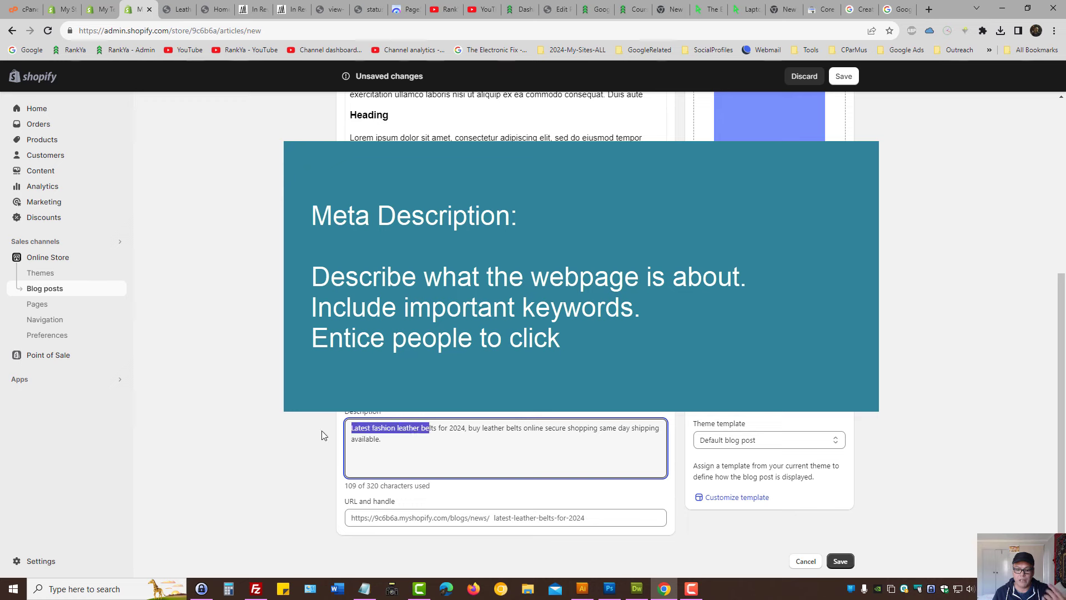
{"action": "left_click", "coordinate": [421, 447]}
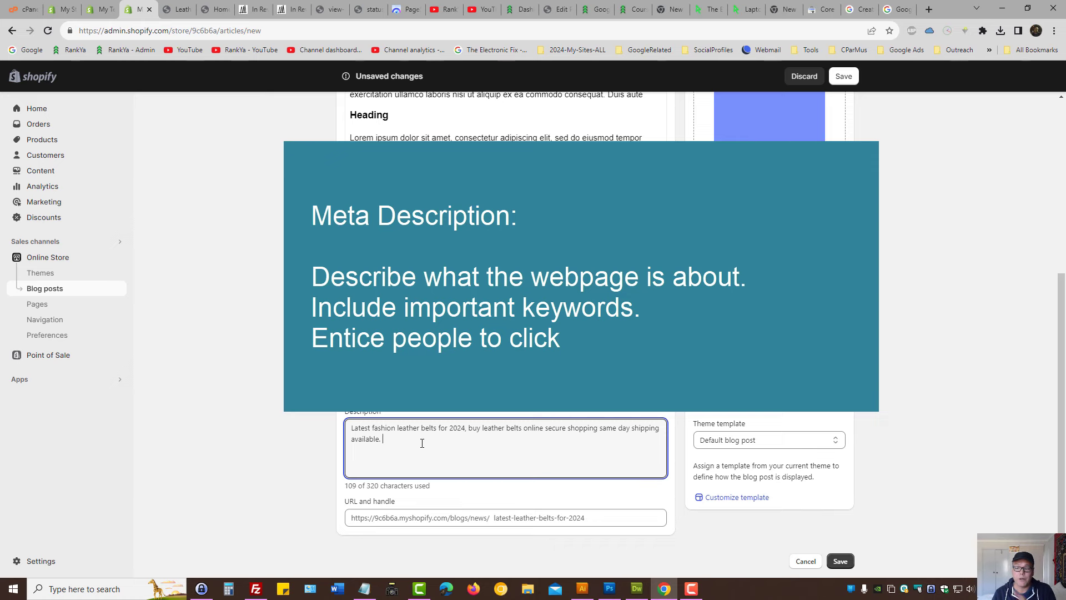
{"action": "left_click_drag", "start_coordinate": [421, 442], "coordinate": [330, 422]}
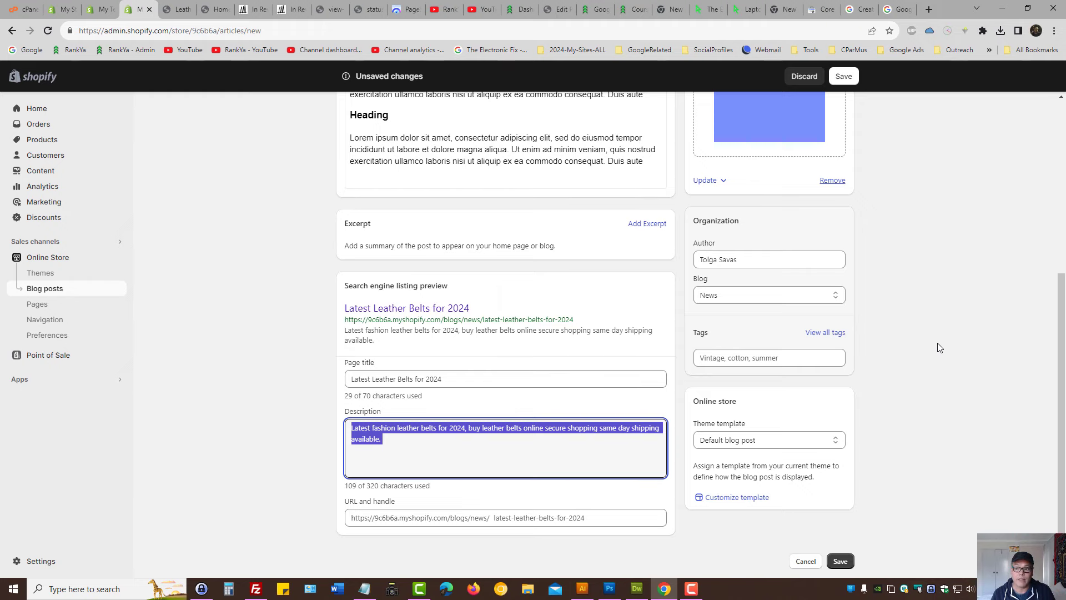
{"action": "left_click", "coordinate": [913, 9]}
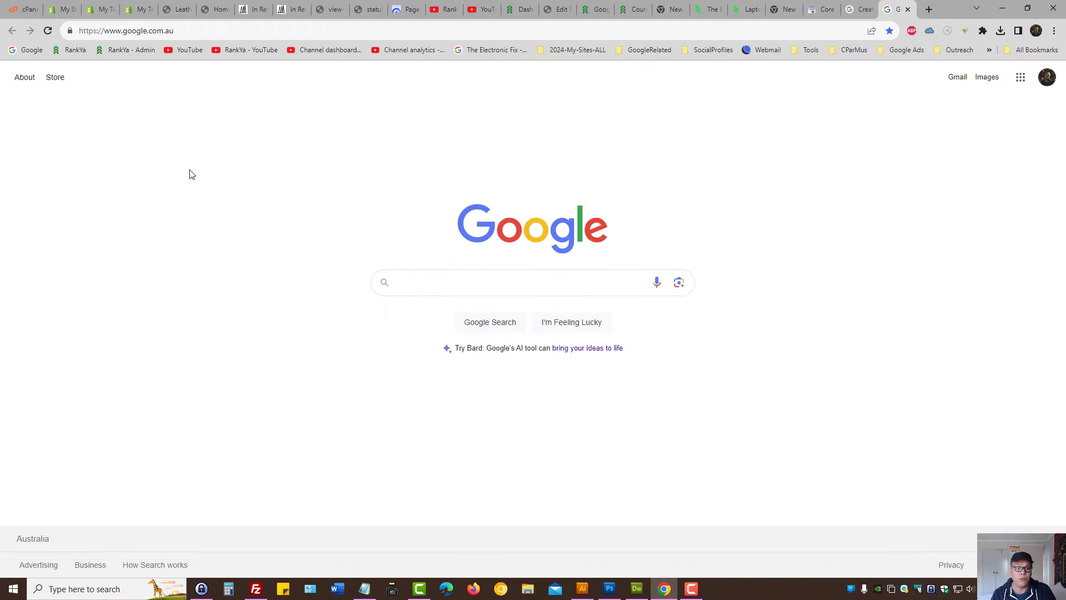
{"action": "scroll", "coordinate": [490, 303], "scroll_direction": "up", "scroll_amount": 5}
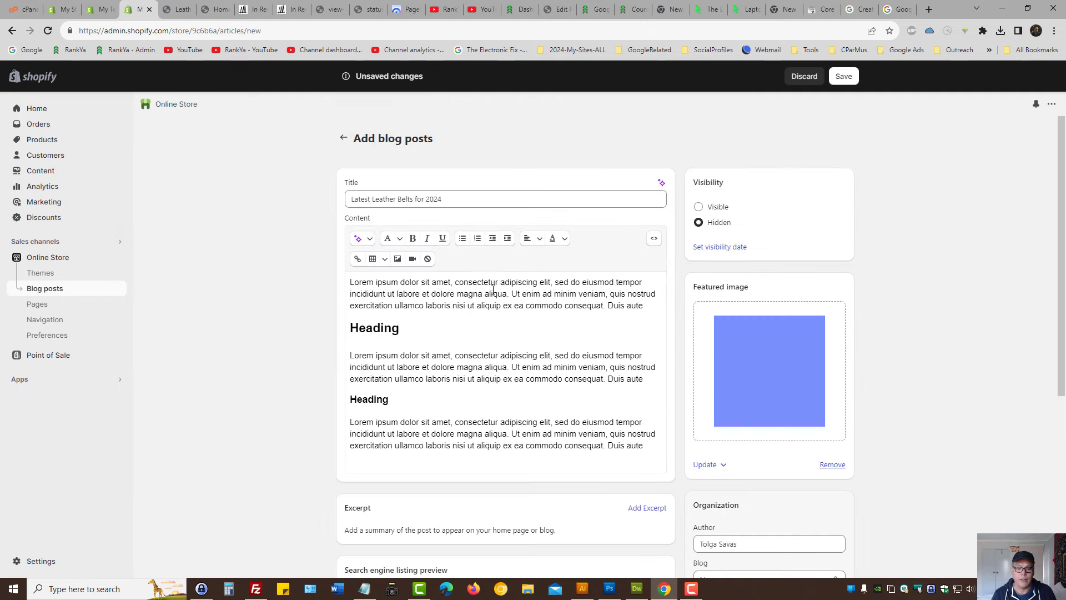
{"action": "scroll", "coordinate": [490, 304], "scroll_direction": "down", "scroll_amount": 5}
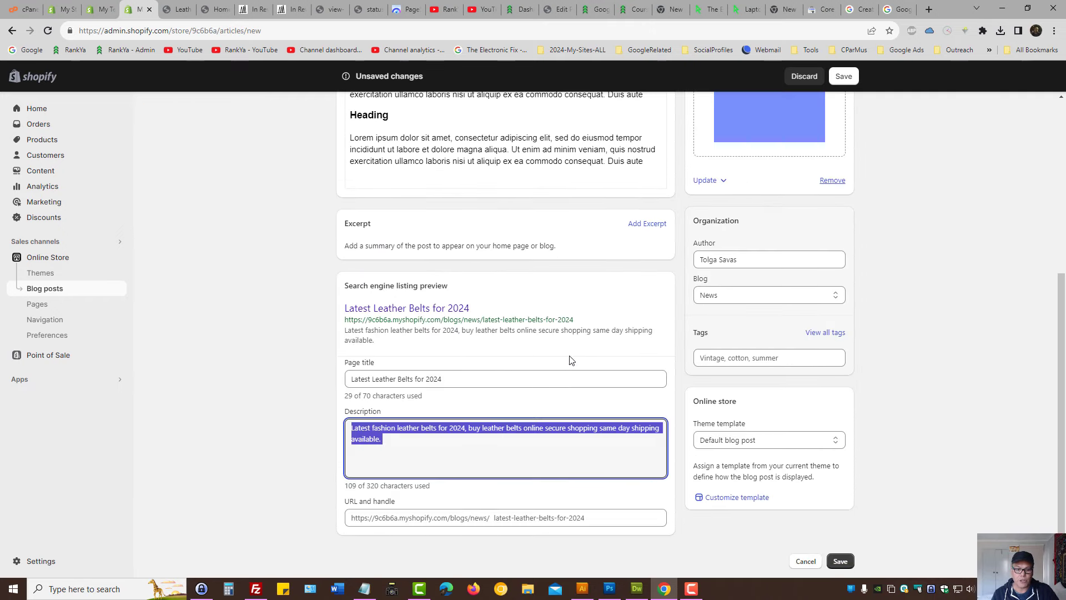
{"action": "scroll", "coordinate": [570, 361], "scroll_direction": "up", "scroll_amount": 5}
Step: Review the body paragraphs and select the words 'adipiscing elit' as candidate link text
{"action": "triple_click", "coordinate": [395, 304]}
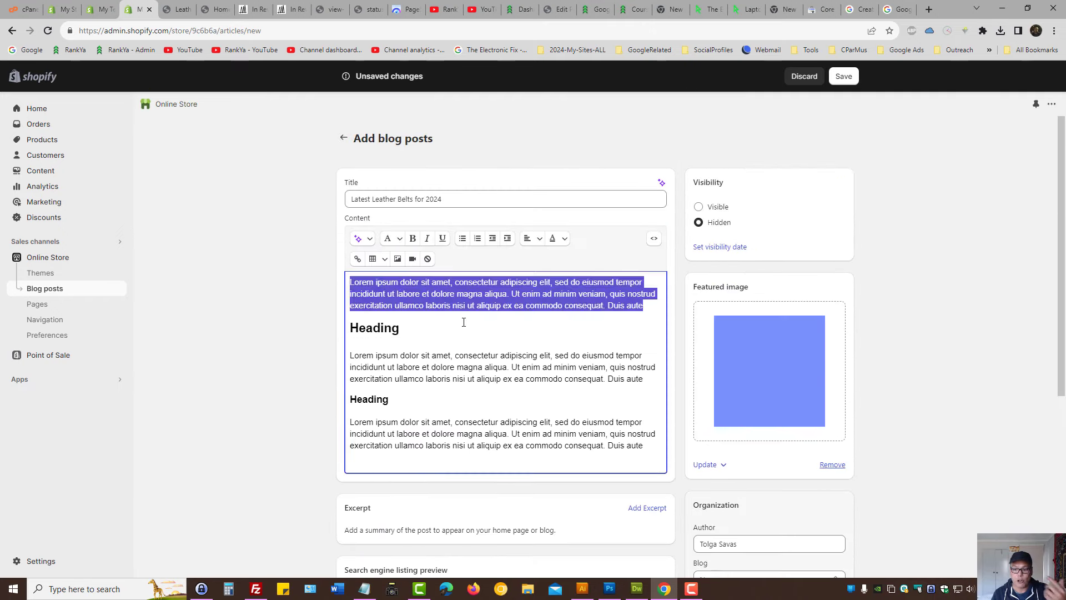
{"action": "triple_click", "coordinate": [465, 366]}
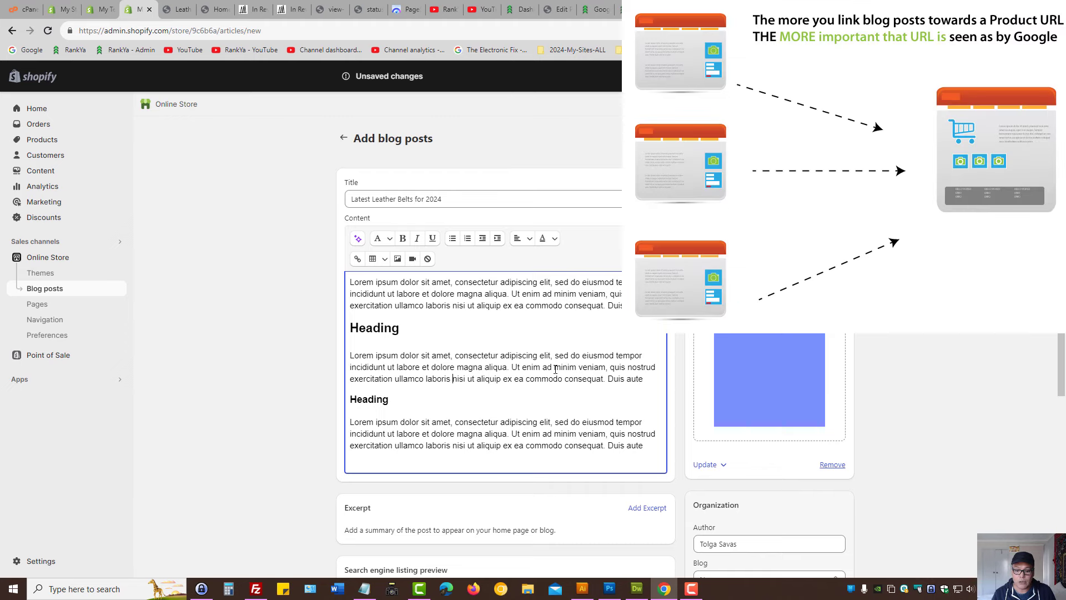
{"action": "left_click_drag", "start_coordinate": [553, 367], "coordinate": [609, 367]}
{"action": "left_click", "coordinate": [554, 378]}
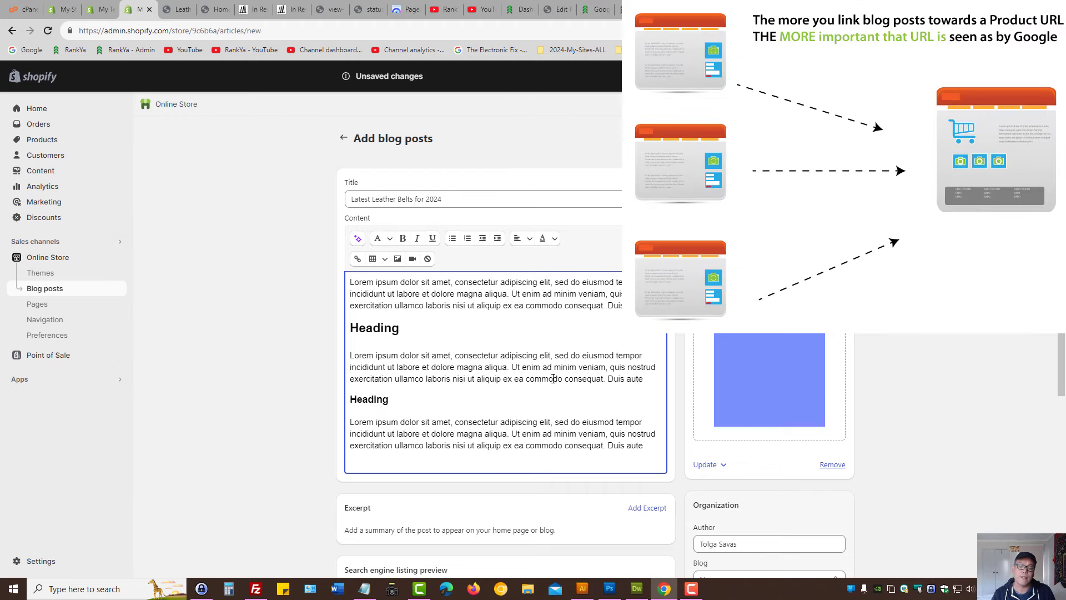
{"action": "left_click_drag", "start_coordinate": [501, 356], "coordinate": [551, 355]}
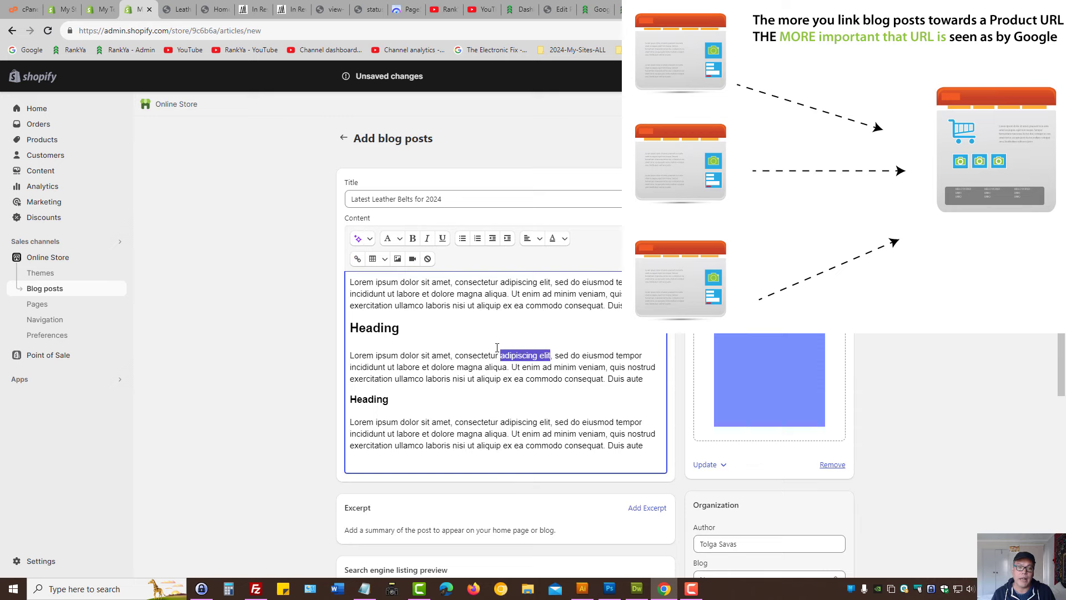
Step: From the Products list open Test Product 1, bring up its store preview and the store Catalog
{"action": "left_click", "coordinate": [100, 10]}
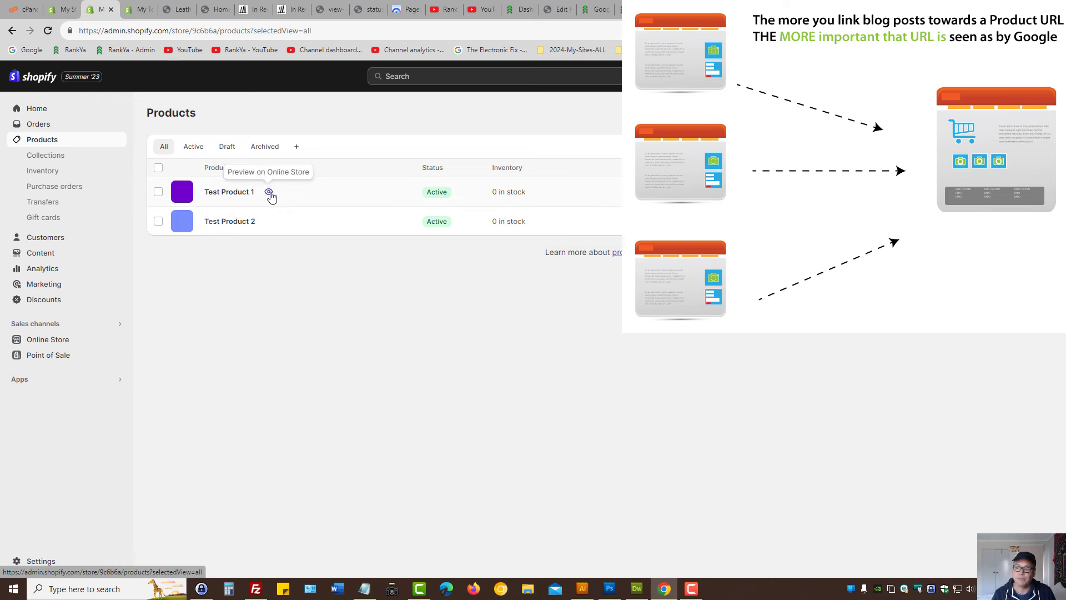
{"action": "left_click", "coordinate": [224, 194]}
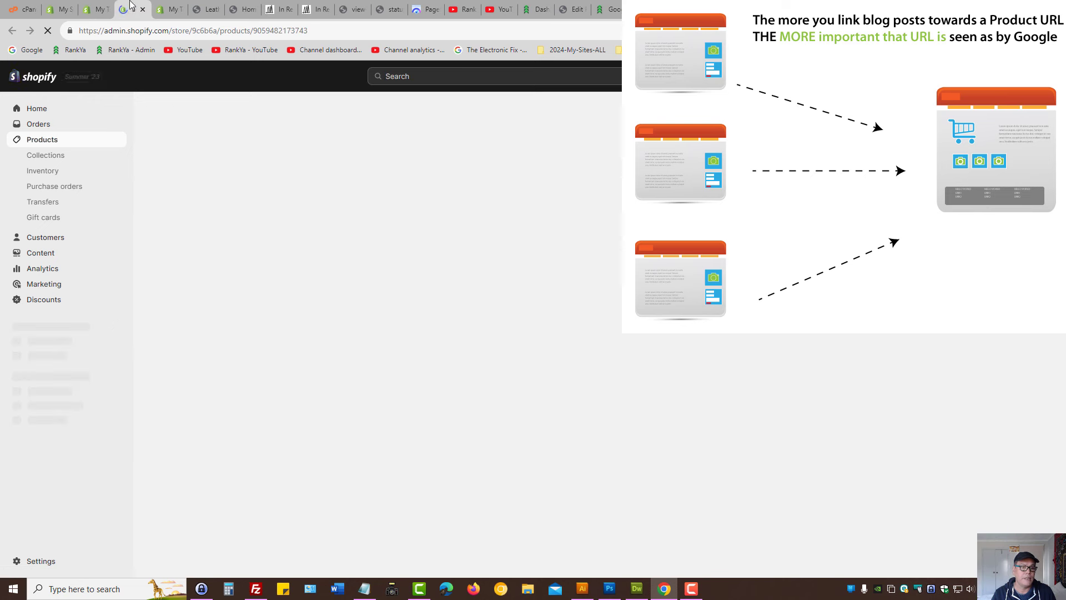
{"action": "left_click", "coordinate": [208, 9]}
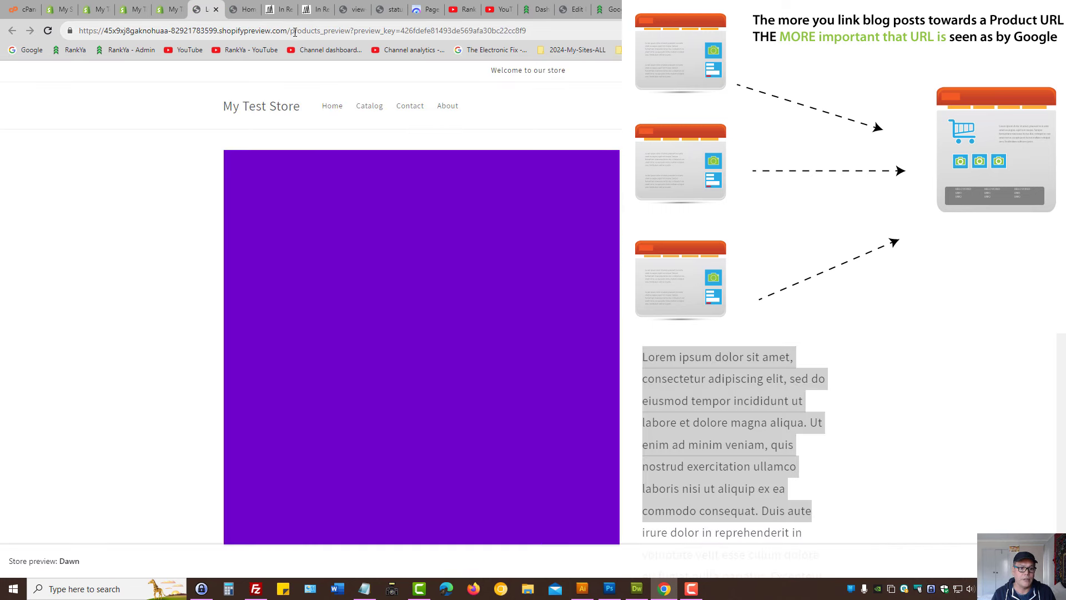
{"action": "left_click", "coordinate": [370, 106]}
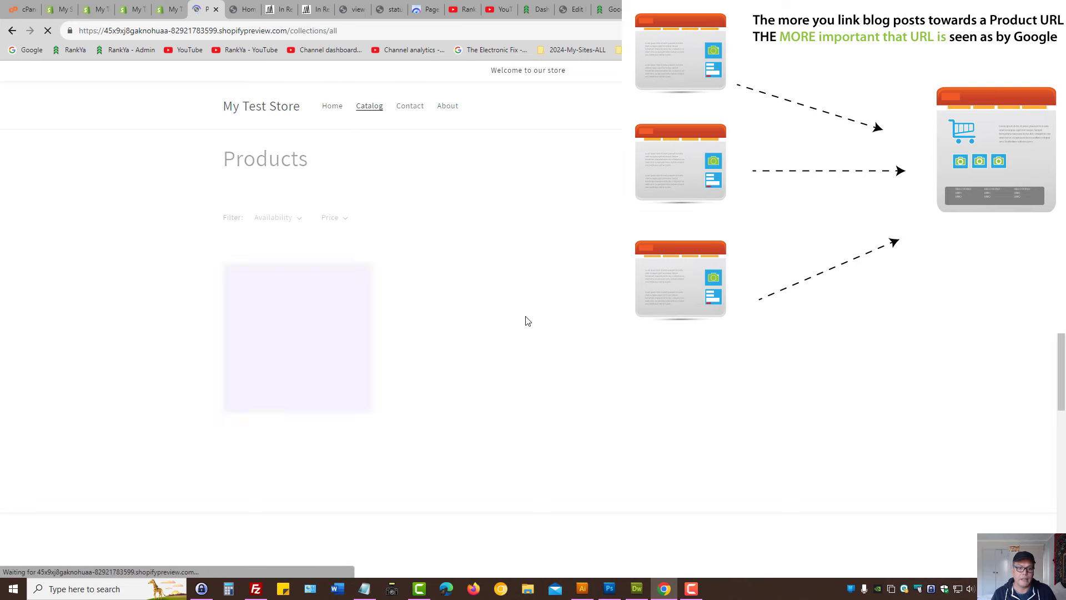
Step: Open Test Product 1 in the storefront and copy its products/test-product-1 web address
{"action": "left_click", "coordinate": [295, 330]}
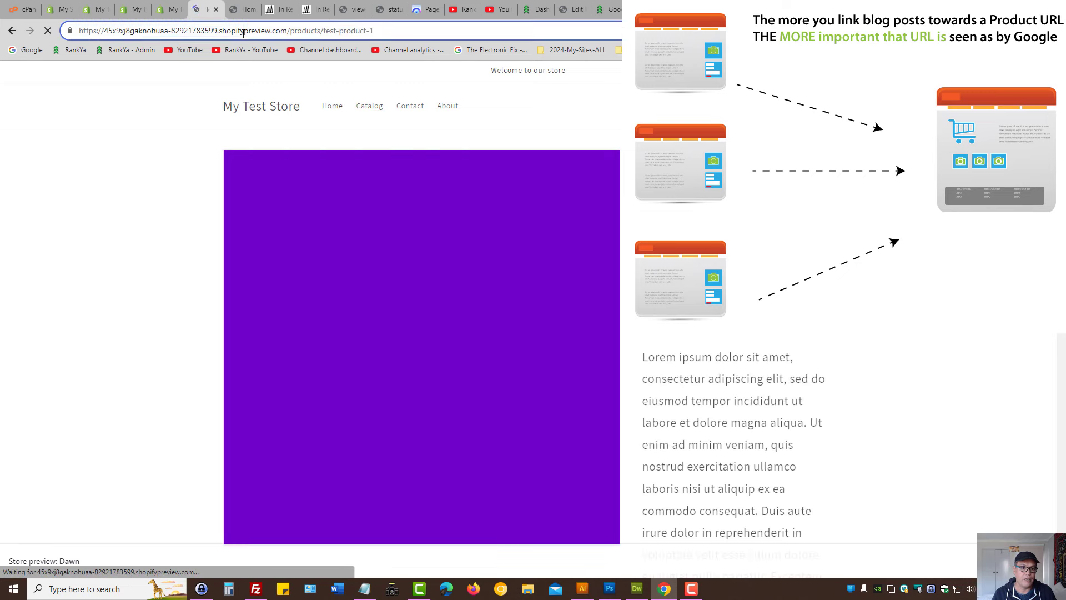
{"action": "right_click", "coordinate": [242, 33]}
{"action": "left_click", "coordinate": [268, 110]}
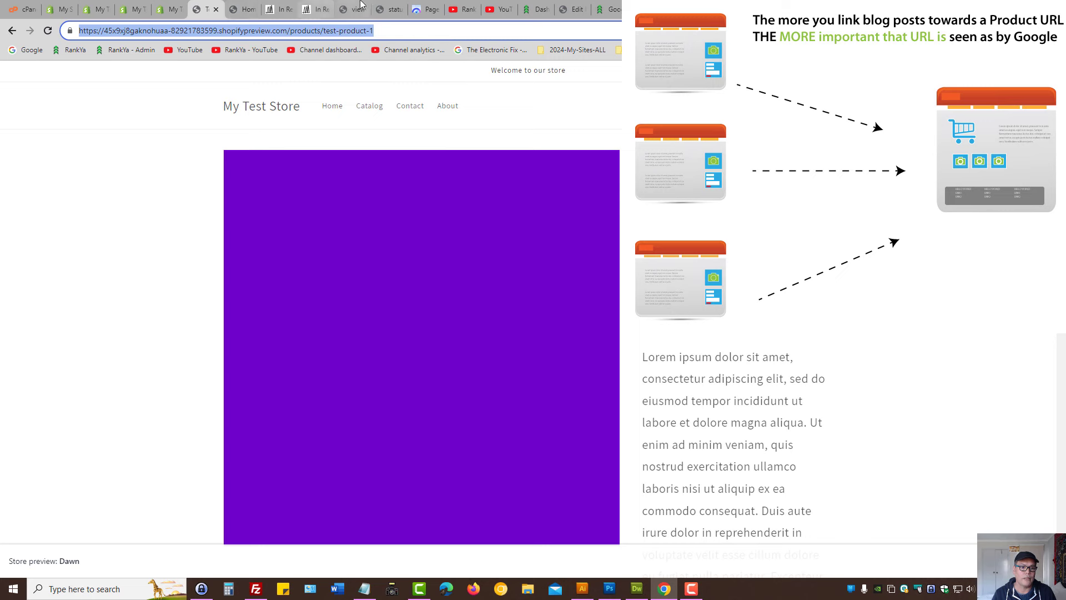
Step: Add 'leather belt black color' after 'consectetur', fixing 'colour' to 'color', and select the phrase
{"action": "left_click", "coordinate": [173, 8]}
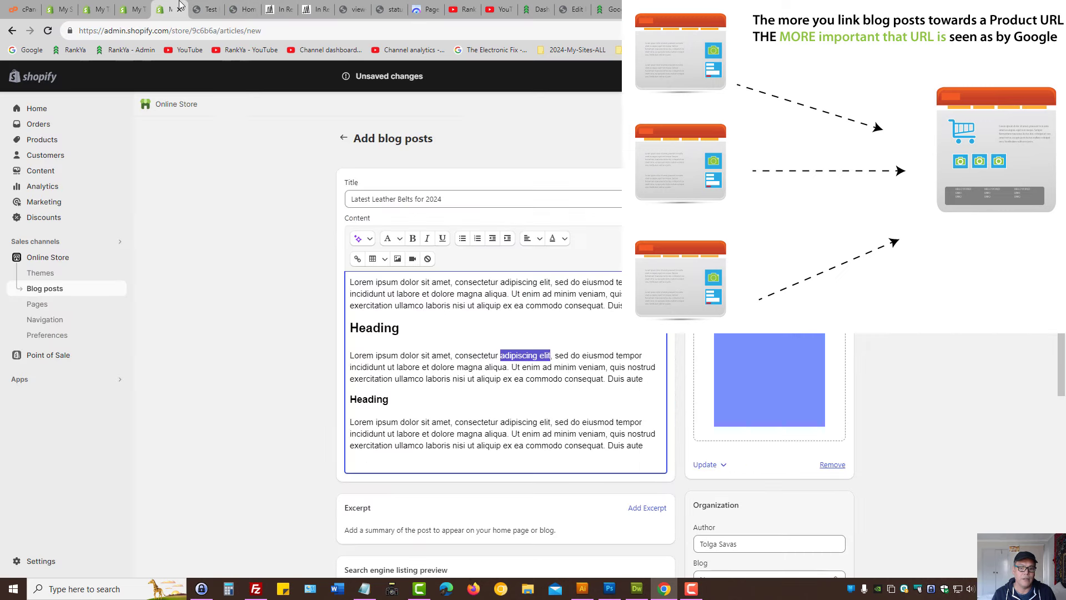
{"action": "left_click", "coordinate": [501, 356]}
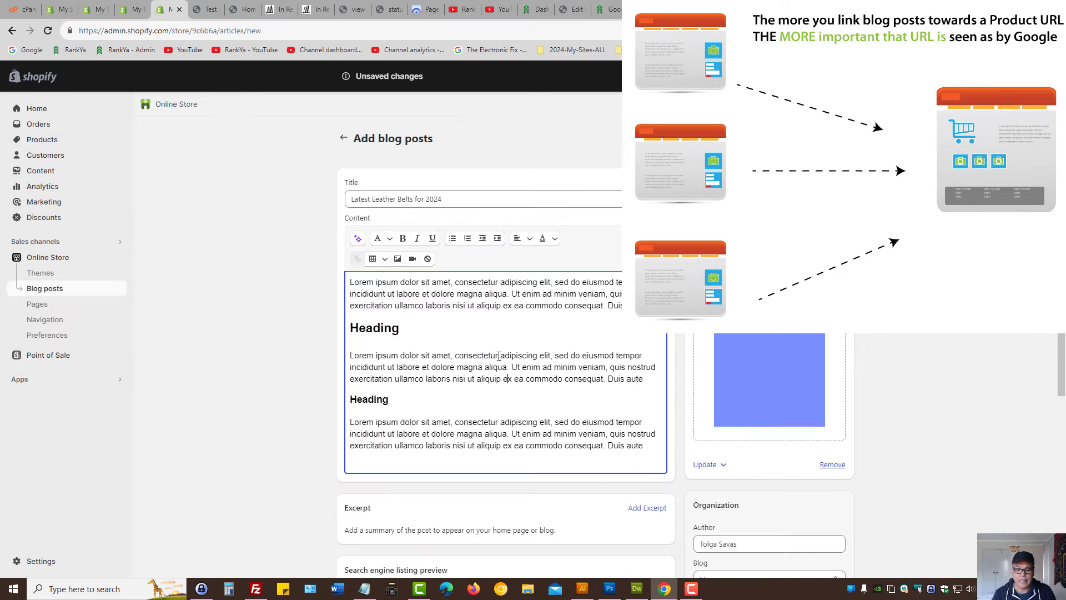
{"action": "type", "text": "leather "}
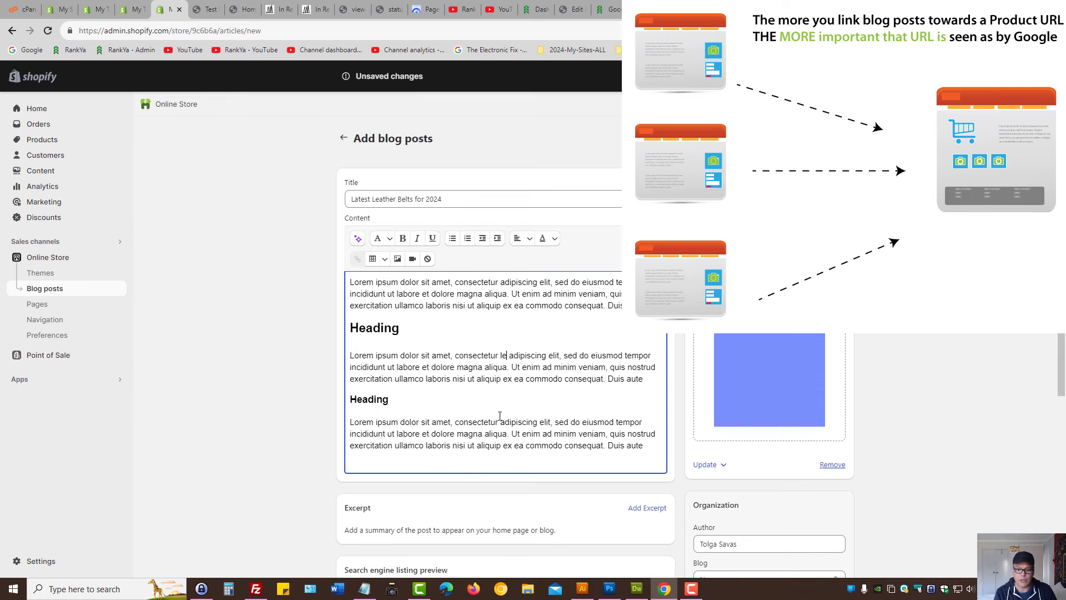
{"action": "type", "text": " belt"}
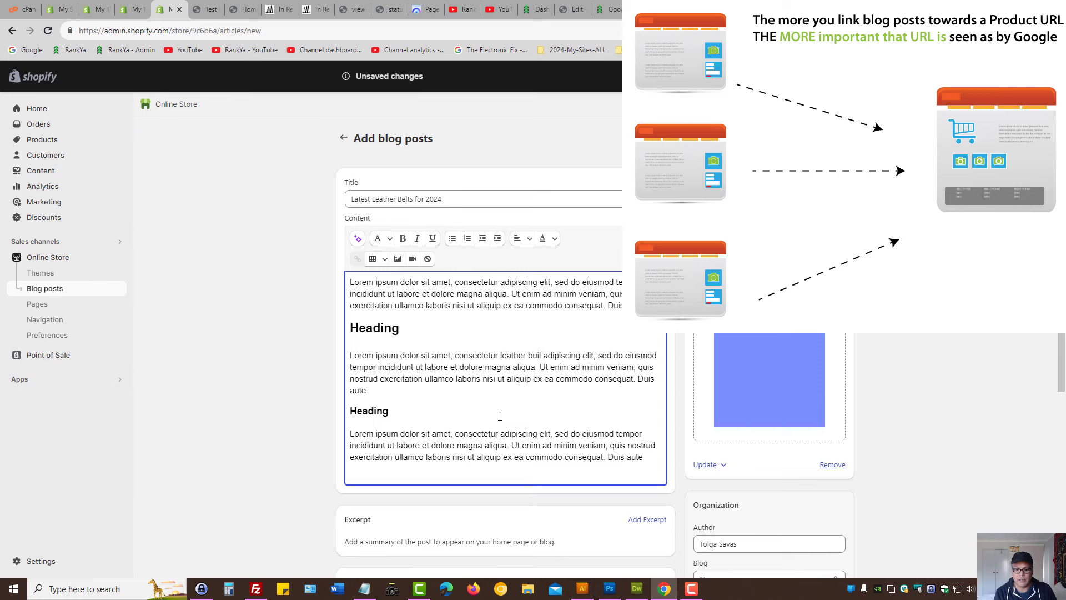
{"action": "type", "text": " black"}
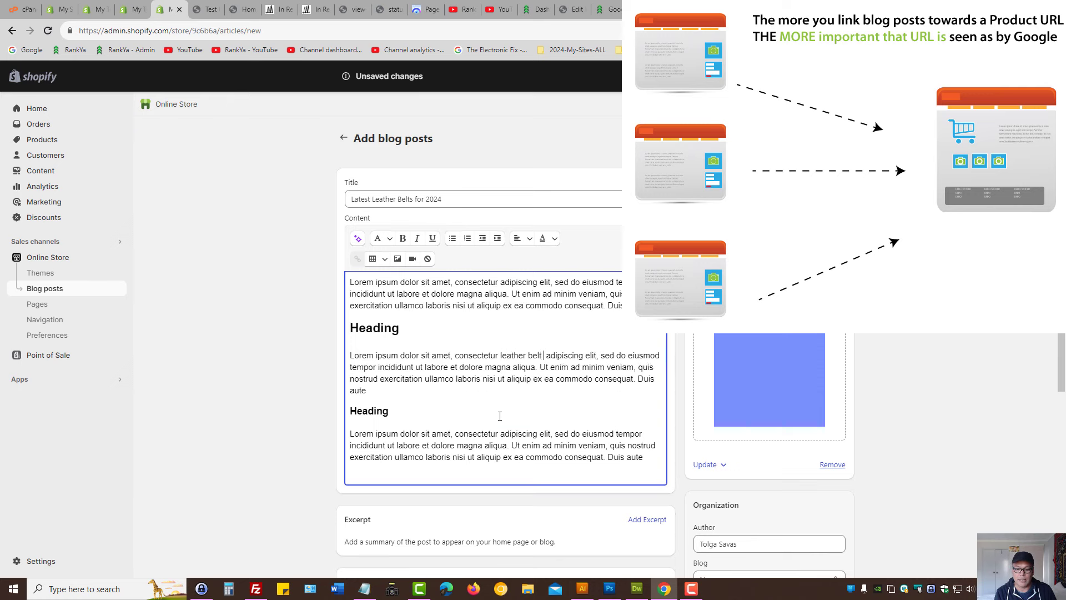
{"action": "type", "text": " colour"}
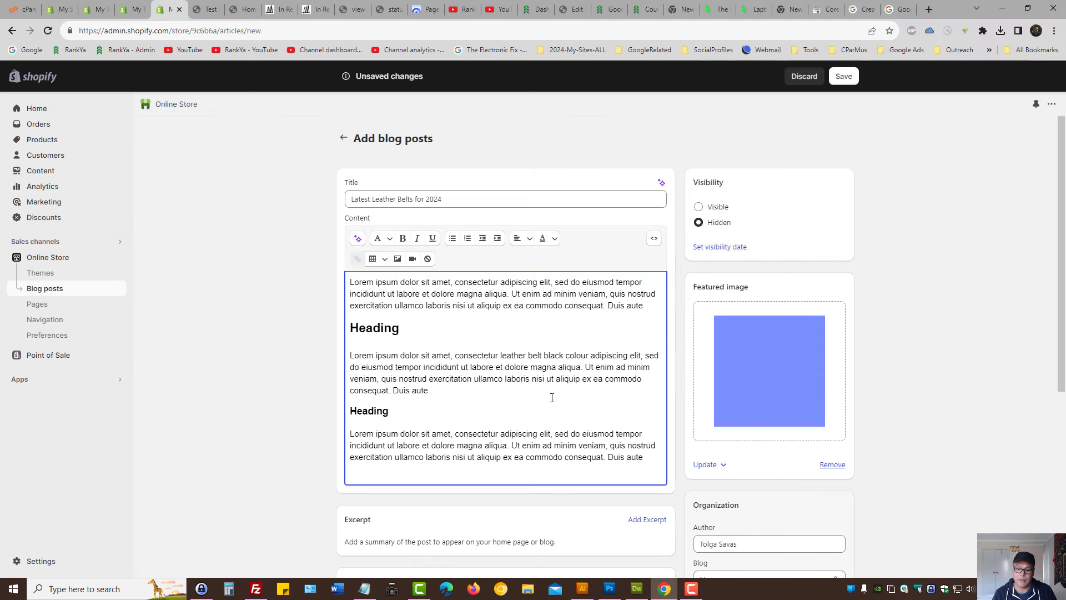
{"action": "double_click", "coordinate": [579, 355]}
{"action": "left_click_drag", "start_coordinate": [570, 358], "coordinate": [567, 359]}
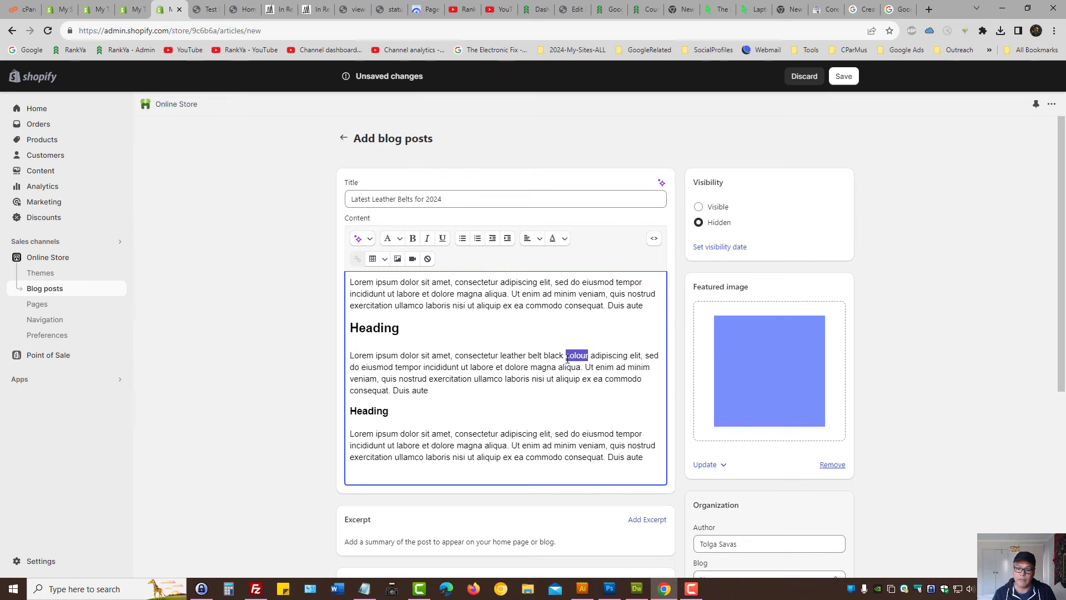
{"action": "left_click", "coordinate": [587, 358]}
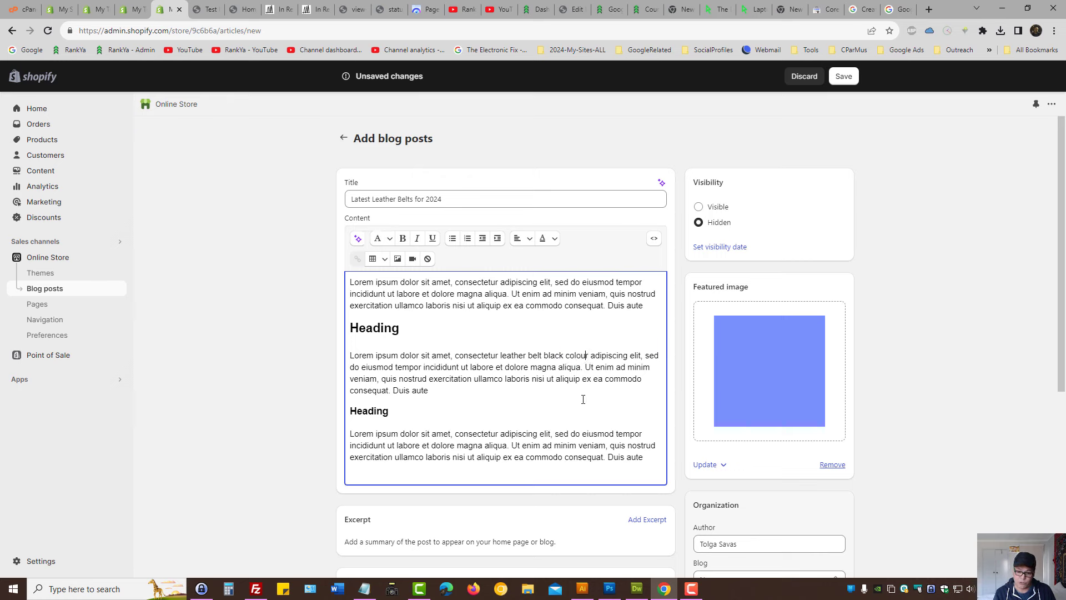
{"action": "key", "text": "BackSpace"}
{"action": "key", "text": "BackSpace"}
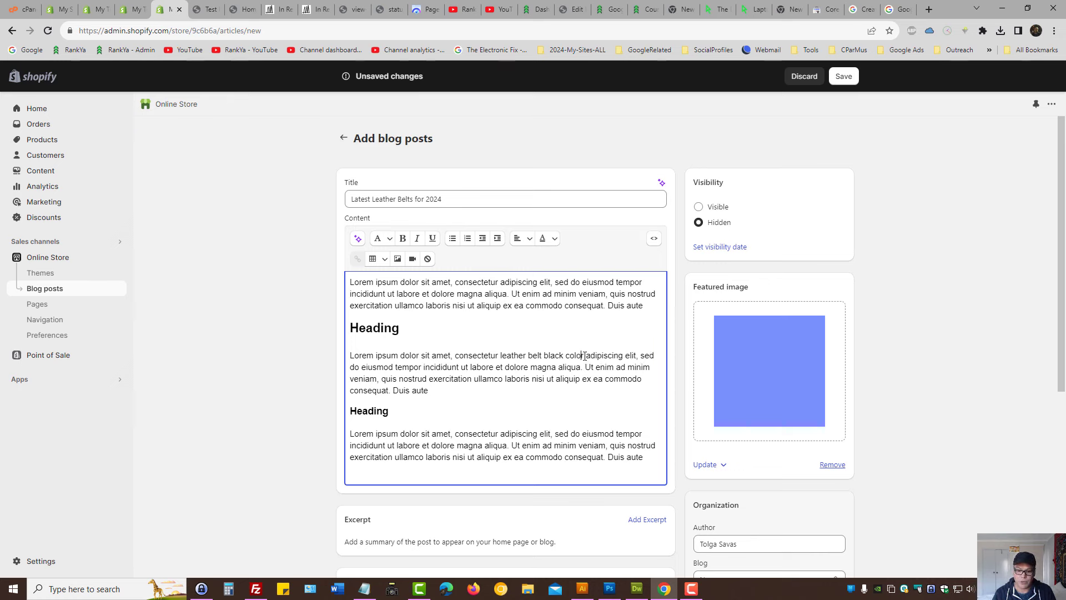
{"action": "left_click_drag", "start_coordinate": [583, 354], "coordinate": [501, 359]}
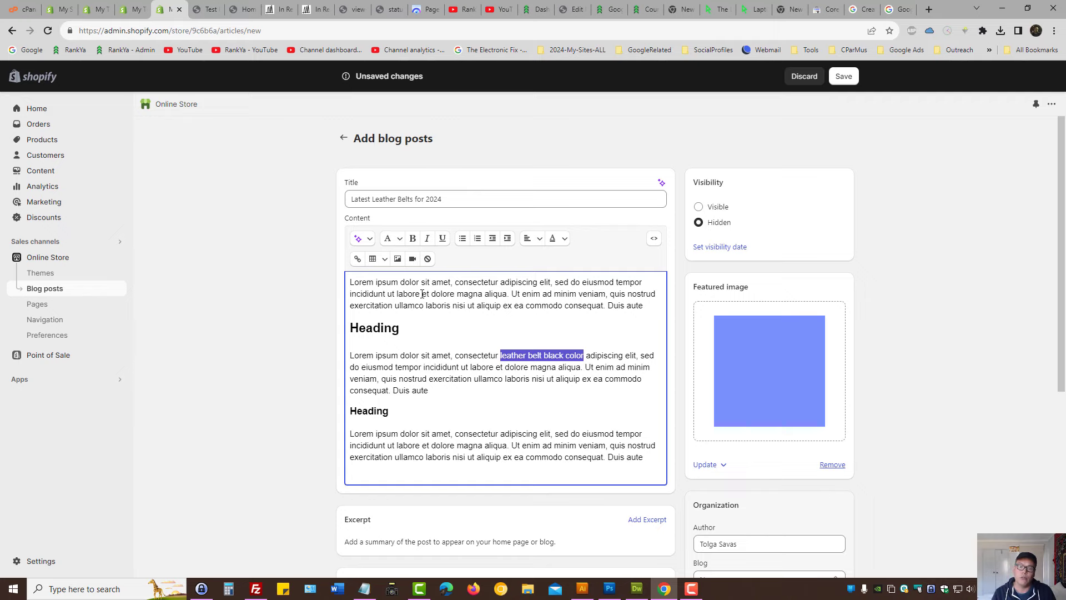
Step: Link the phrase to the pasted Test Product 1 URL with link title 'leather belt black color' and insert it
{"action": "left_click", "coordinate": [358, 260]}
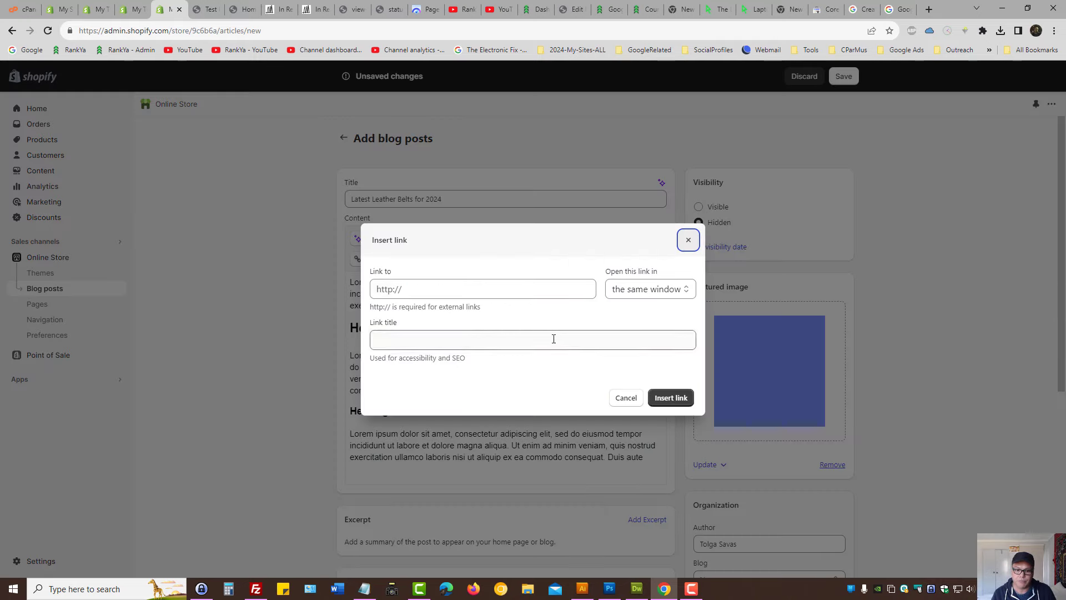
{"action": "left_click", "coordinate": [409, 289]}
{"action": "key", "text": "ctrl+v"}
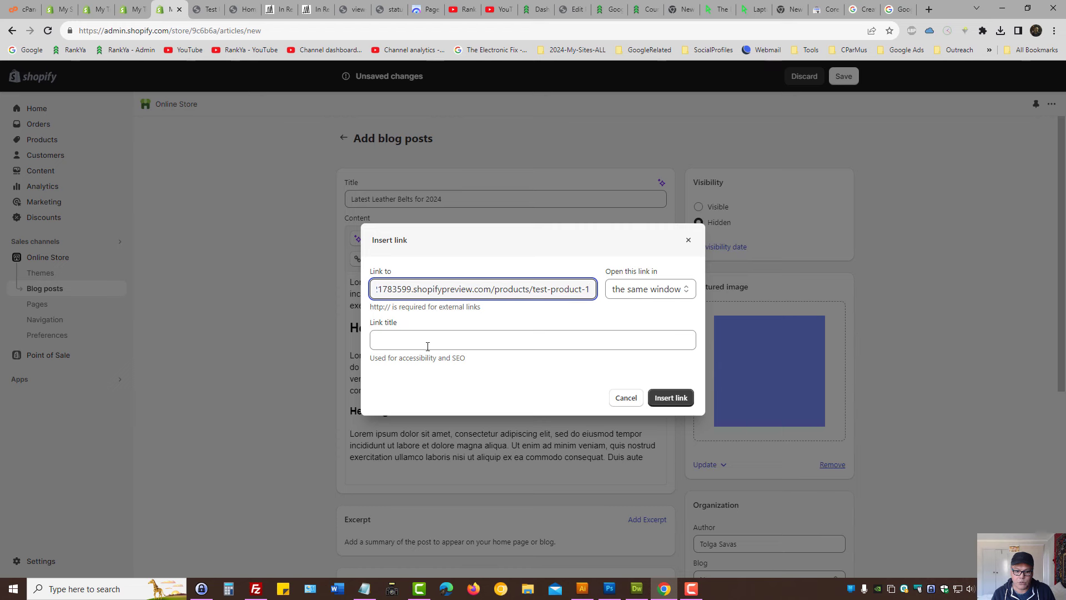
{"action": "left_click", "coordinate": [398, 337]}
{"action": "left_click", "coordinate": [398, 336]}
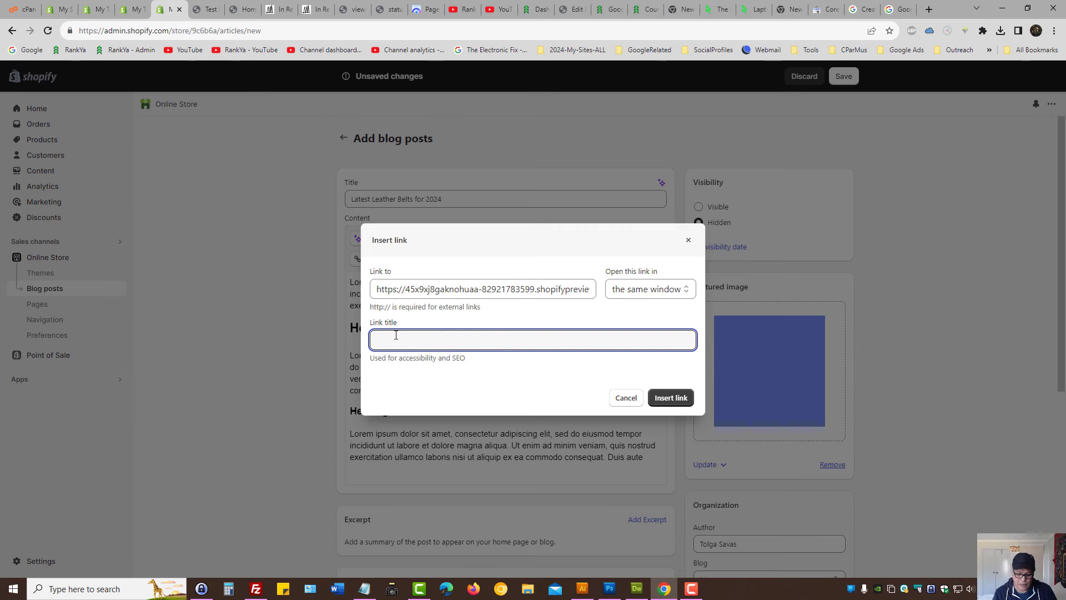
{"action": "type", "text": "leathe"}
{"action": "type", "text": "r eb"}
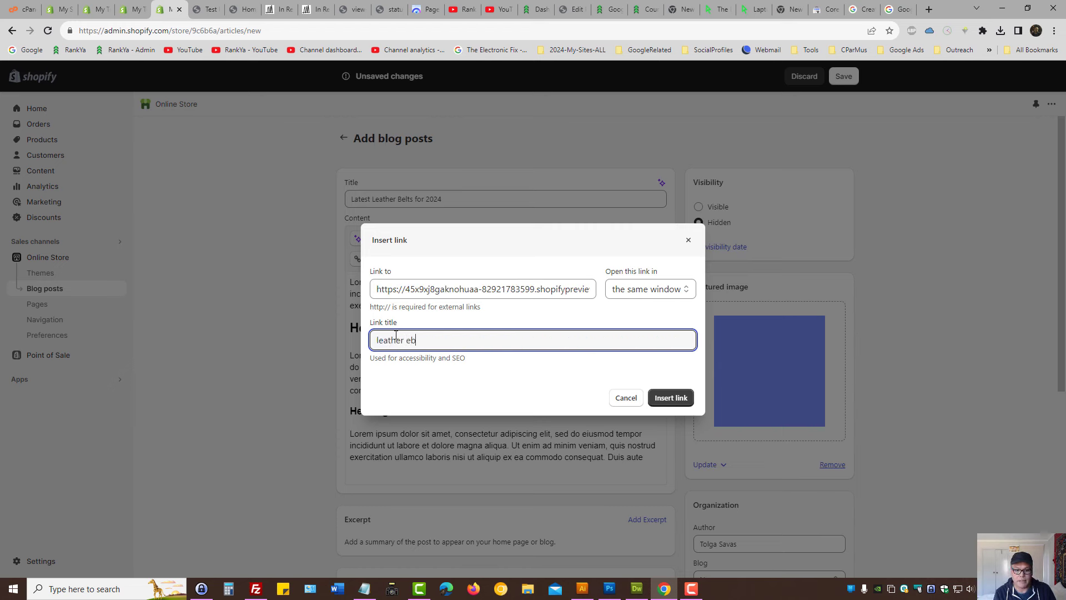
{"action": "key", "text": "BackSpace"}
{"action": "key", "text": "BackSpace"}
{"action": "type", "text": "belt blac"}
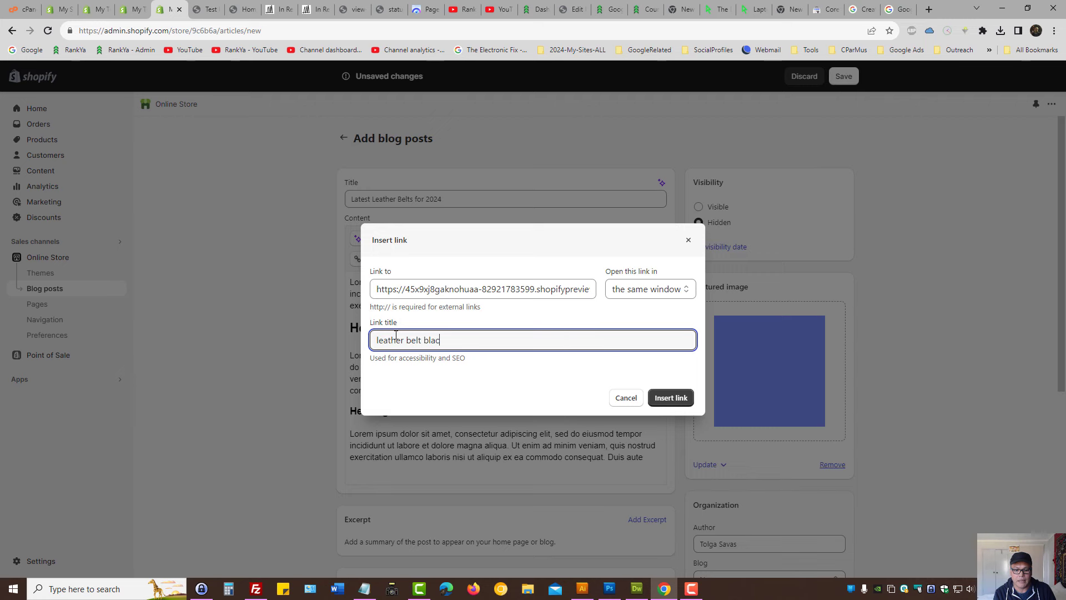
{"action": "type", "text": "k color"}
{"action": "left_click", "coordinate": [669, 397]}
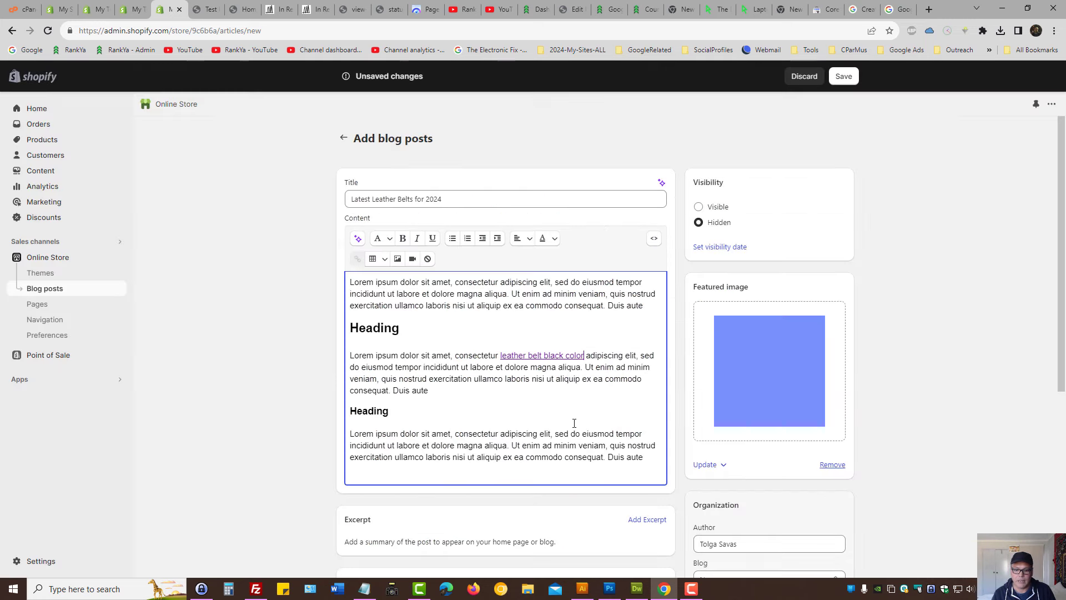
Step: Check the new link in the post's HTML view, return to formatted view and select all content
{"action": "left_click", "coordinate": [654, 238]}
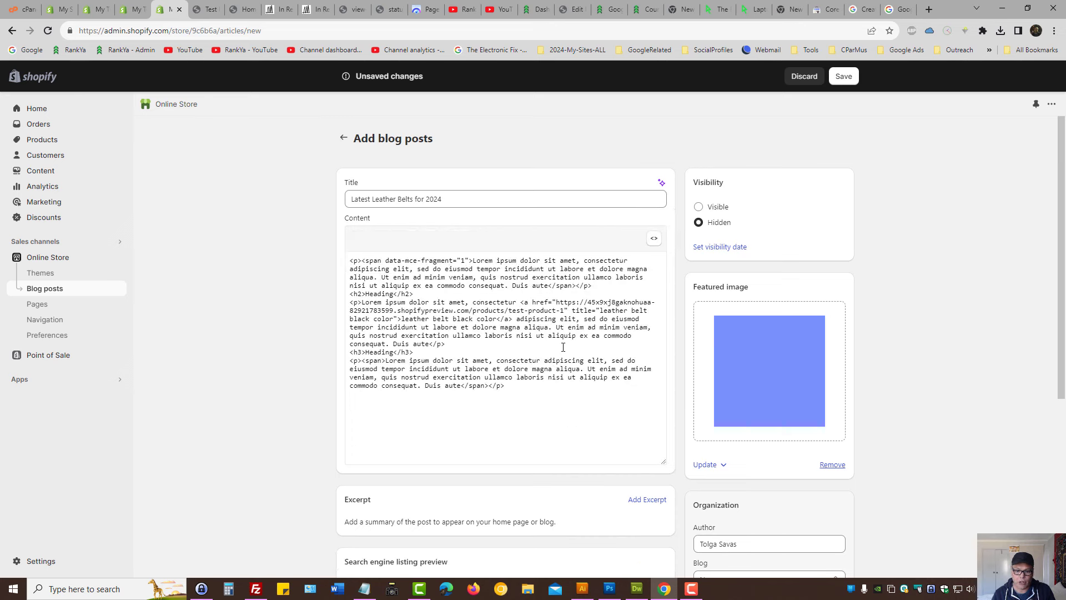
{"action": "left_click", "coordinate": [654, 239]}
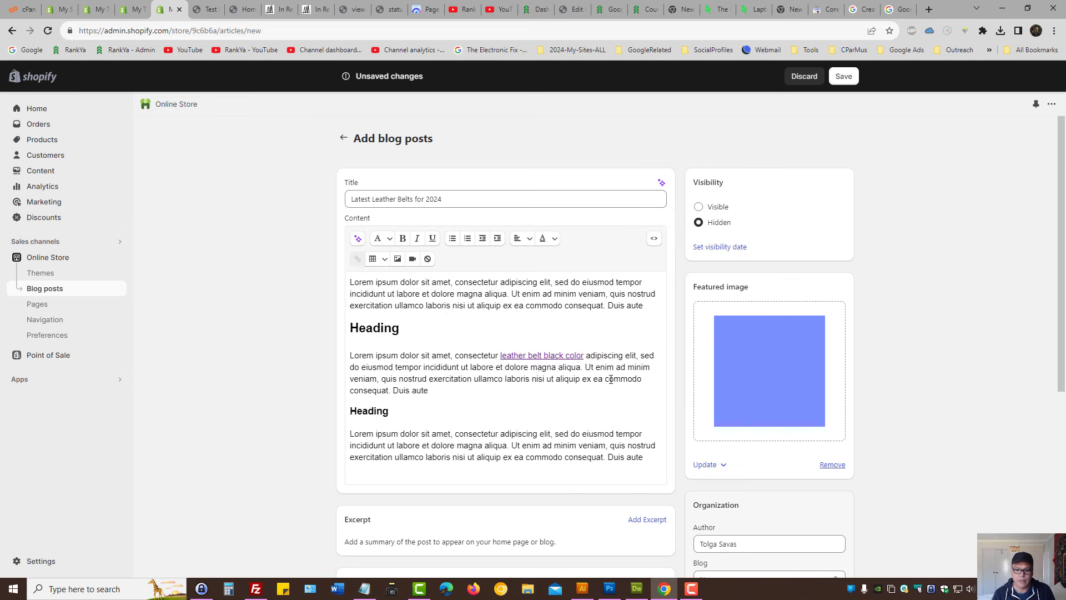
{"action": "left_click", "coordinate": [469, 407]}
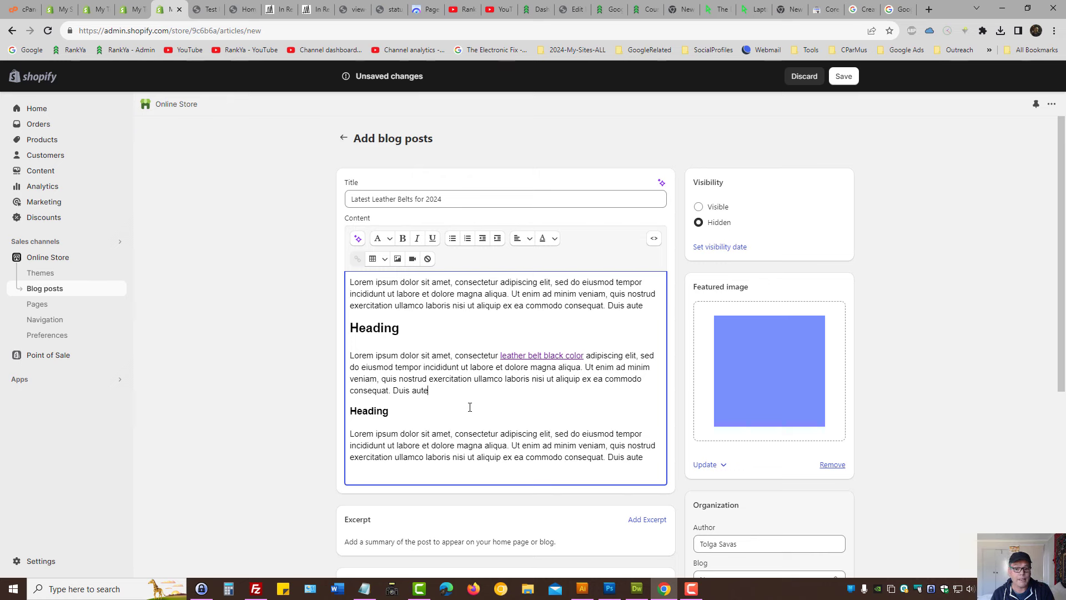
{"action": "left_click_drag", "start_coordinate": [348, 282], "coordinate": [640, 461]}
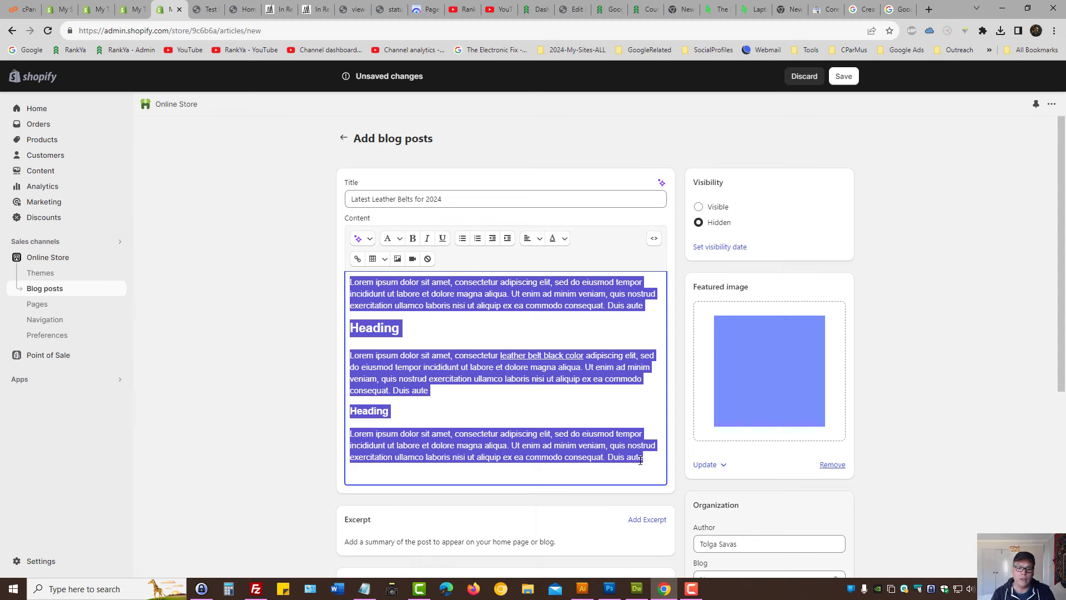
Step: Review the post title, then switch to the RankYa YouTube channel tab
{"action": "left_click", "coordinate": [554, 439]}
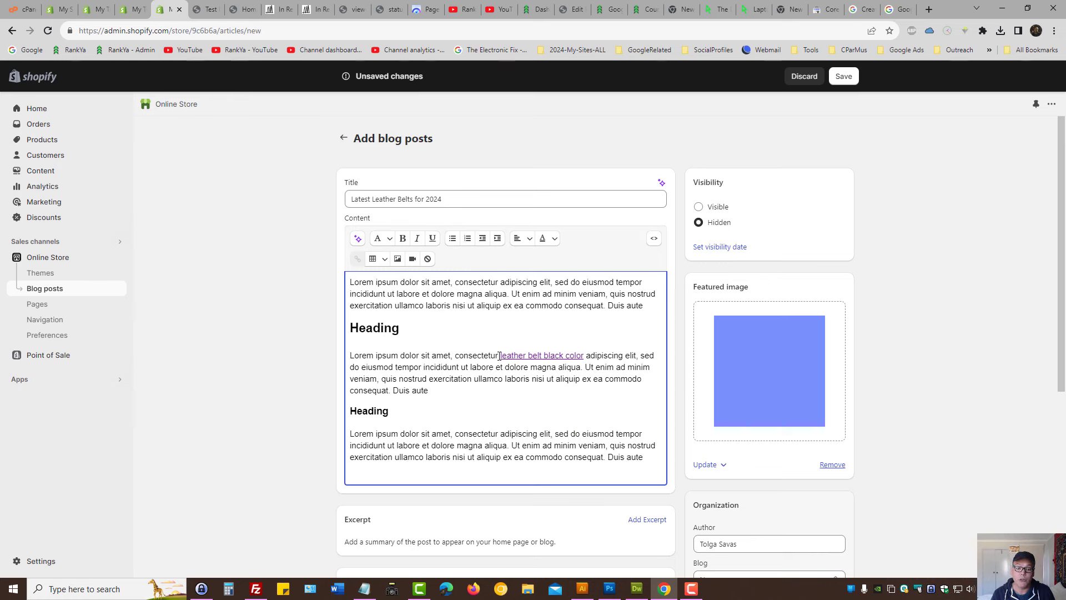
{"action": "triple_click", "coordinate": [385, 199]}
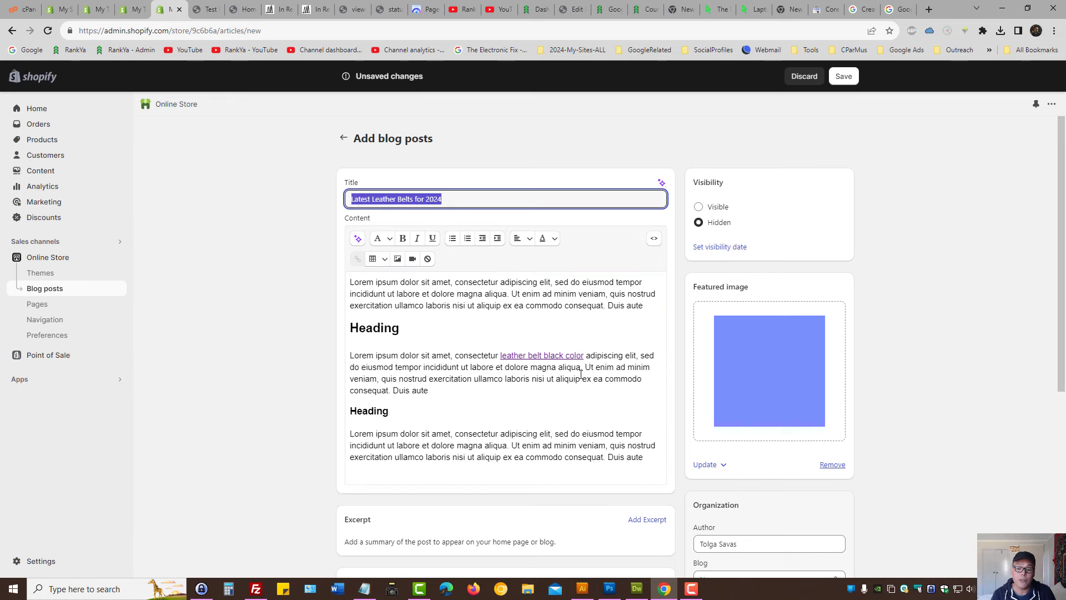
{"action": "left_click", "coordinate": [509, 408]}
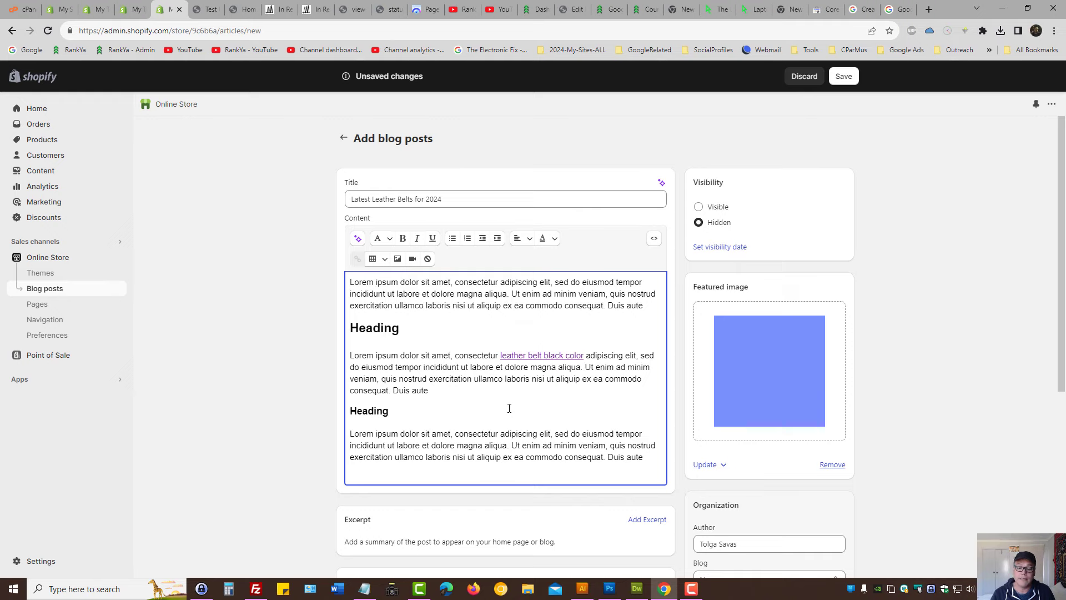
{"action": "left_click", "coordinate": [458, 10]}
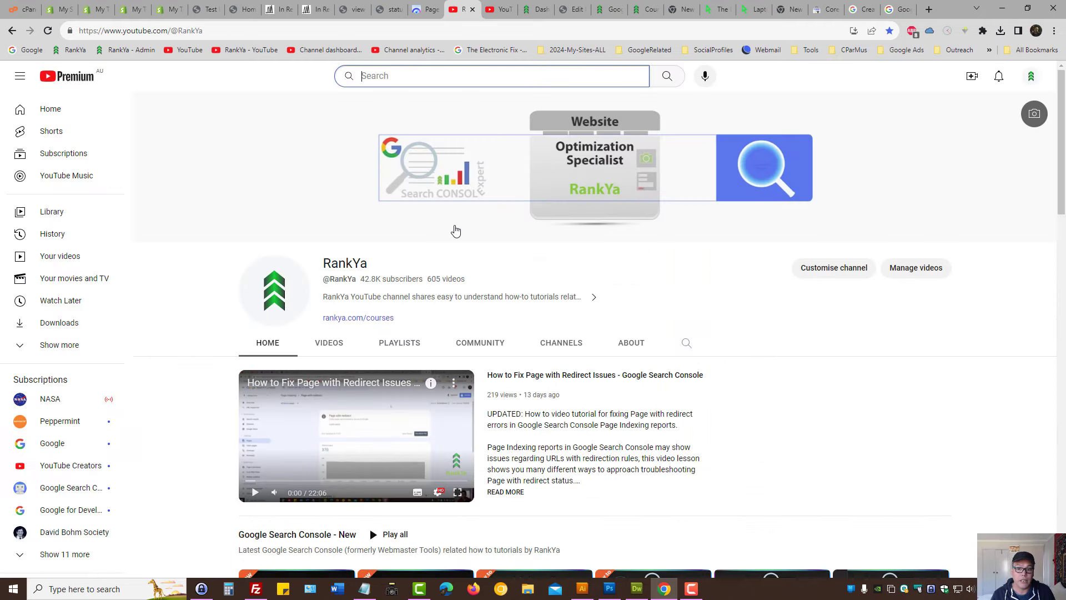
Step: Review the linked 'leather belt black color' text in the draft, then open the Test Product 1 store preview tab
{"action": "left_click", "coordinate": [175, 7]}
{"action": "left_click", "coordinate": [534, 390]}
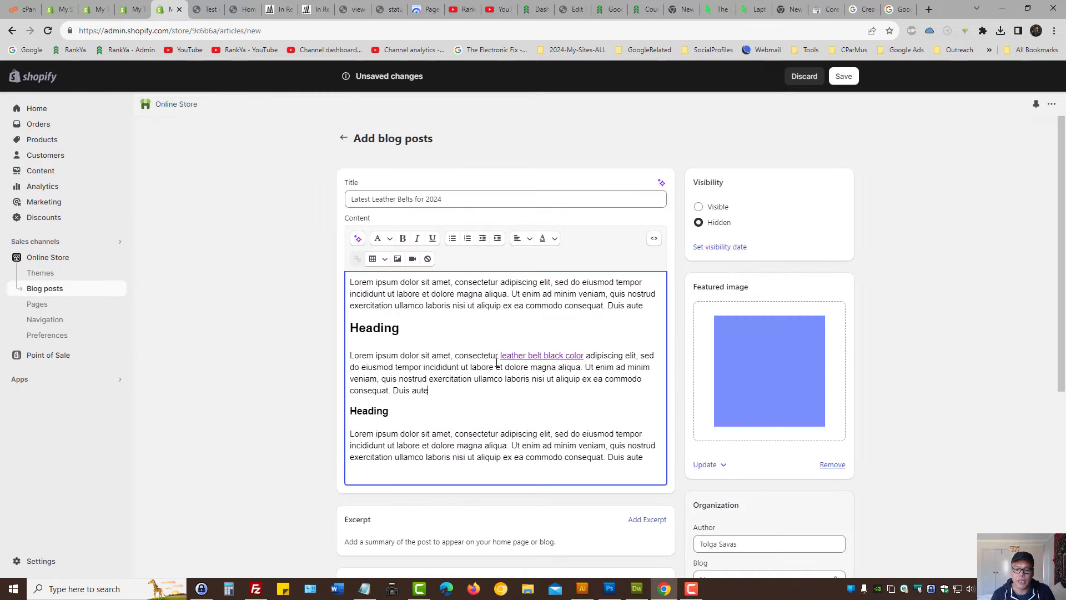
{"action": "left_click_drag", "start_coordinate": [500, 355], "coordinate": [588, 357]}
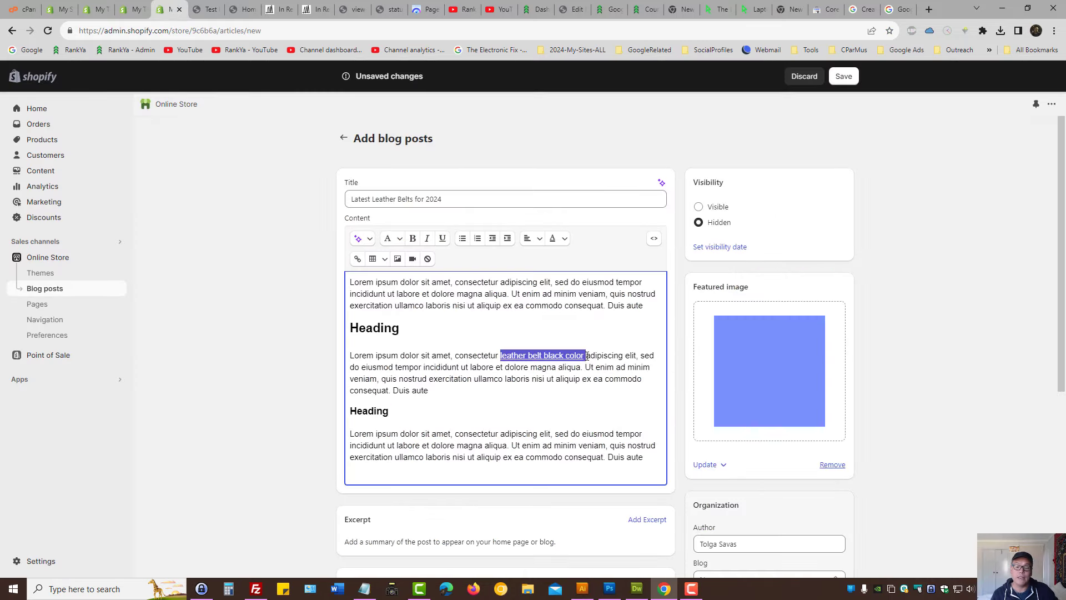
{"action": "left_click", "coordinate": [417, 354]}
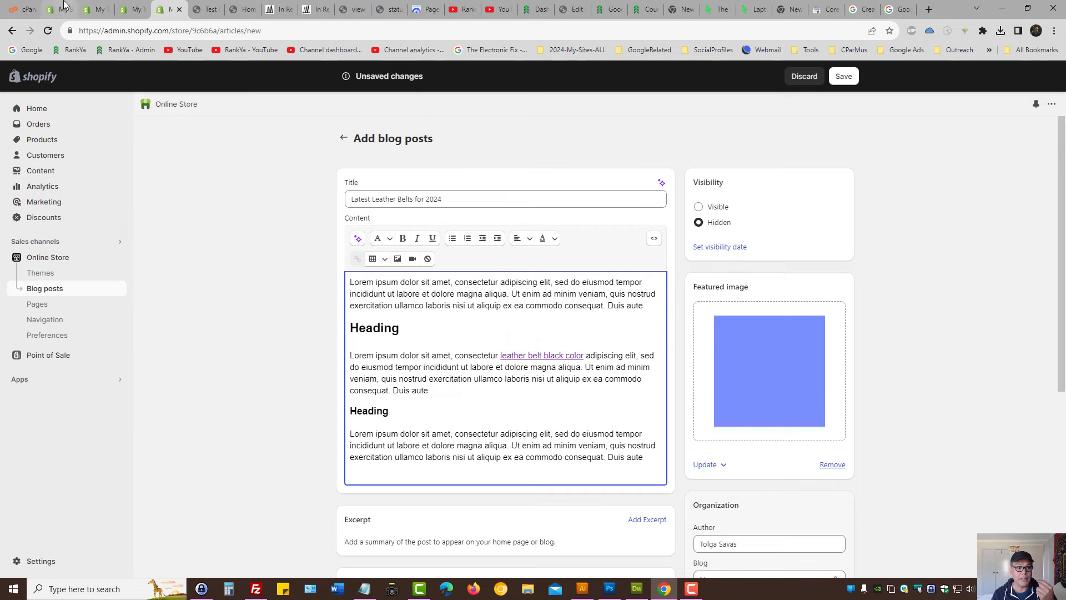
{"action": "left_click", "coordinate": [198, 9]}
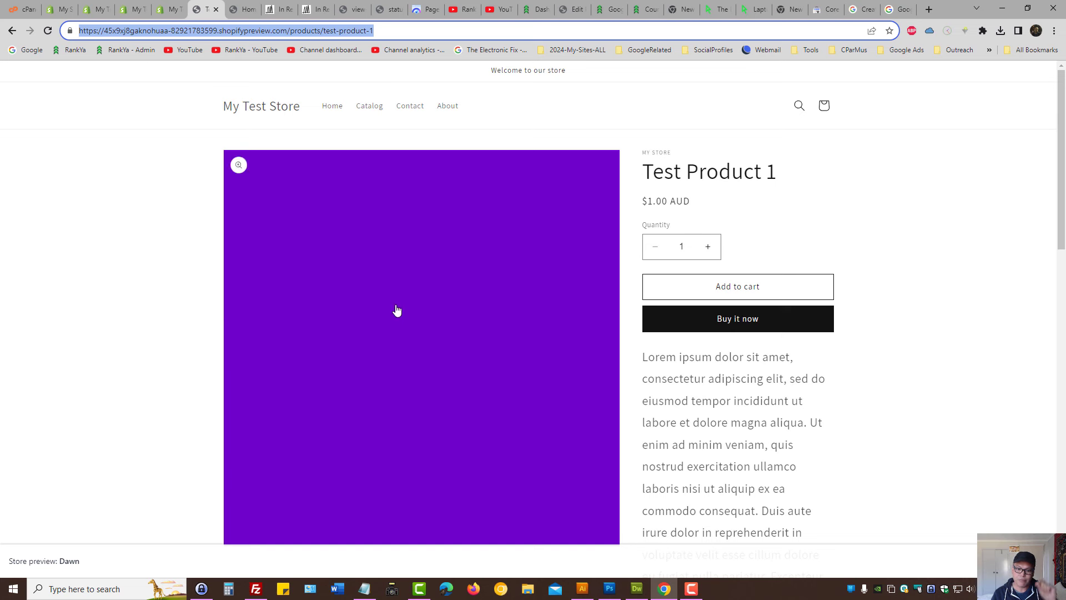
{"action": "mouse_move", "coordinate": [420, 347]}
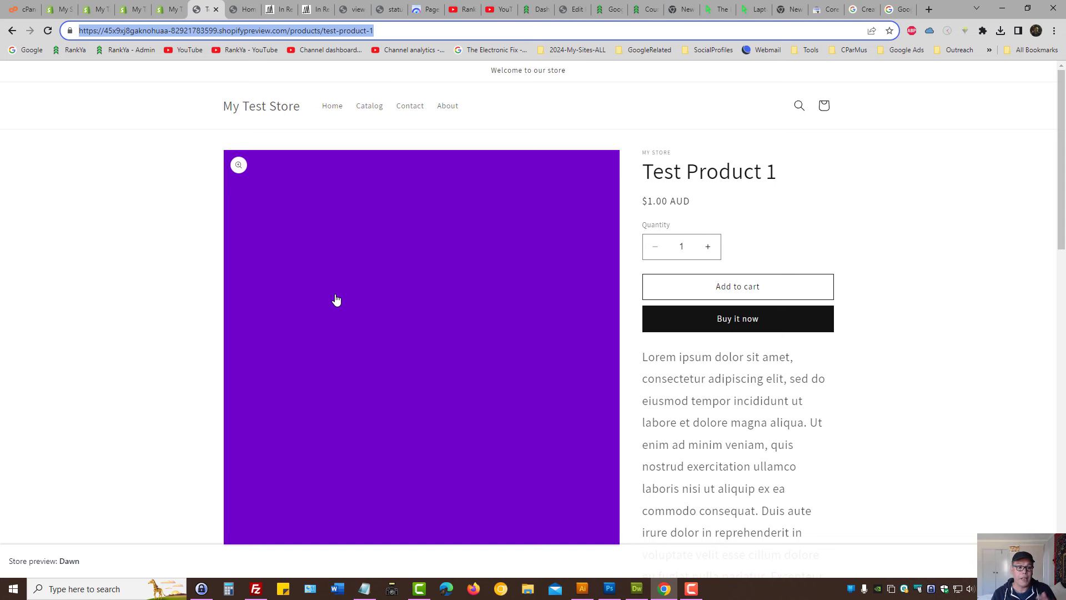
Step: Back in the blog draft, review the SEO page title and search description text
{"action": "left_click", "coordinate": [161, 5]}
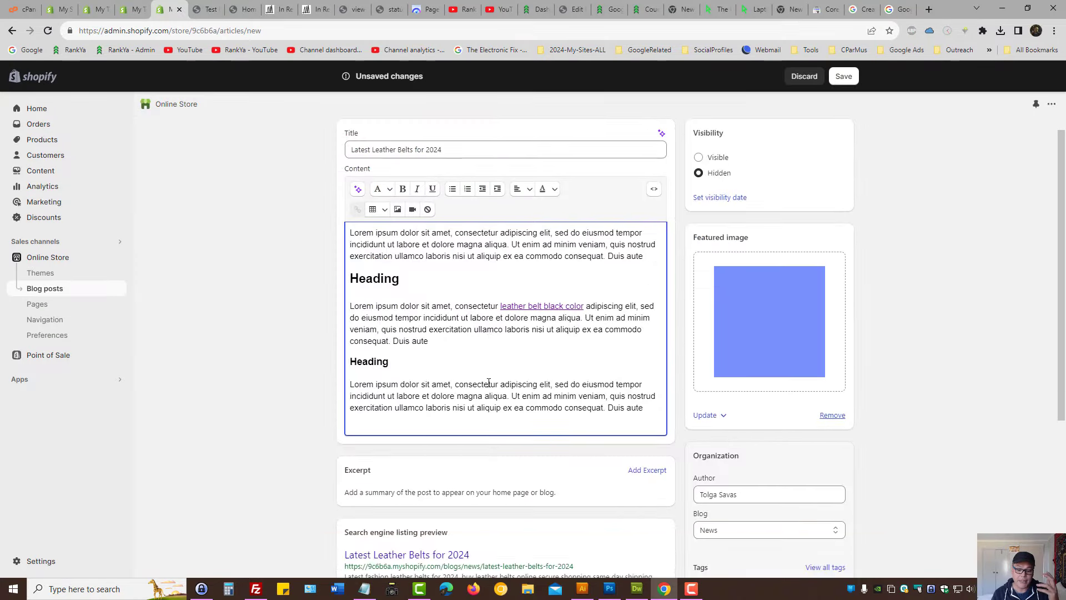
{"action": "scroll", "coordinate": [500, 333], "scroll_direction": "down", "scroll_amount": 5}
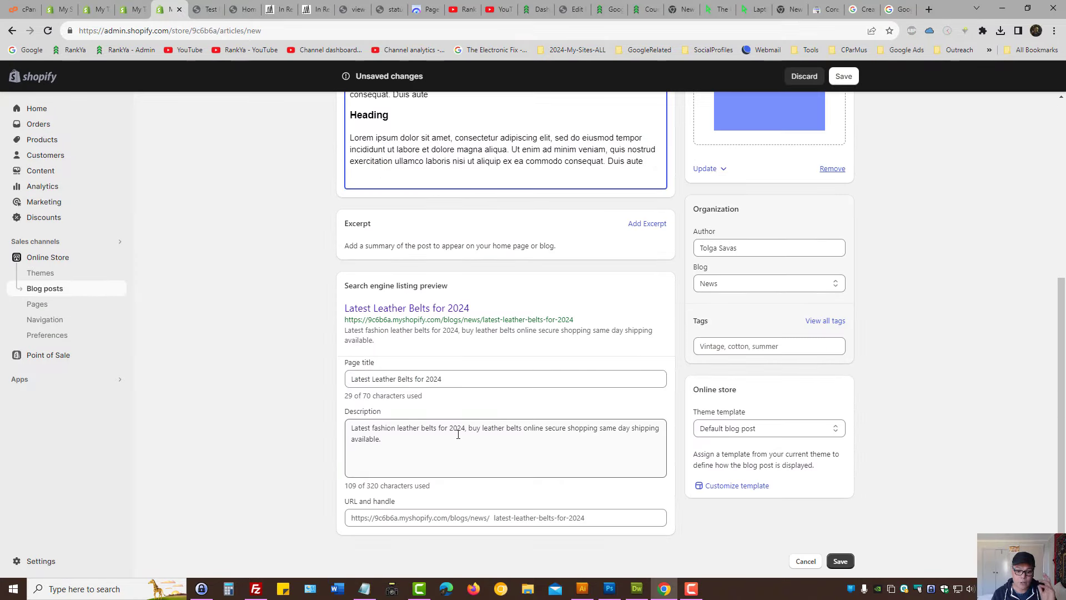
{"action": "double_click", "coordinate": [360, 379]}
{"action": "left_click", "coordinate": [358, 380]}
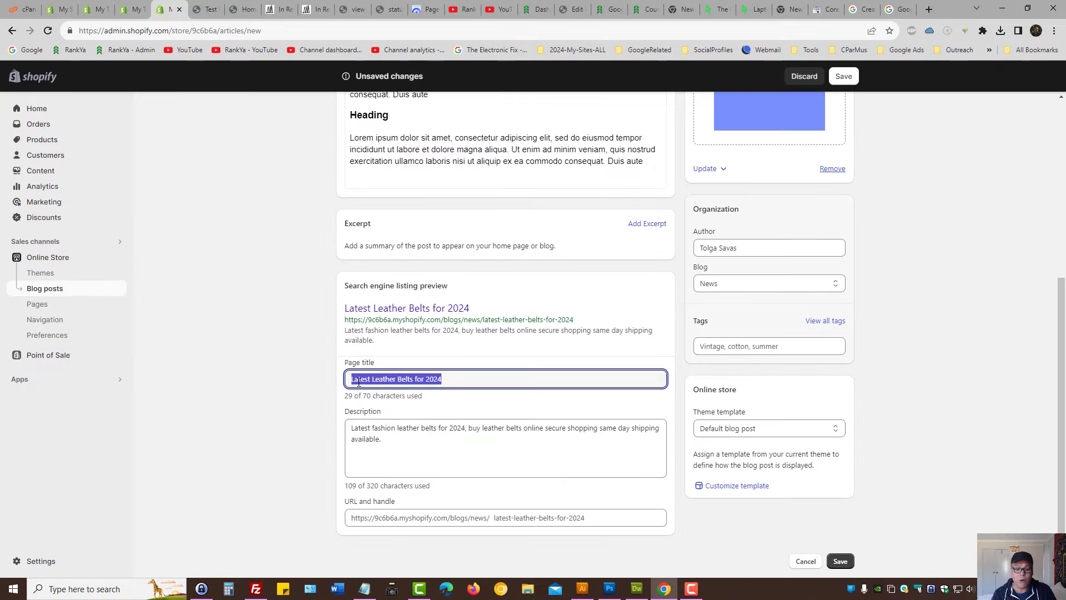
{"action": "left_click", "coordinate": [446, 379]}
{"action": "scroll", "coordinate": [446, 378], "scroll_direction": "up", "scroll_amount": 5}
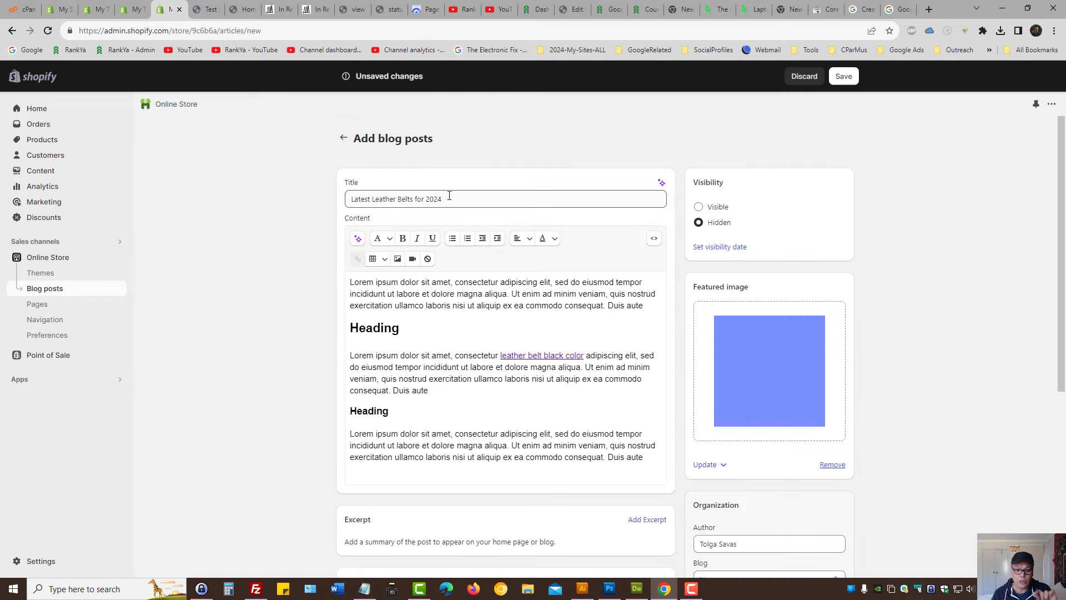
{"action": "scroll", "coordinate": [448, 198], "scroll_direction": "down", "scroll_amount": 5}
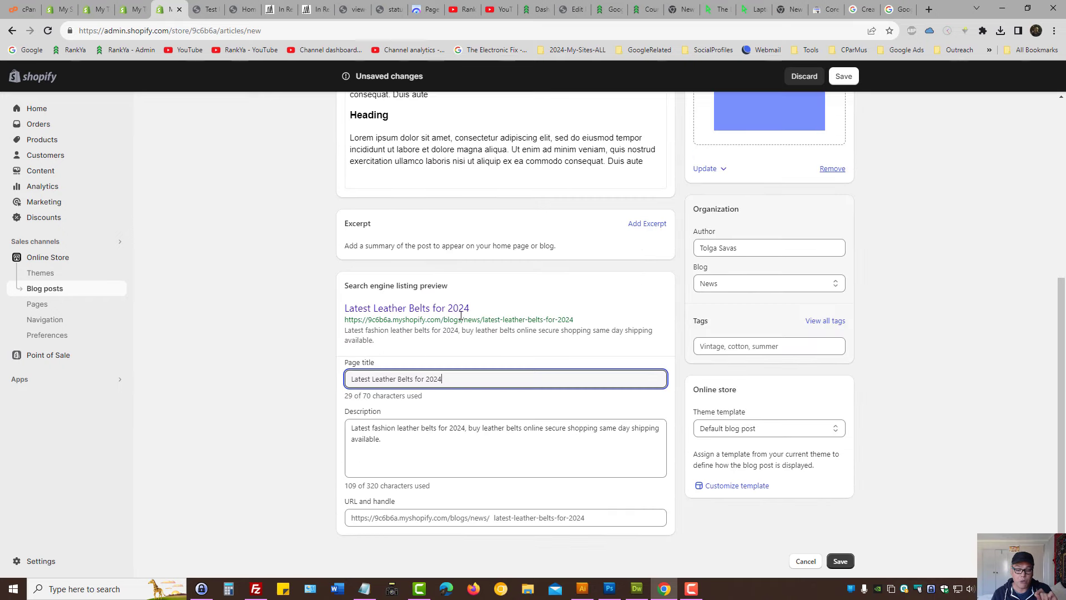
{"action": "left_click_drag", "start_coordinate": [397, 440], "coordinate": [319, 428]}
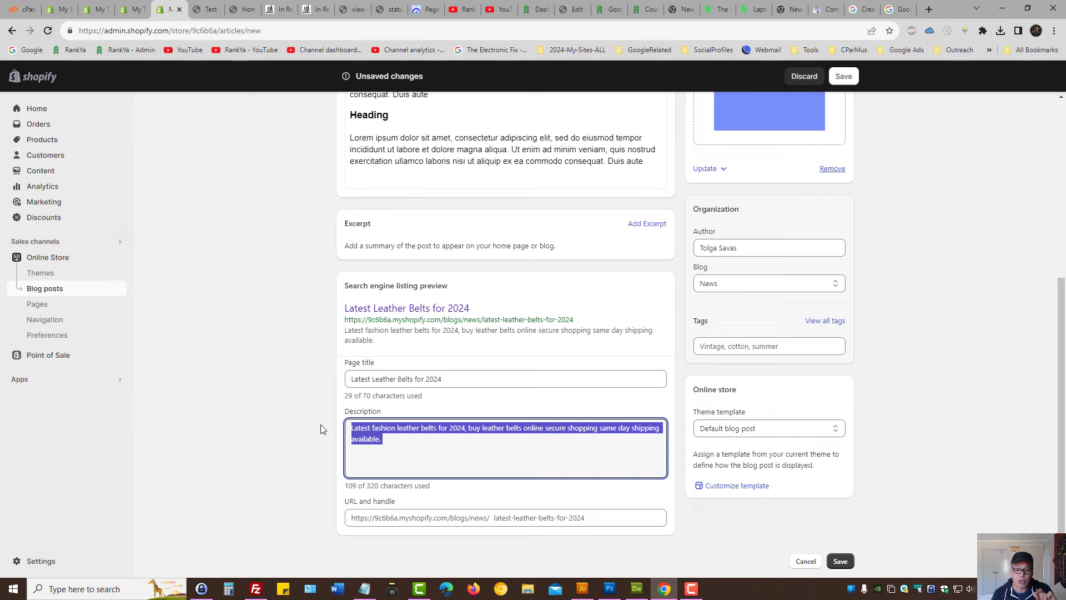
{"action": "scroll", "coordinate": [516, 414], "scroll_direction": "up", "scroll_amount": 5}
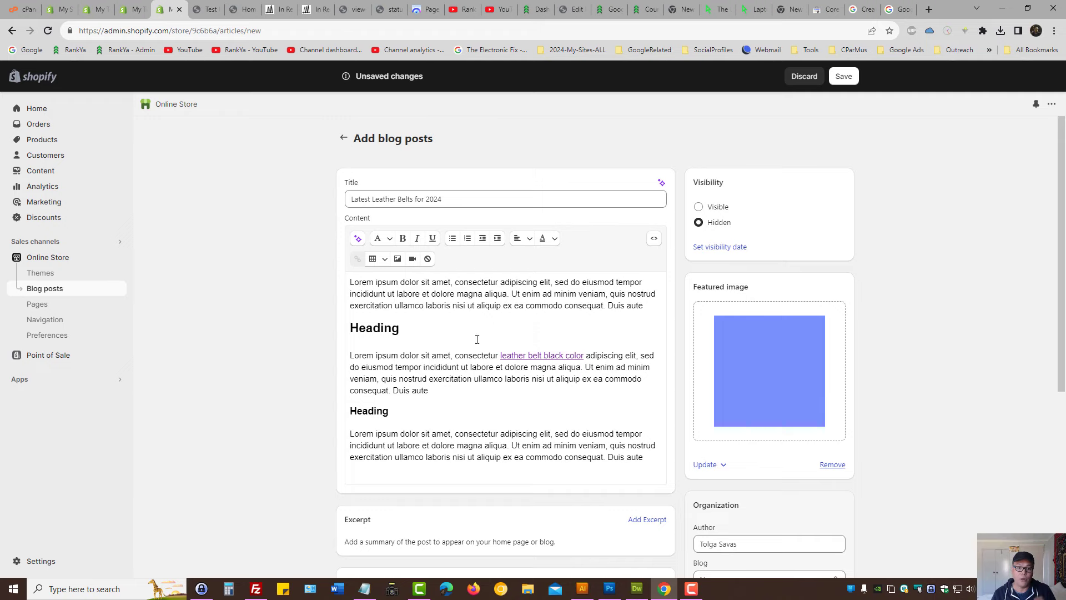
Step: Switch to the Status Anxiety In Reverse - Black/Silver belt product page tab
{"action": "left_click", "coordinate": [306, 9]}
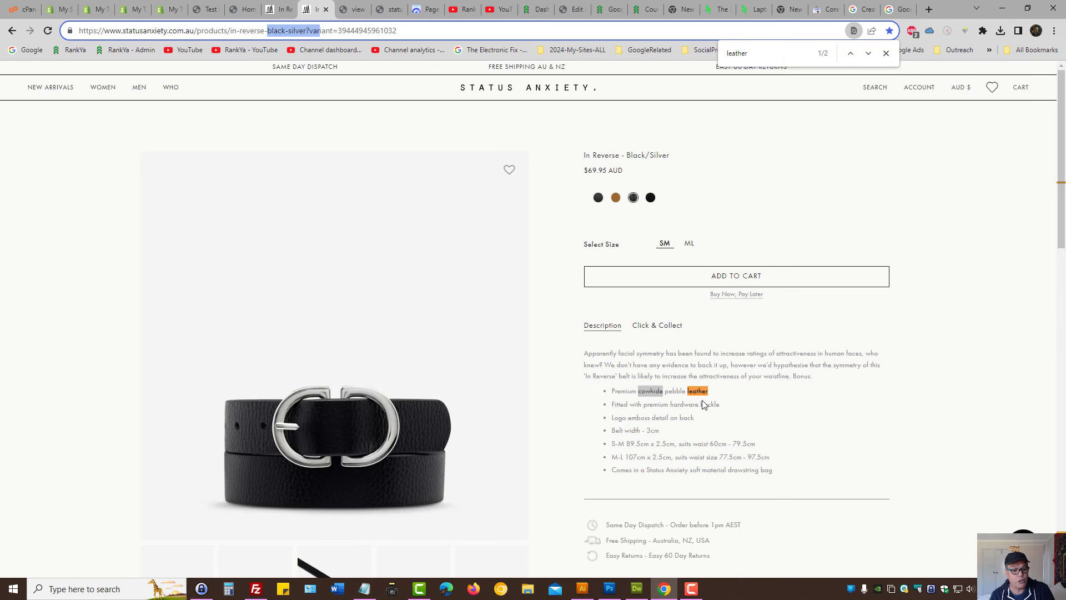
{"action": "scroll", "coordinate": [703, 408], "scroll_direction": "down", "scroll_amount": 2}
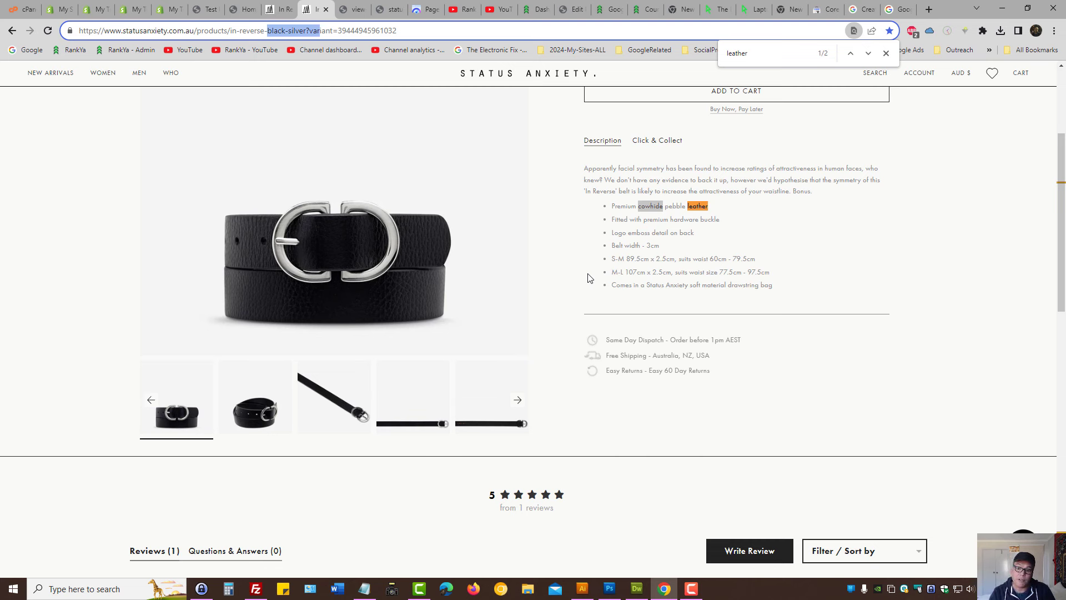
{"action": "left_click_drag", "start_coordinate": [777, 287], "coordinate": [584, 170]}
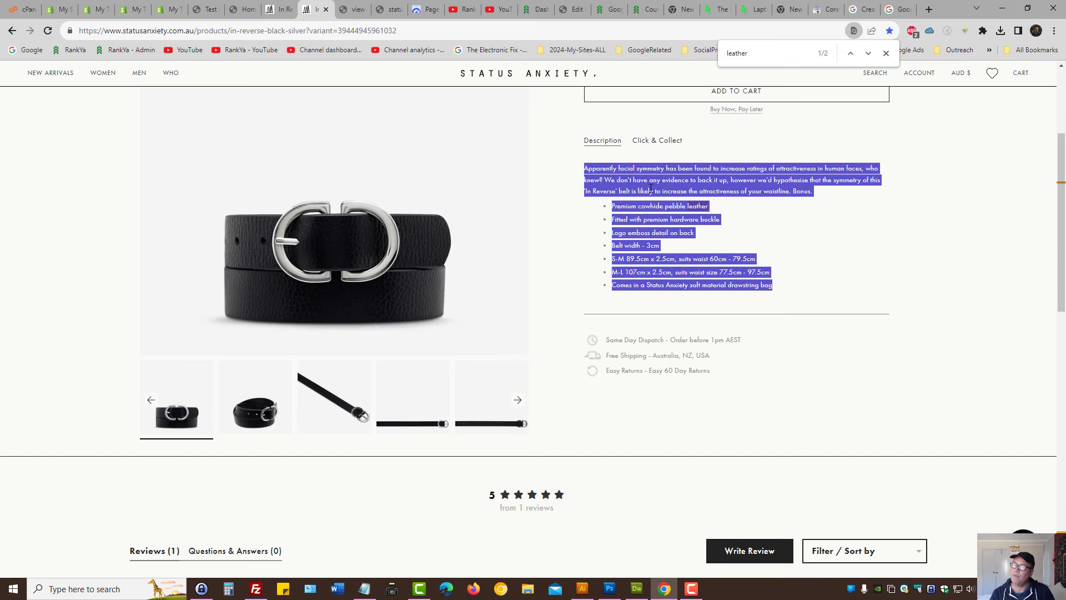
{"action": "left_click", "coordinate": [866, 144]}
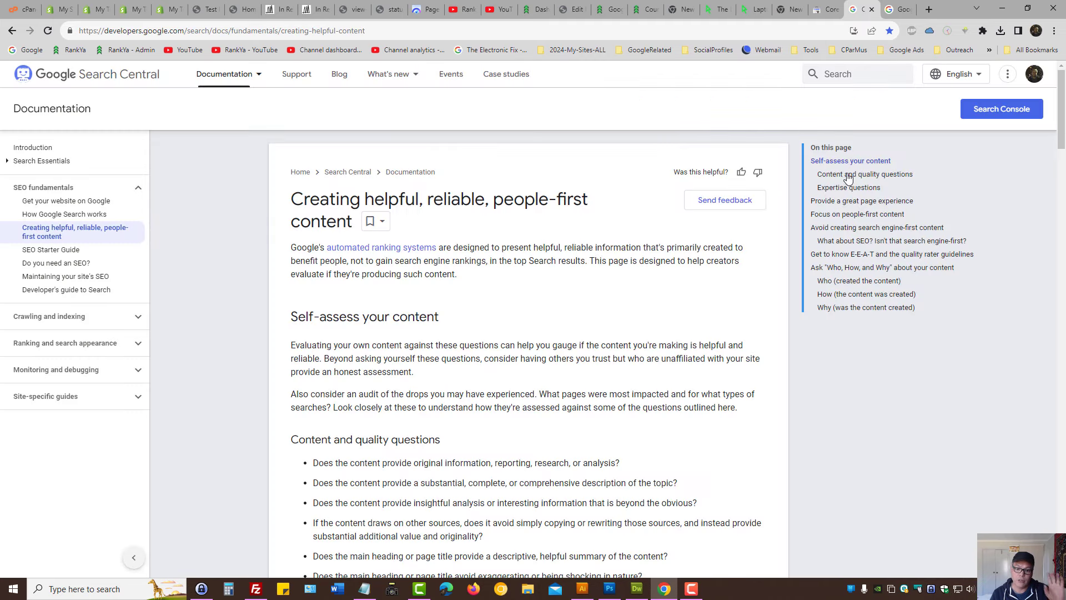
{"action": "left_click", "coordinate": [863, 9]}
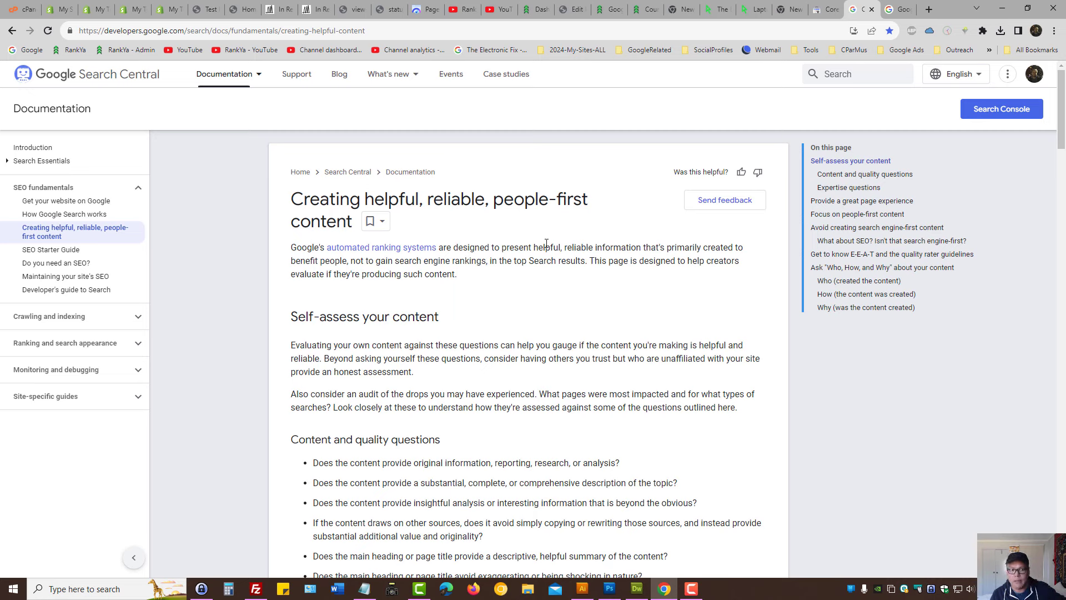
{"action": "left_click", "coordinate": [315, 9]}
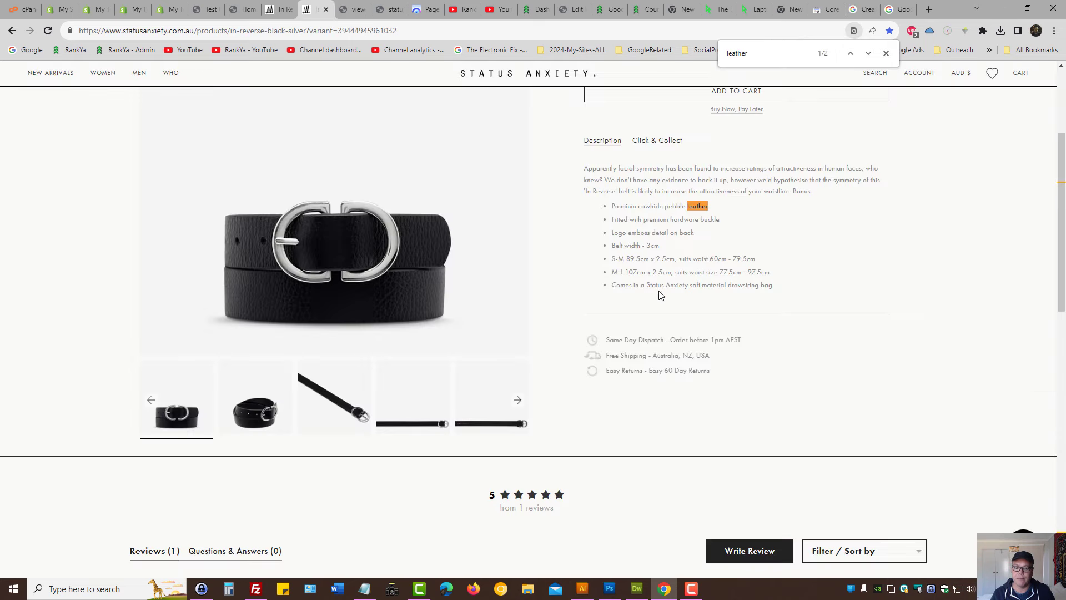
{"action": "left_click_drag", "start_coordinate": [612, 258], "coordinate": [757, 258]}
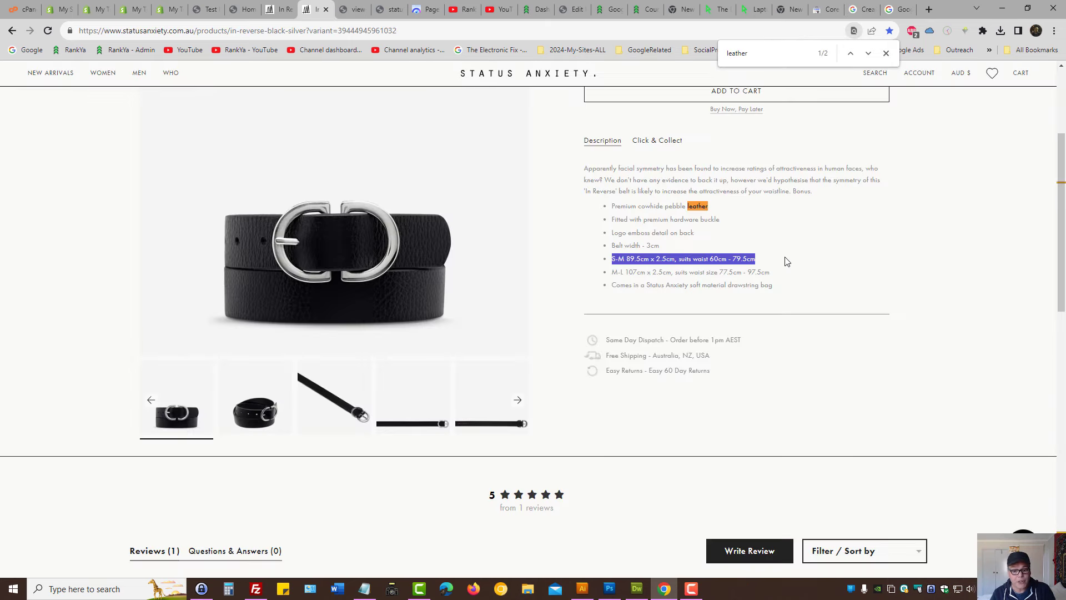
{"action": "left_click", "coordinate": [691, 297]}
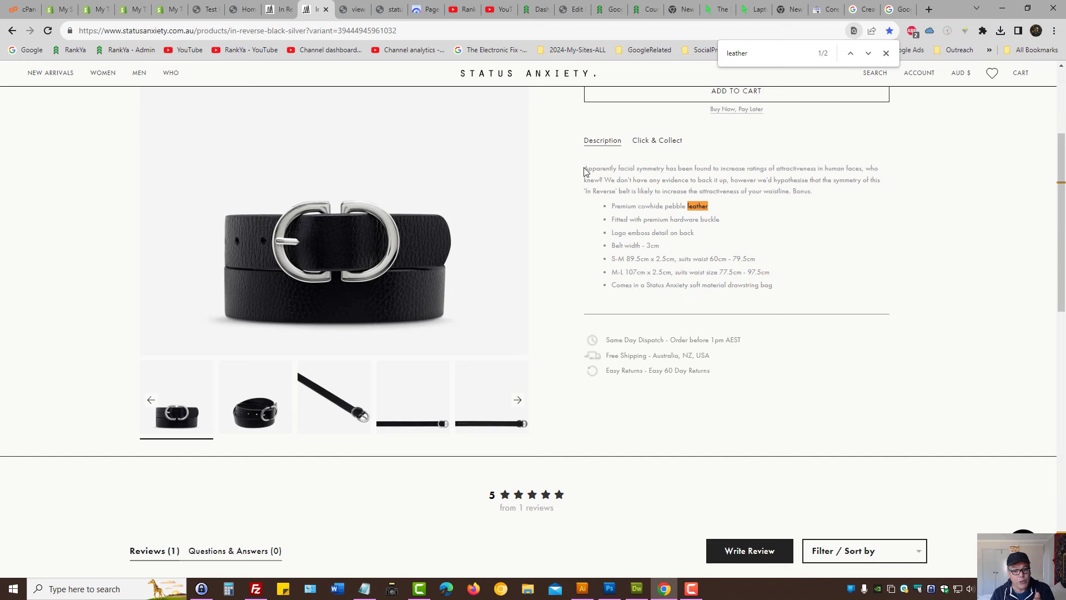
{"action": "left_click_drag", "start_coordinate": [584, 168], "coordinate": [816, 200]}
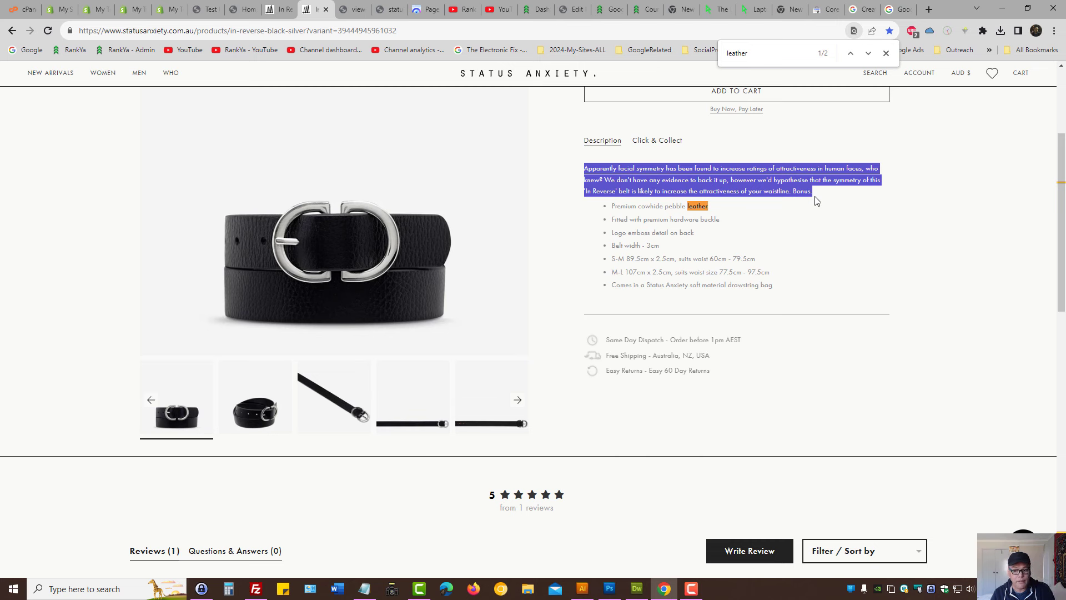
{"action": "left_click", "coordinate": [813, 210]}
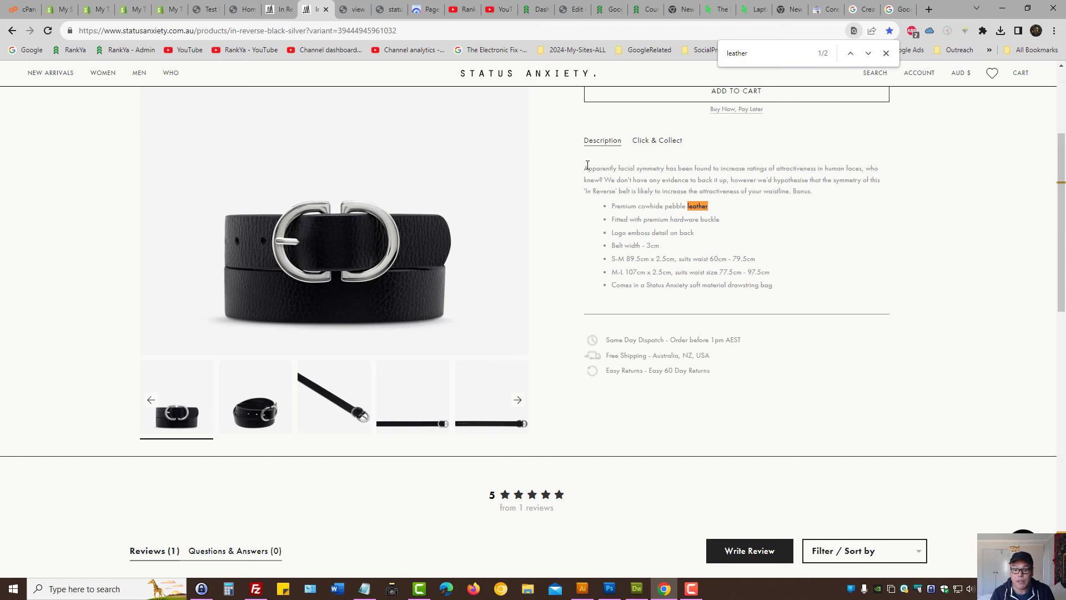
{"action": "left_click_drag", "start_coordinate": [585, 168], "coordinate": [833, 196]}
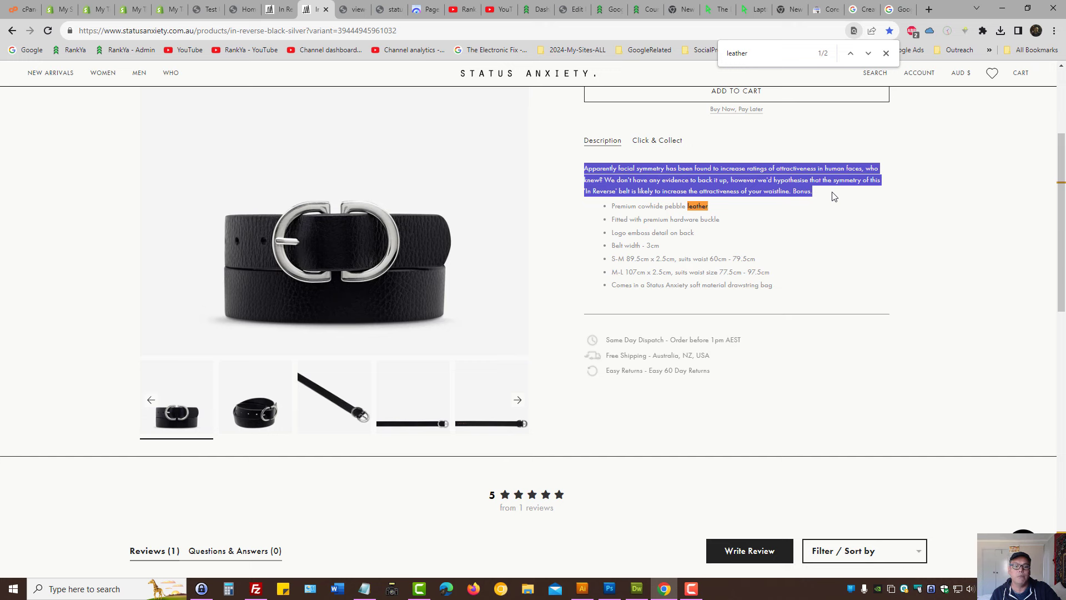
{"action": "left_click", "coordinate": [829, 215]}
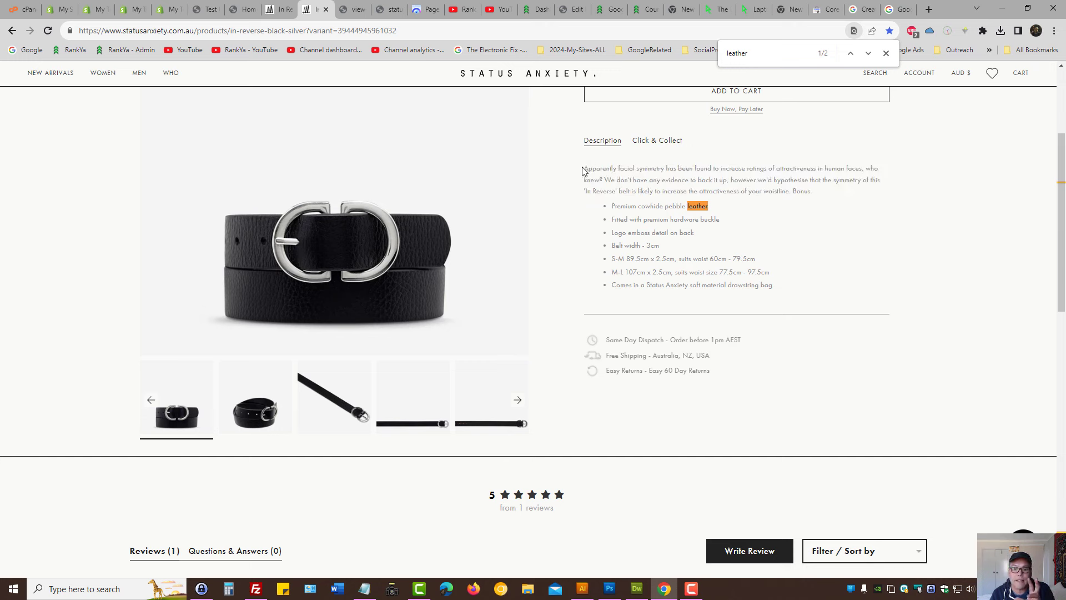
{"action": "left_click_drag", "start_coordinate": [582, 170], "coordinate": [821, 193]}
{"action": "left_click", "coordinate": [828, 225]}
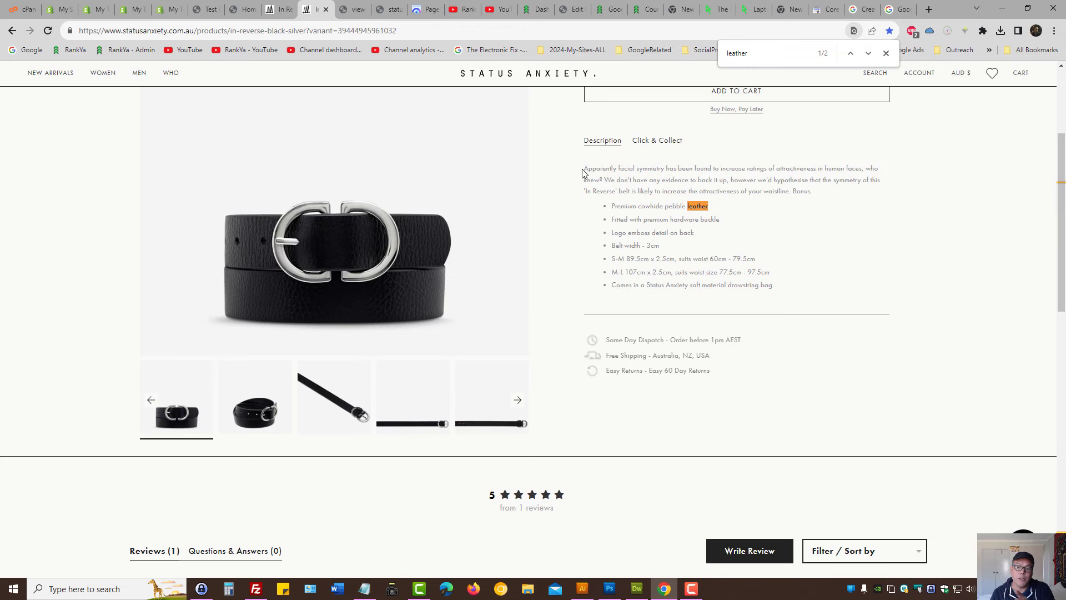
{"action": "left_click_drag", "start_coordinate": [583, 170], "coordinate": [828, 192]}
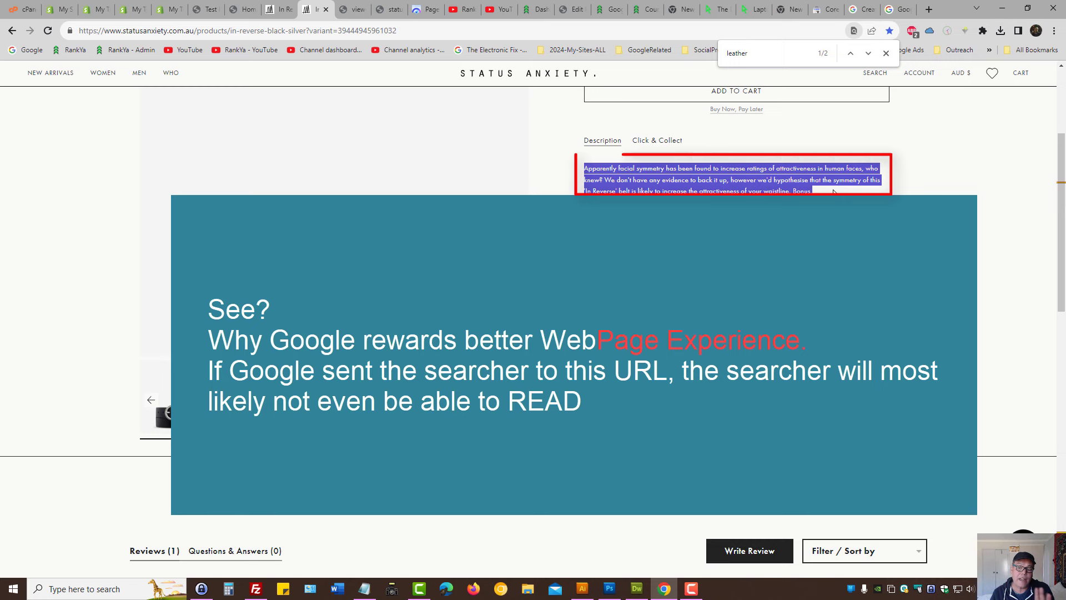
{"action": "left_click", "coordinate": [733, 126]}
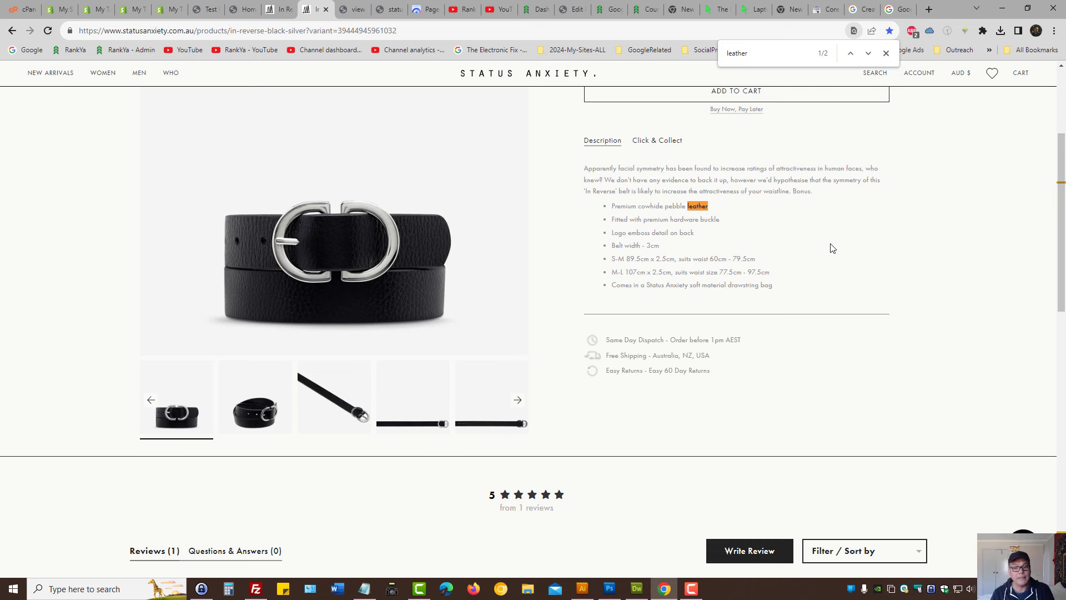
Step: Switch to the RankYa YouTube channel home page tab
{"action": "left_click", "coordinate": [460, 9]}
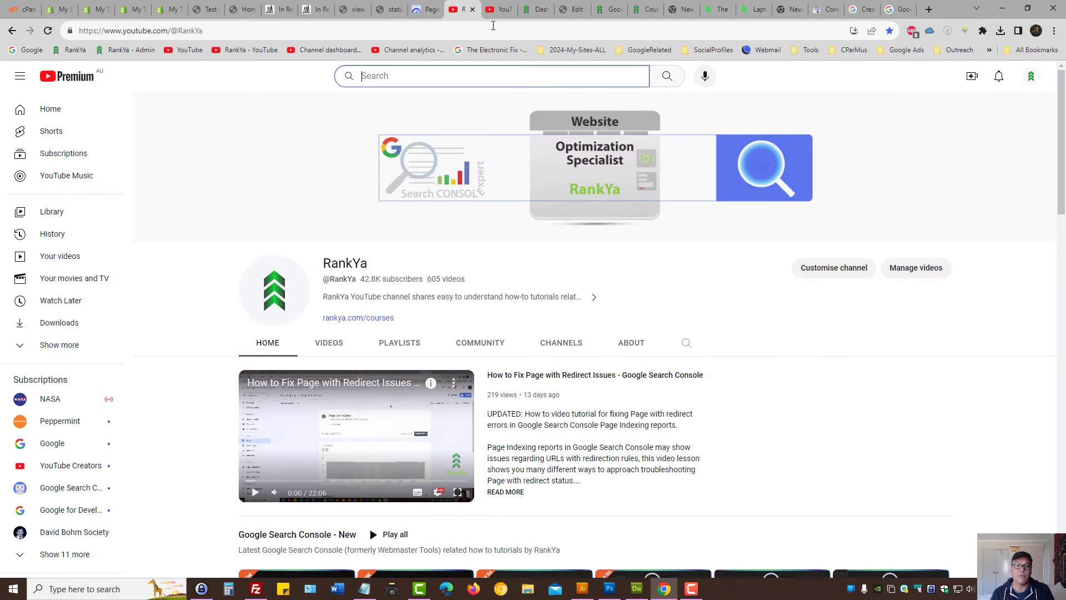